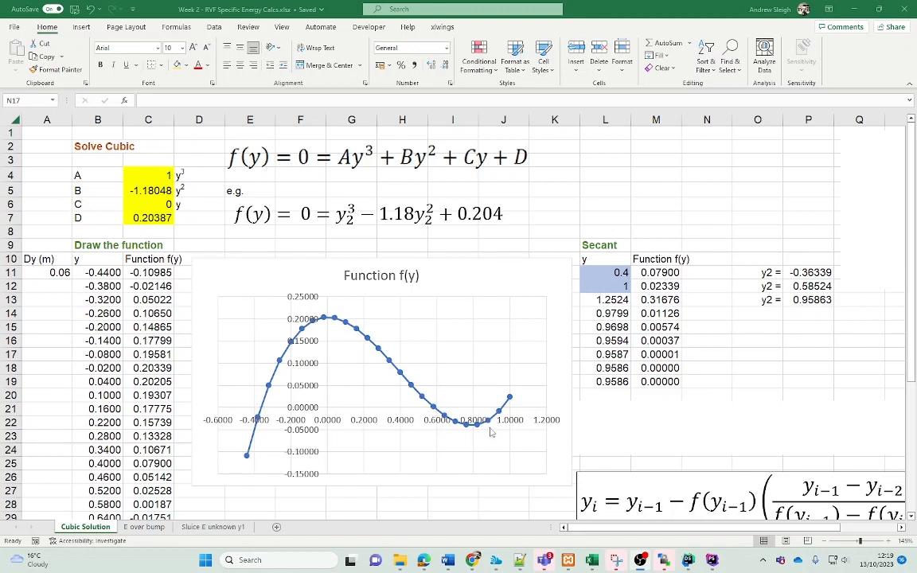
Step: Move the white cover rectangle beneath the chart, off the solver rows under the Secant table, and deselect it
{"action": "mouse_move", "coordinate": [504, 410]}
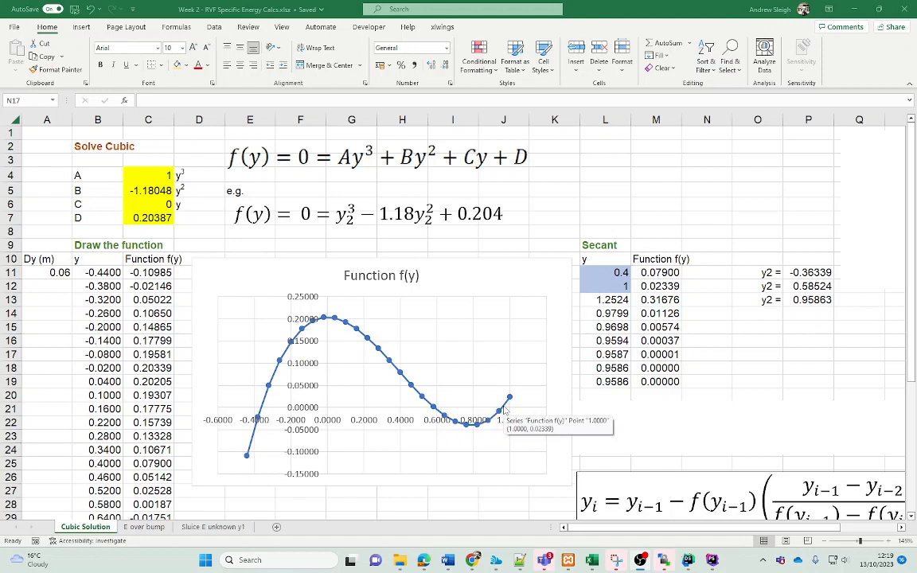
{"action": "left_click", "coordinate": [771, 351]}
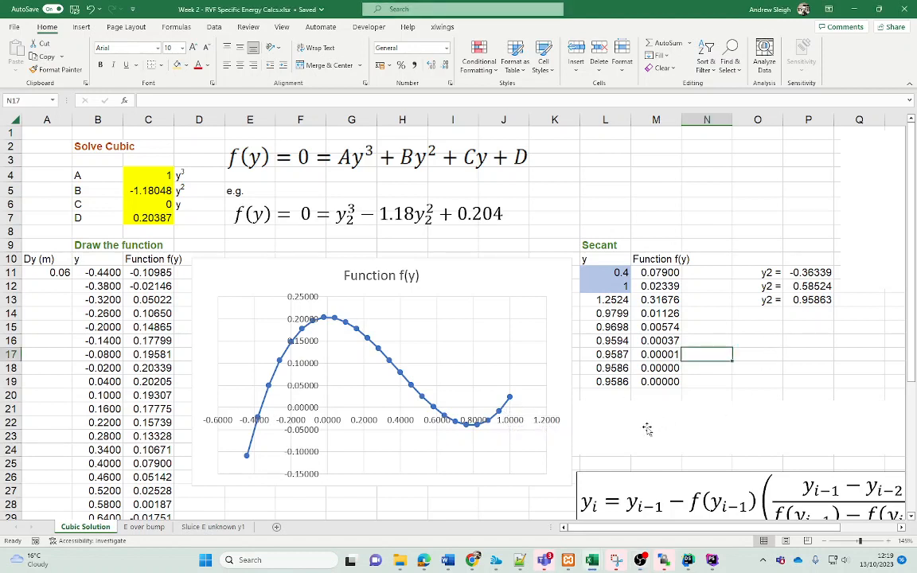
{"action": "left_click_drag", "start_coordinate": [647, 429], "coordinate": [286, 503]}
{"action": "left_click_drag", "start_coordinate": [548, 476], "coordinate": [549, 495]}
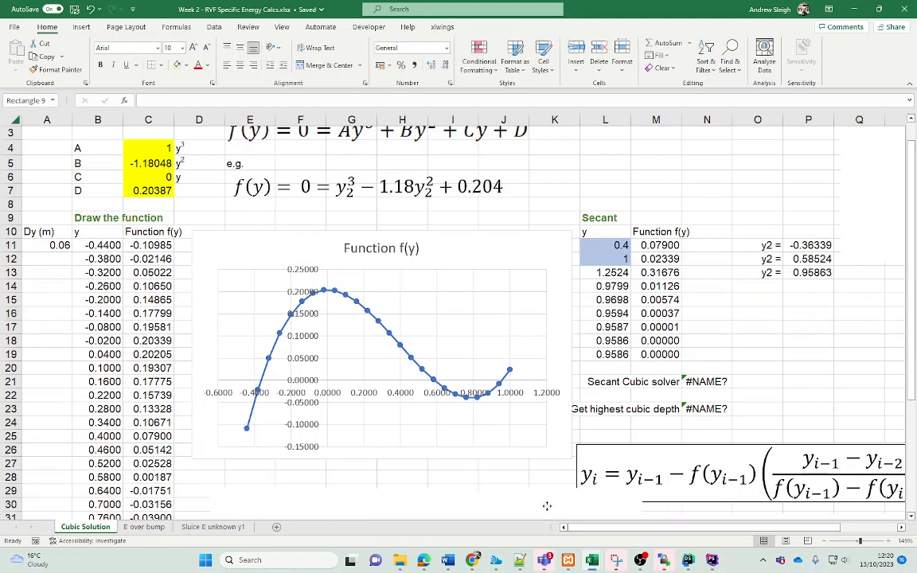
{"action": "left_click", "coordinate": [755, 354]}
Step: Inspect the SecantCubic formula and its referenced coefficient cells in N21
{"action": "left_click", "coordinate": [692, 381]}
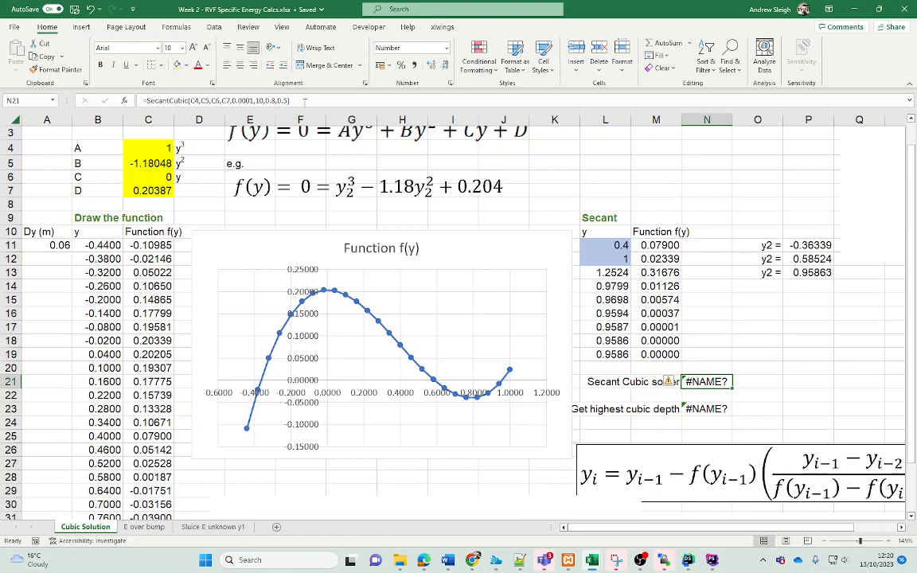
{"action": "left_click", "coordinate": [303, 102]}
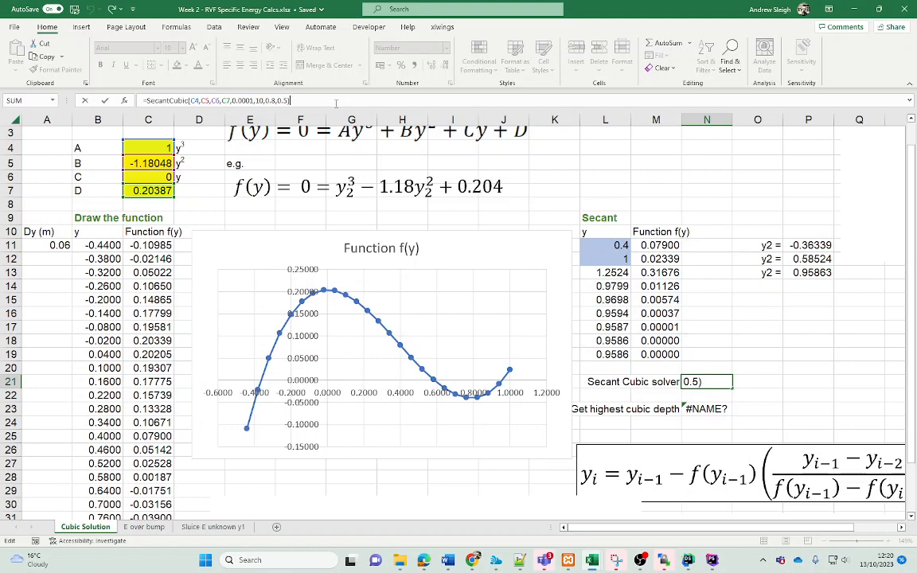
{"action": "key", "text": "Return"}
{"action": "key", "text": "Up"}
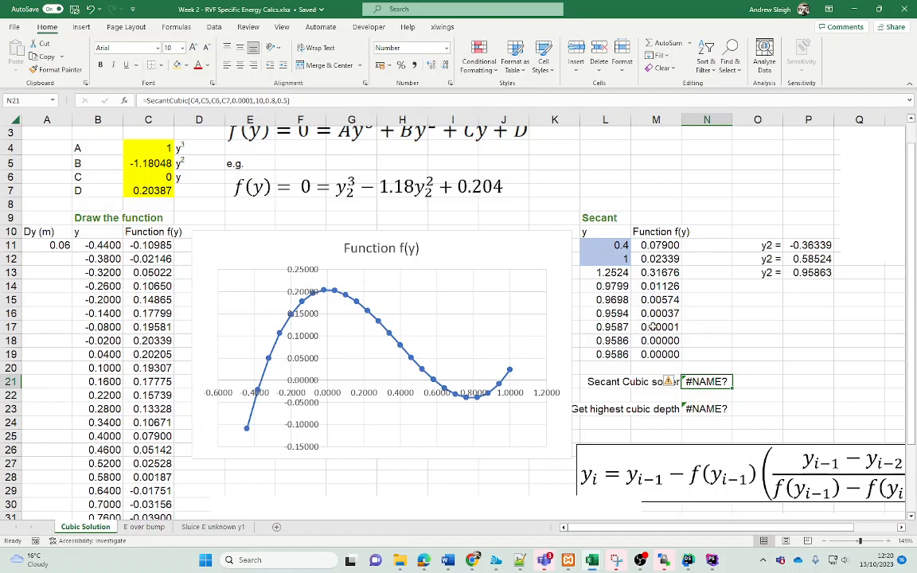
Step: Inspect the GetHighestCubicDepth formula and its arguments in N23
{"action": "left_click", "coordinate": [699, 410]}
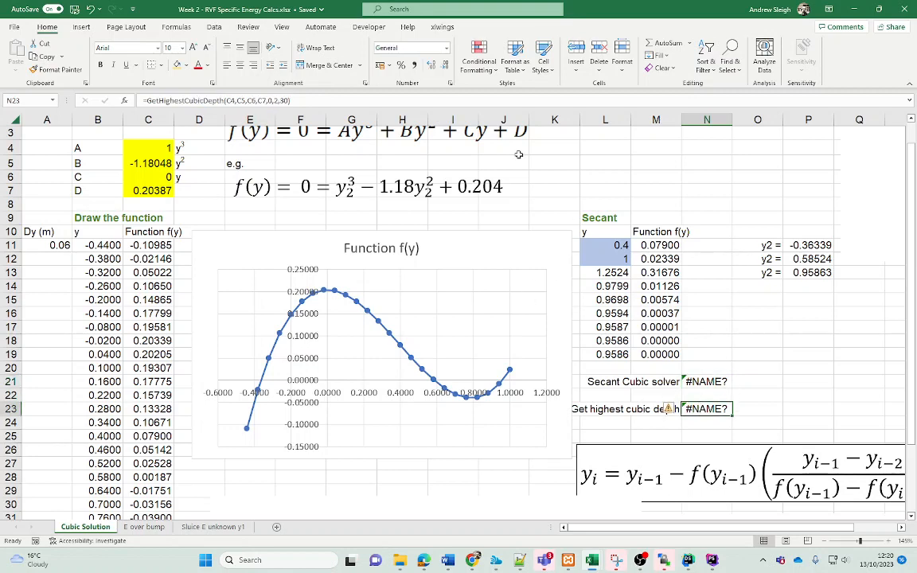
{"action": "left_click", "coordinate": [379, 101]}
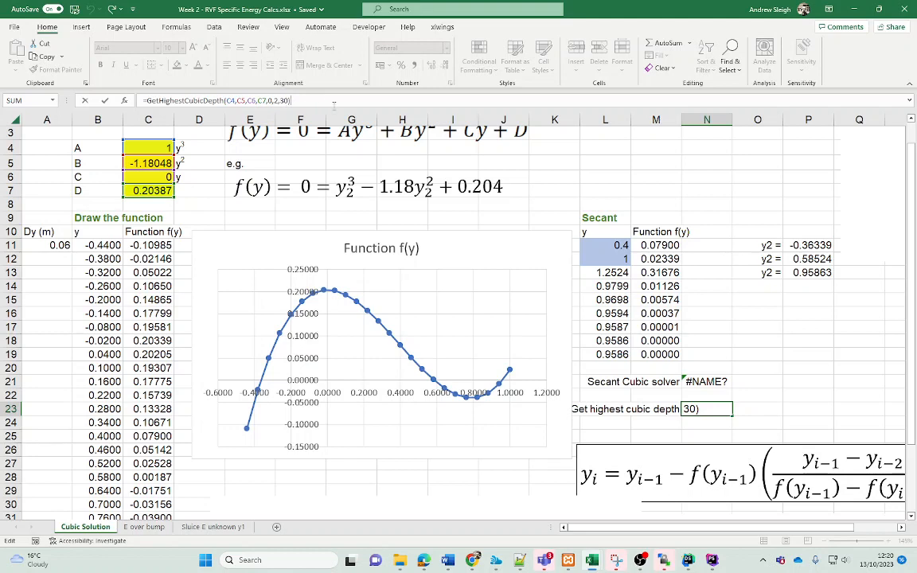
{"action": "key", "text": "Return"}
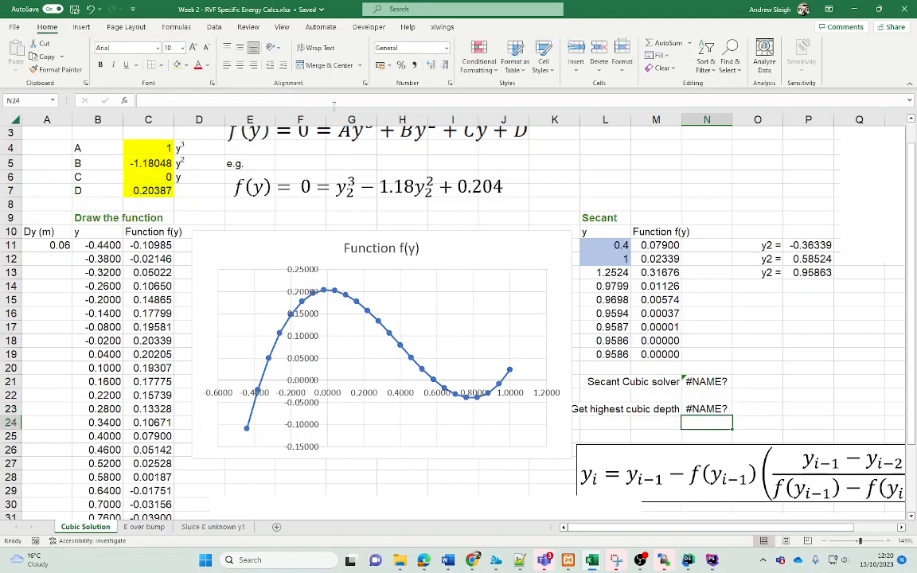
{"action": "left_click", "coordinate": [717, 409]}
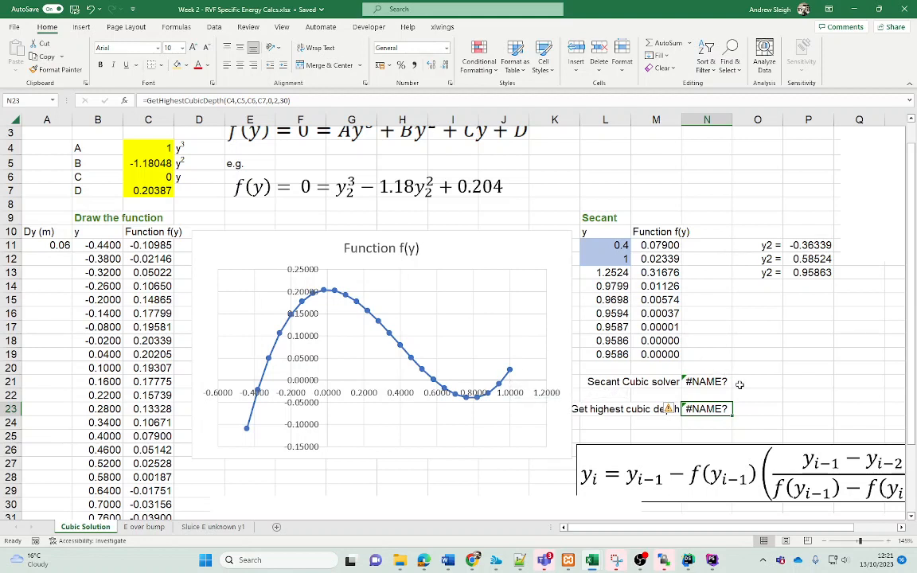
{"action": "left_click", "coordinate": [743, 357]}
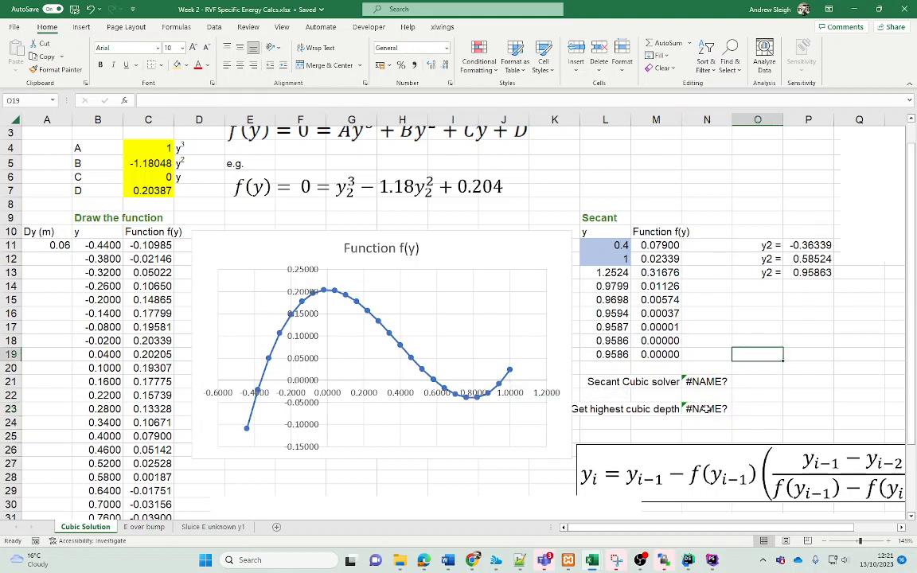
Step: Review the custom-function formulas in N23 and N21 once more
{"action": "left_click", "coordinate": [707, 408]}
{"action": "key", "text": "Up"}
{"action": "key", "text": "Up"}
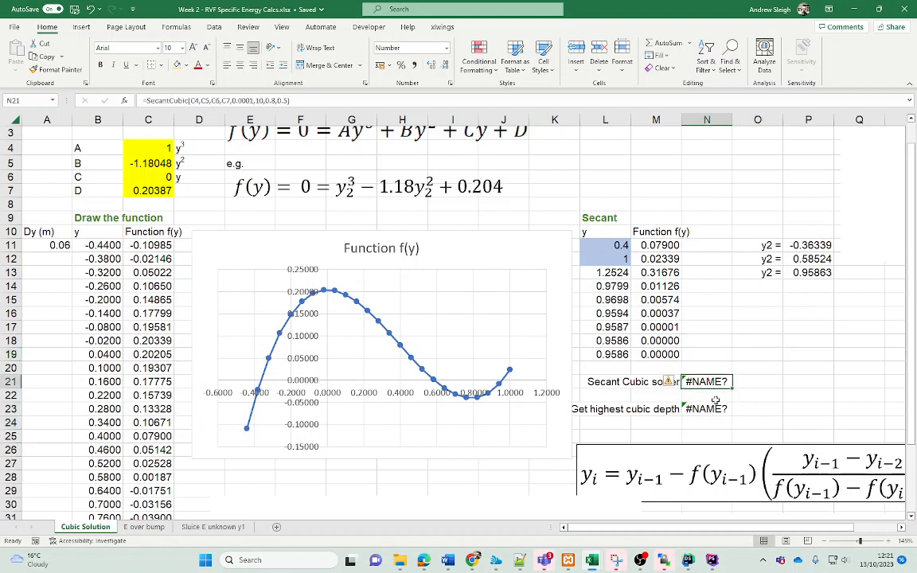
{"action": "left_click", "coordinate": [715, 402]}
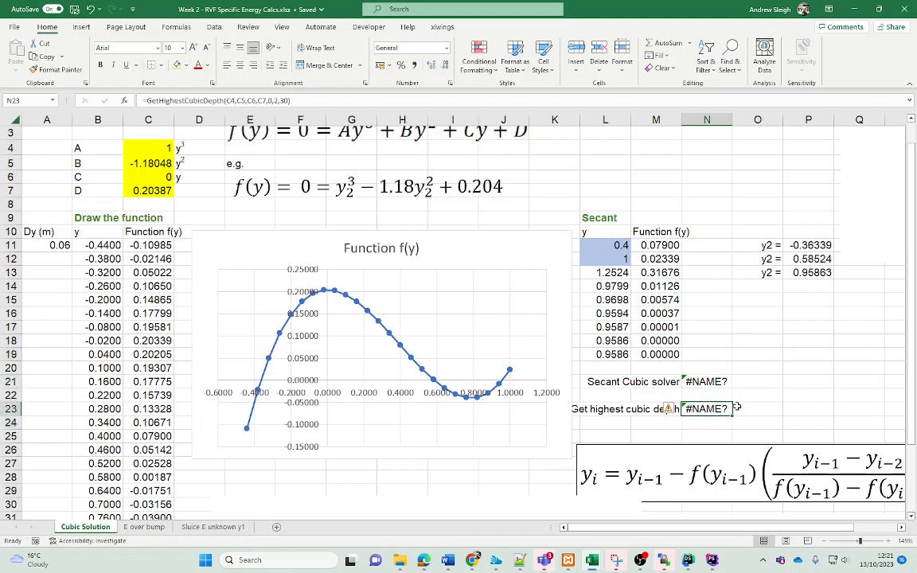
{"action": "left_click", "coordinate": [727, 368]}
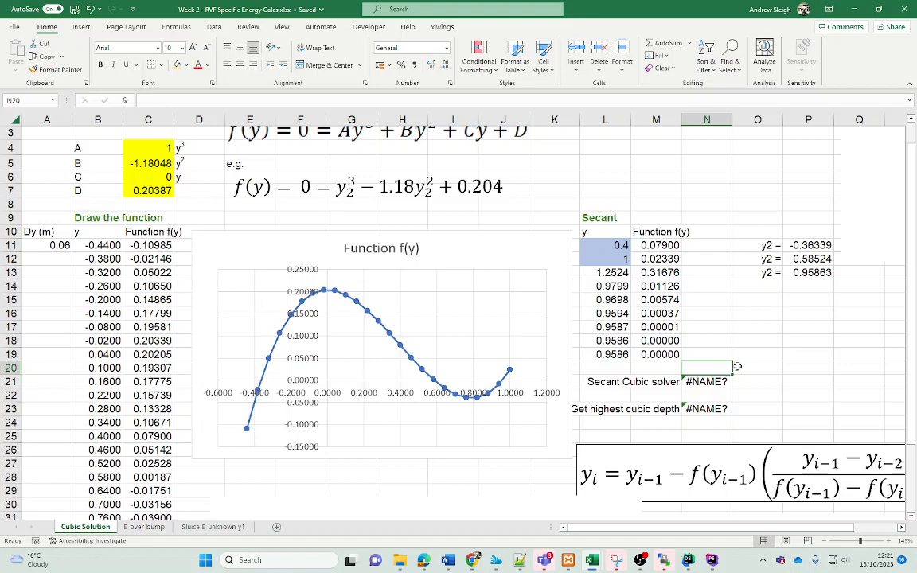
{"action": "scroll", "coordinate": [489, 345], "scroll_direction": "up", "scroll_amount": 1}
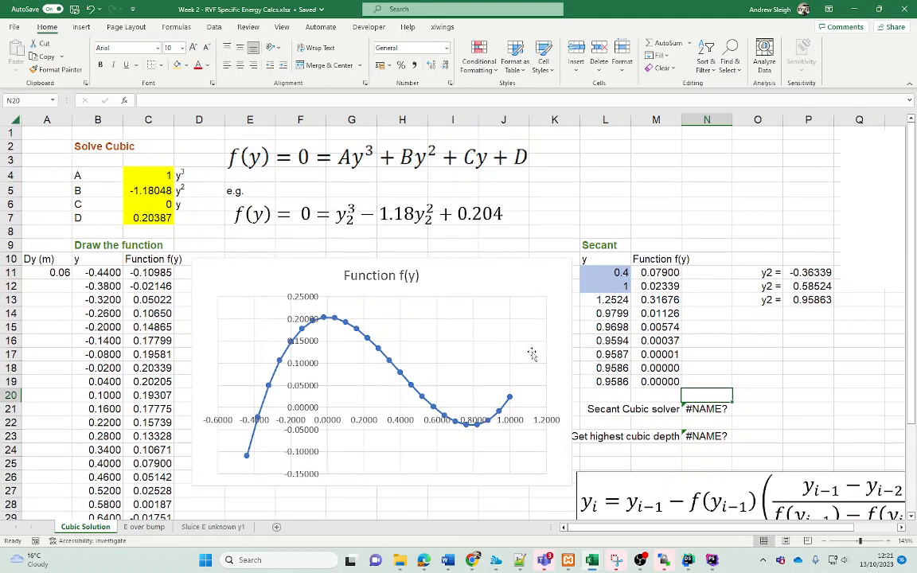
Step: Switch to the For Recording folder in File Explorer and extract cubic_sols.zip directly into it, without a cubic_sols subfolder
{"action": "mouse_move", "coordinate": [404, 568]}
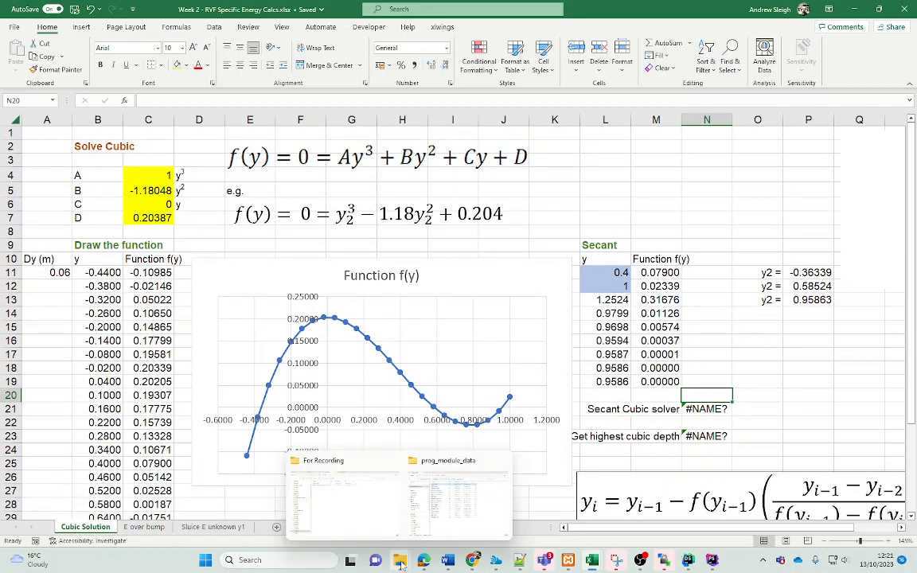
{"action": "left_click", "coordinate": [344, 462]}
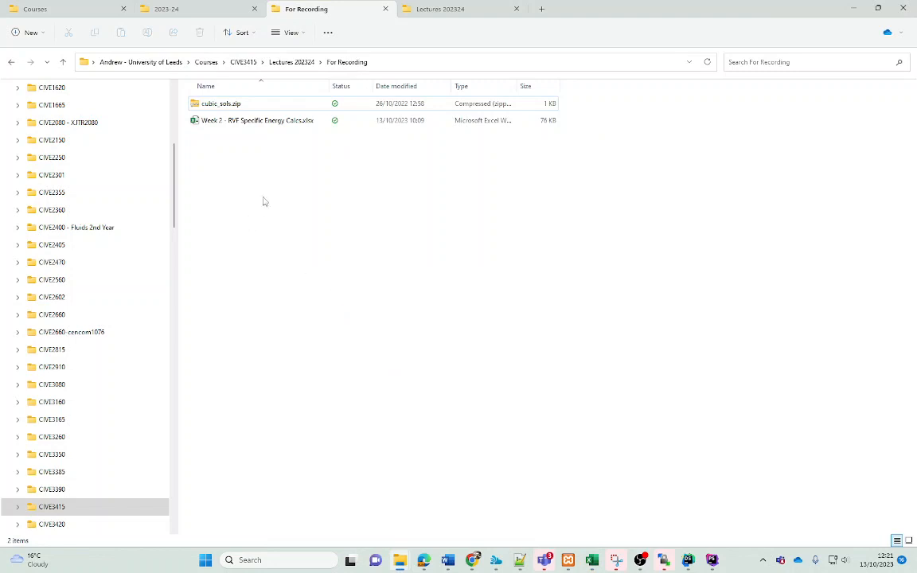
{"action": "left_click", "coordinate": [233, 106]}
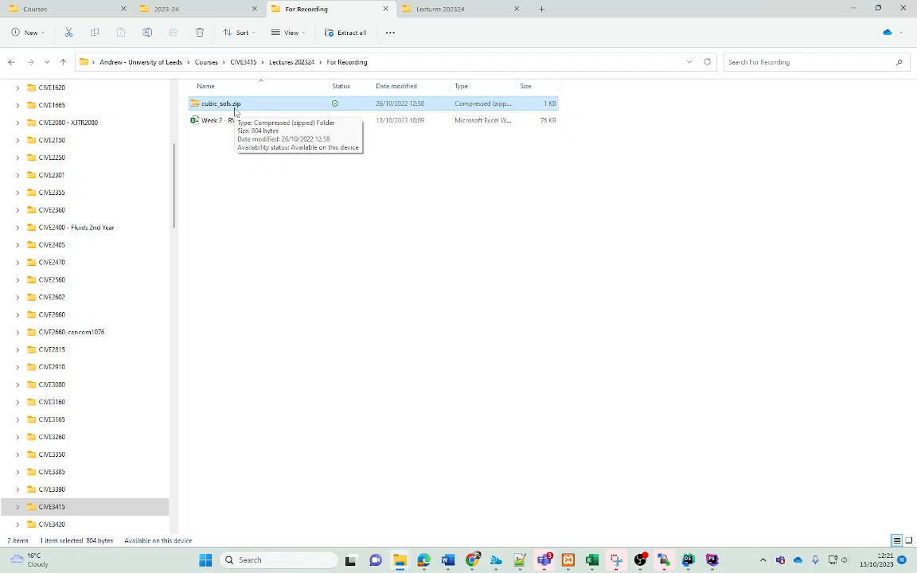
{"action": "left_click", "coordinate": [221, 189]}
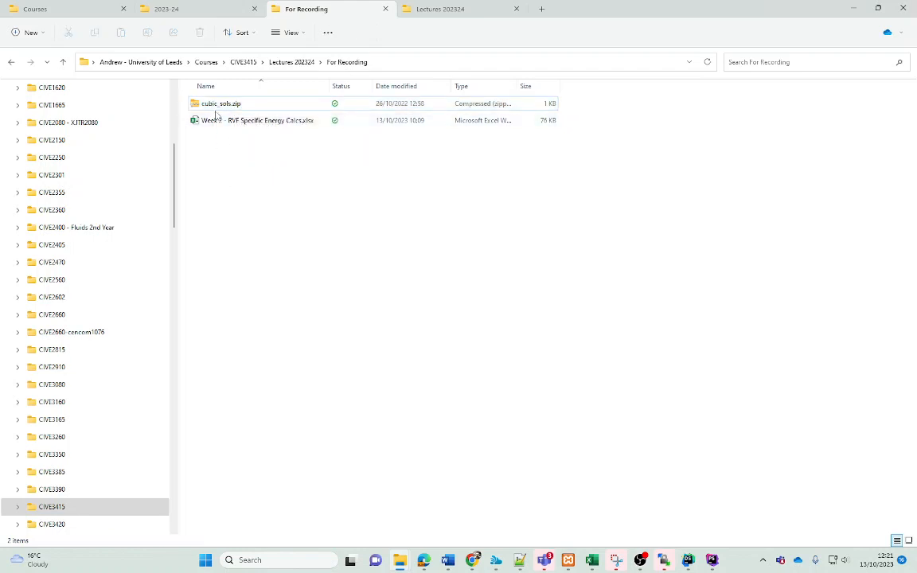
{"action": "left_click", "coordinate": [216, 106]}
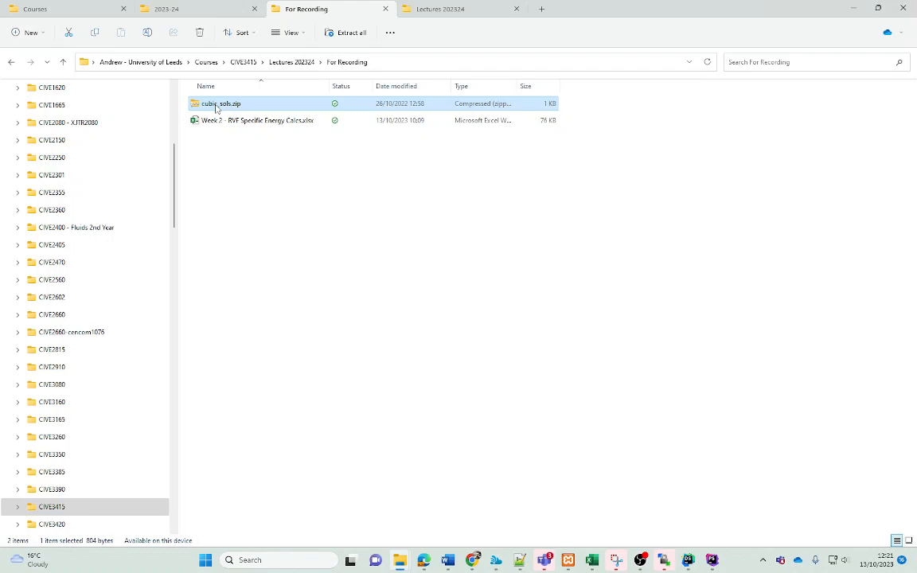
{"action": "right_click", "coordinate": [216, 108]}
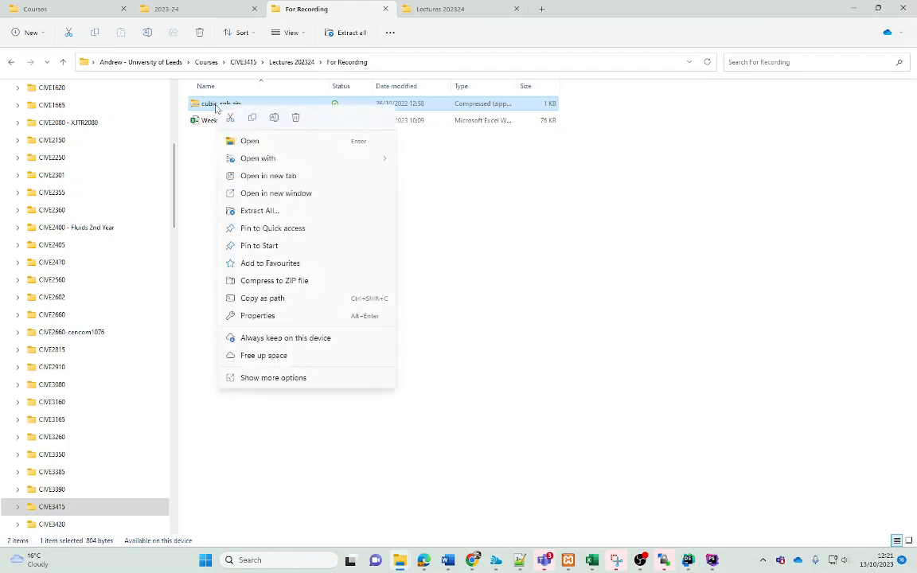
{"action": "left_click", "coordinate": [253, 212]}
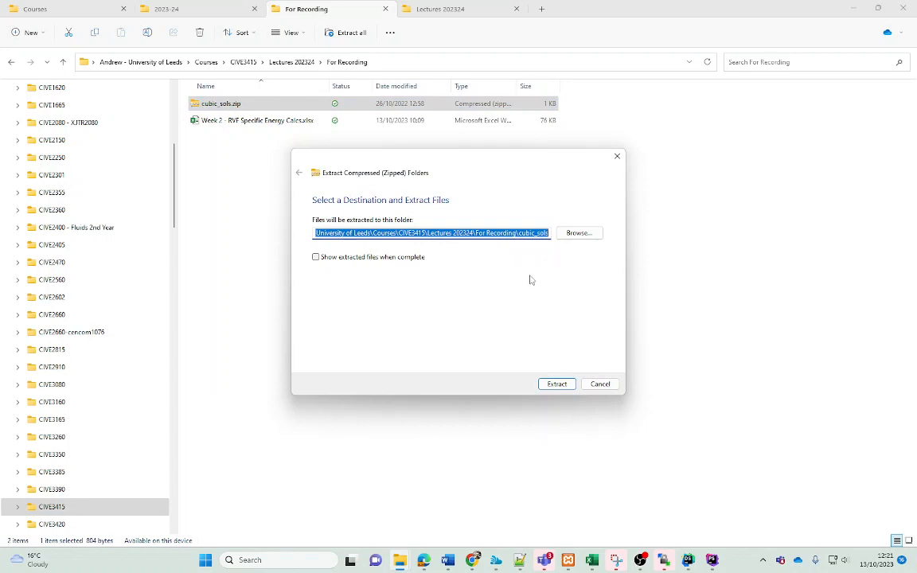
{"action": "left_click_drag", "start_coordinate": [518, 233], "coordinate": [549, 233]}
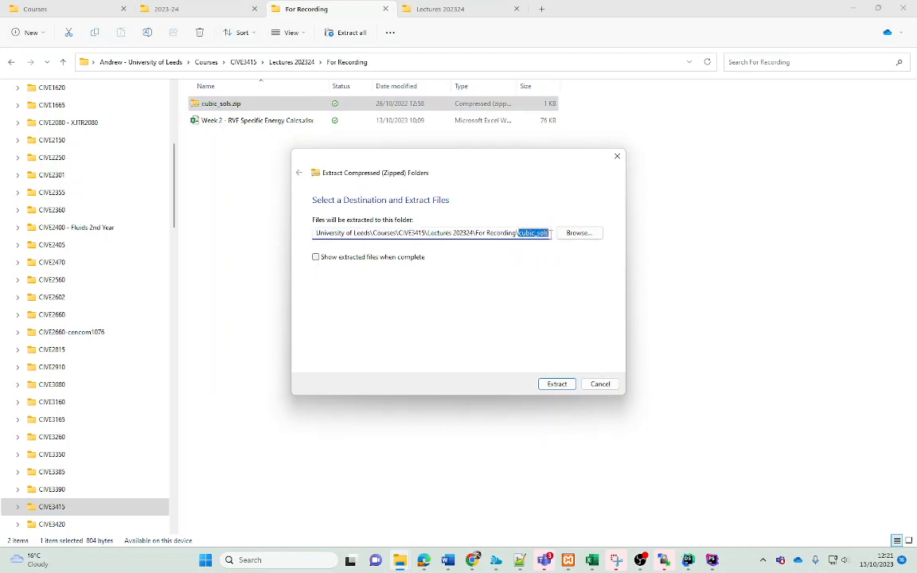
{"action": "key", "text": "BackSpace"}
{"action": "key", "text": "Return"}
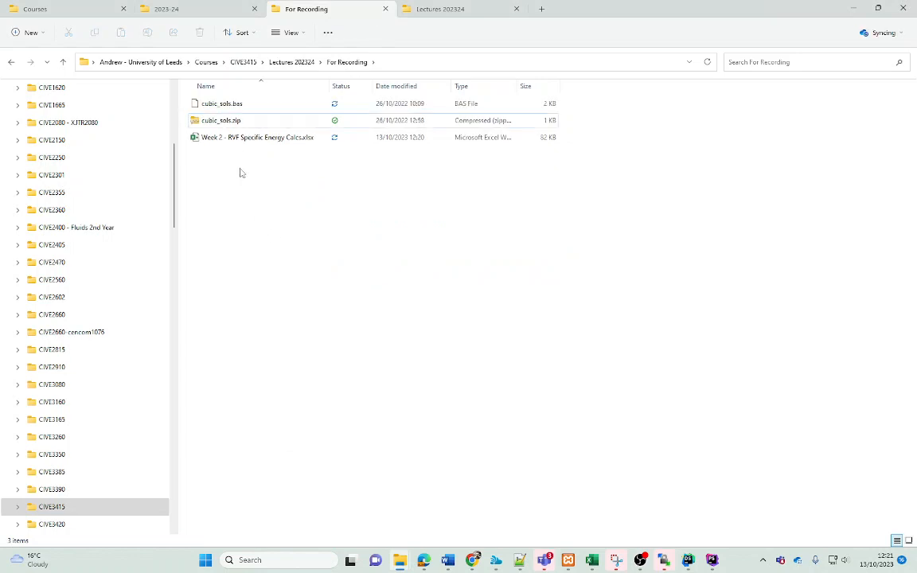
Step: Locate and check the extracted cubic_sols.bas file in the For Recording folder
{"action": "left_click", "coordinate": [214, 106]}
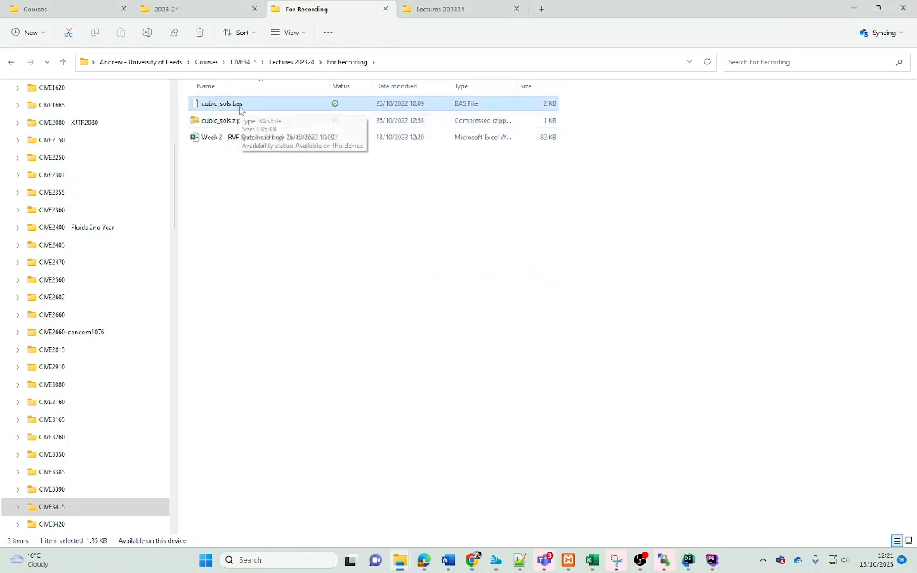
{"action": "left_click", "coordinate": [279, 232]}
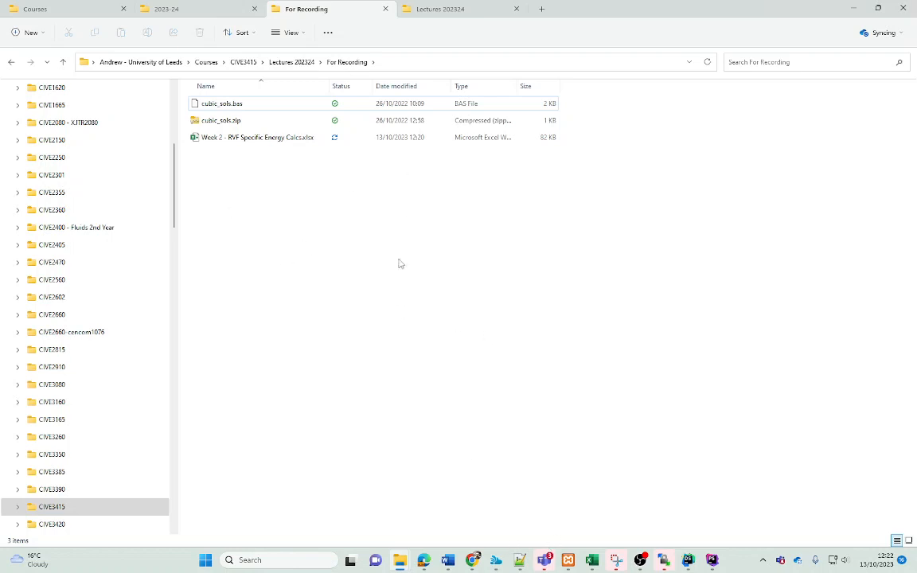
{"action": "left_click", "coordinate": [216, 103]}
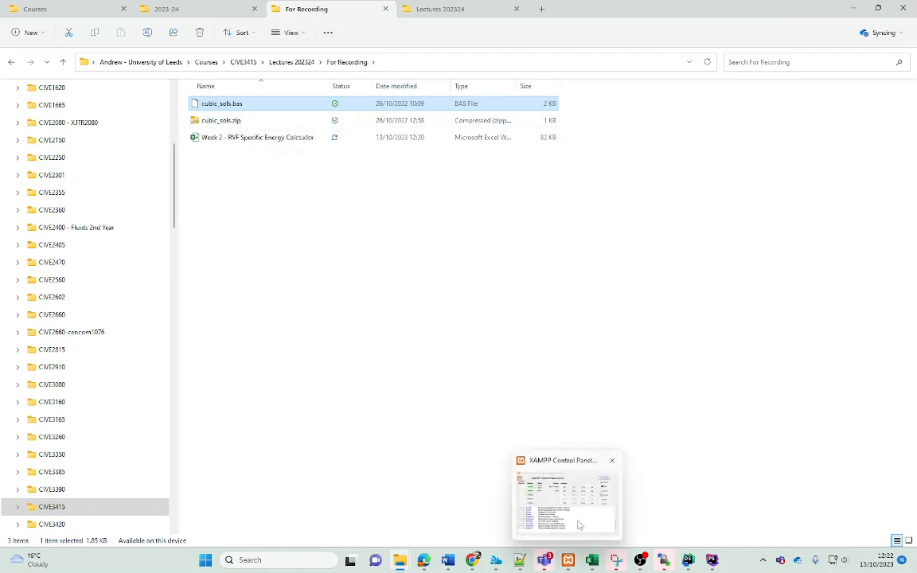
Step: Switch back to the Week 2 - RVF Specific Energy Calcs.xlsx workbook in Excel and show the Developer tools
{"action": "mouse_move", "coordinate": [602, 565]}
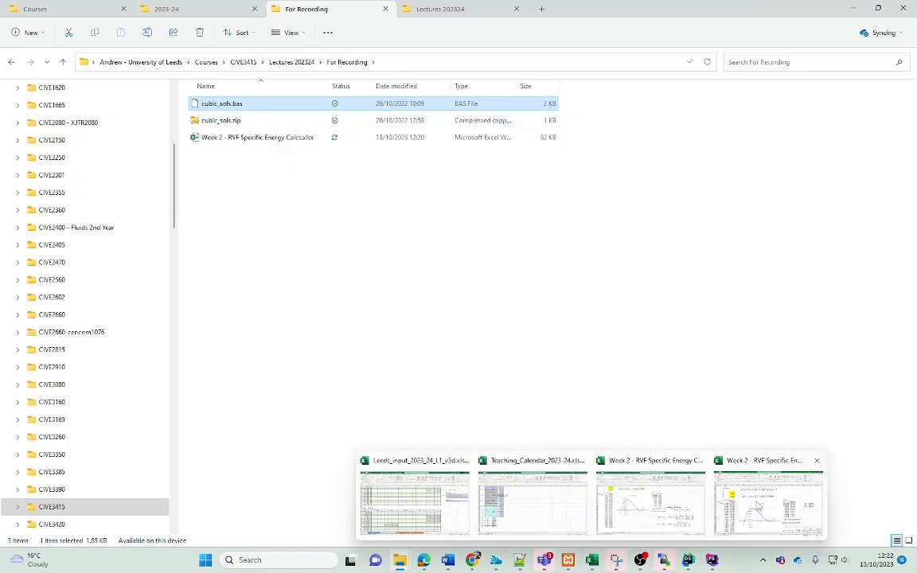
{"action": "mouse_move", "coordinate": [757, 505]}
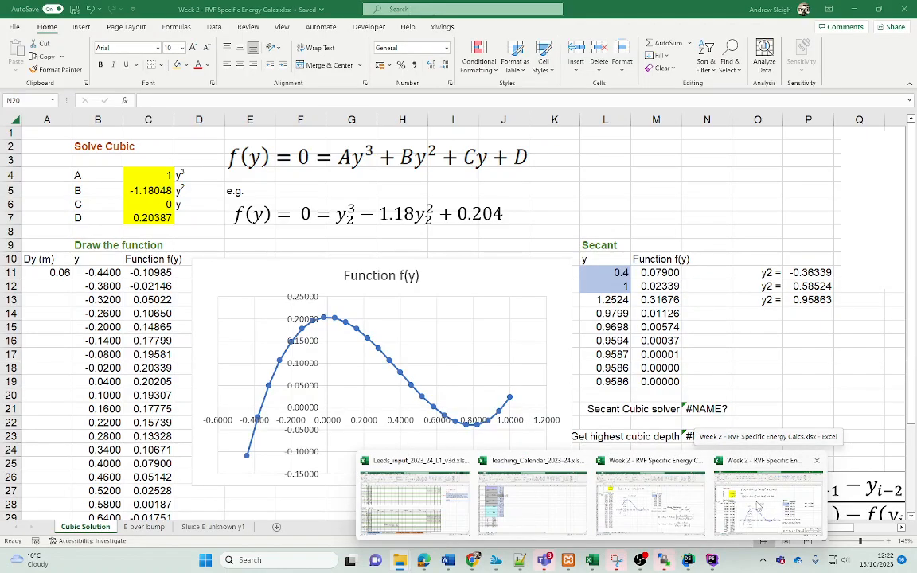
{"action": "left_click", "coordinate": [757, 505]}
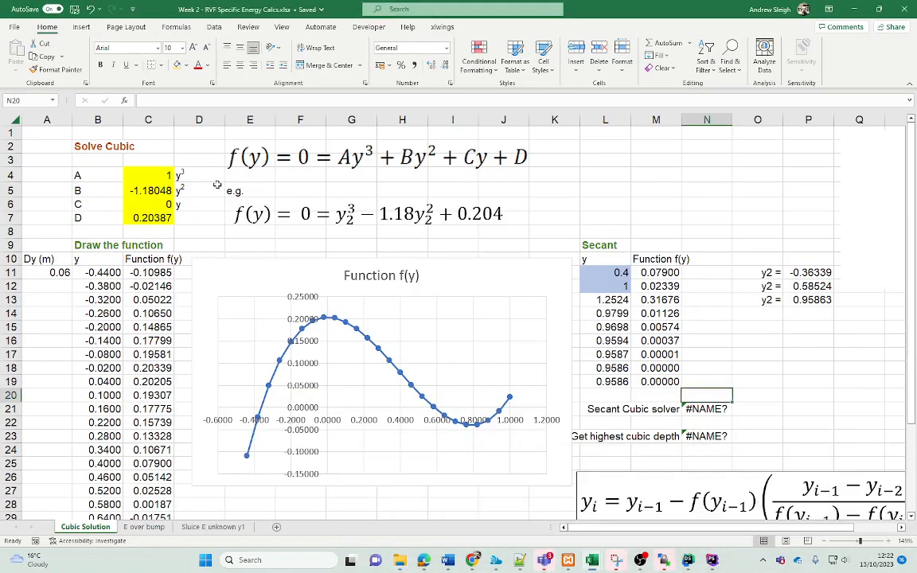
{"action": "left_click", "coordinate": [369, 27]}
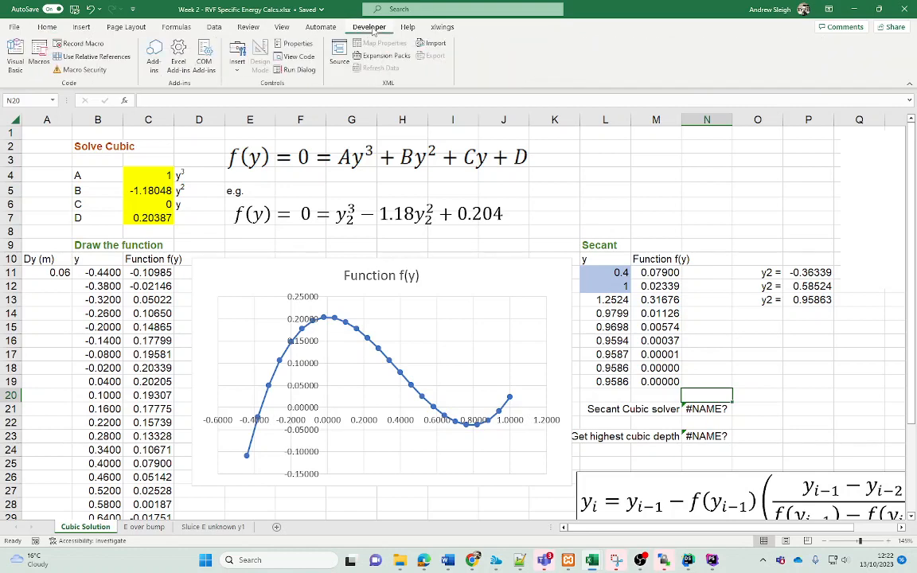
Step: Check in Excel's ribbon customization options that Developer is enabled among the main tabs, and accept the options
{"action": "left_click", "coordinate": [14, 27]}
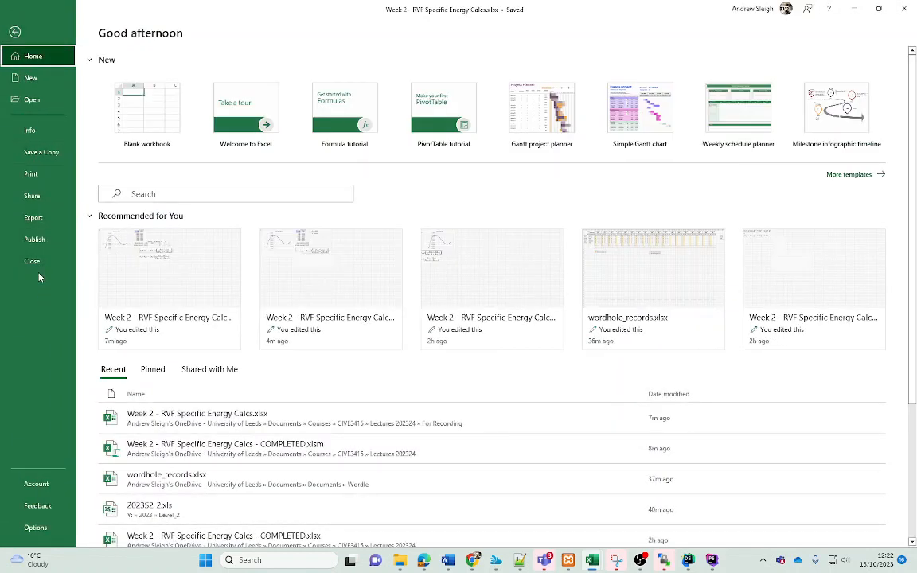
{"action": "left_click", "coordinate": [36, 528]}
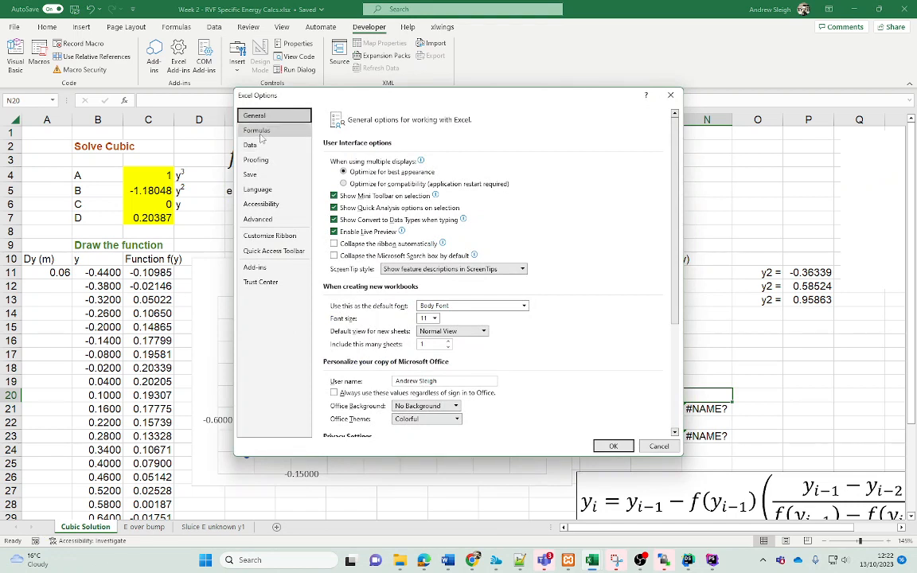
{"action": "left_click", "coordinate": [259, 132]}
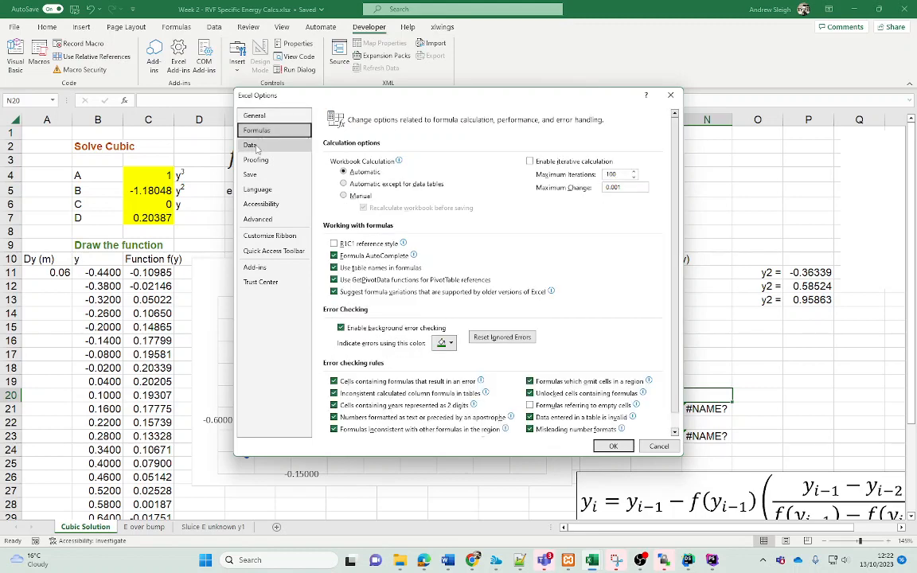
{"action": "left_click", "coordinate": [255, 146]}
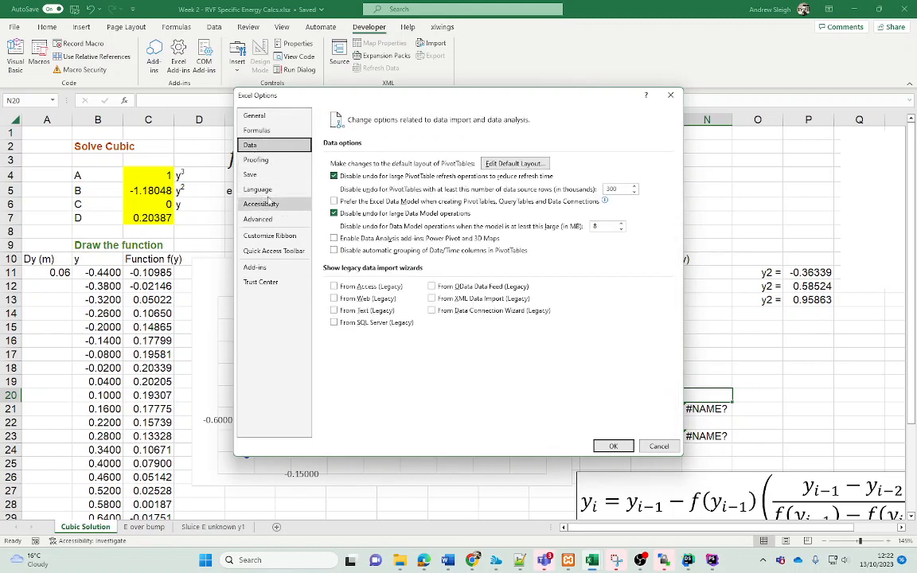
{"action": "left_click", "coordinate": [269, 237]}
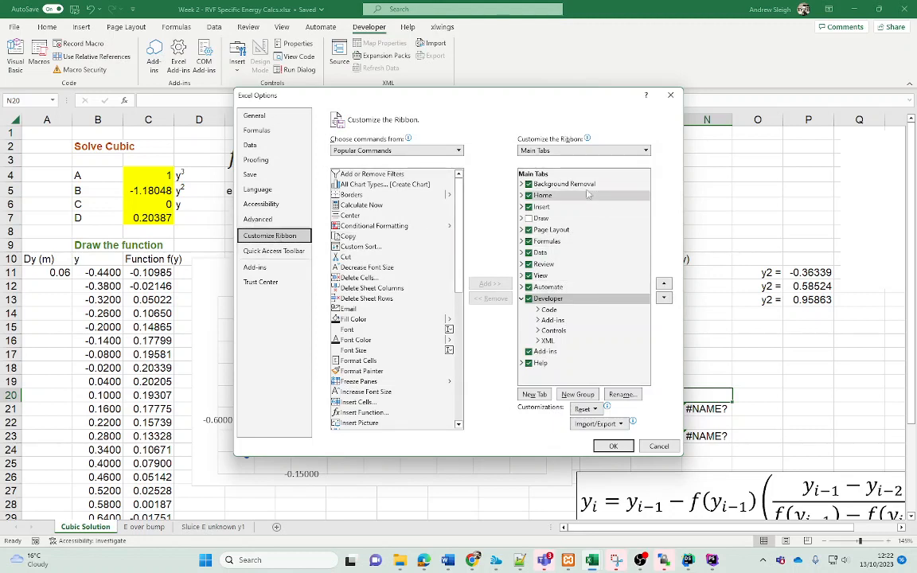
{"action": "left_click", "coordinate": [528, 299]}
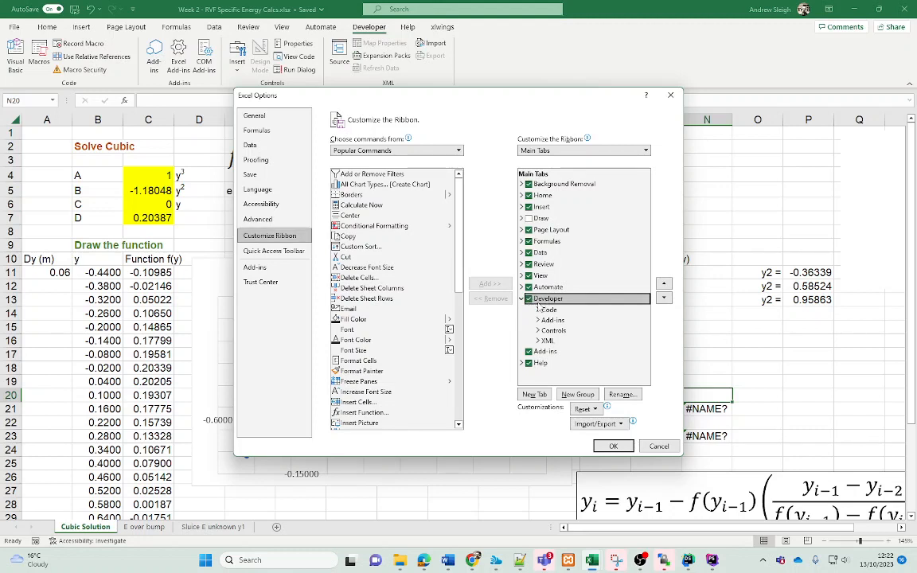
{"action": "left_click", "coordinate": [613, 447]}
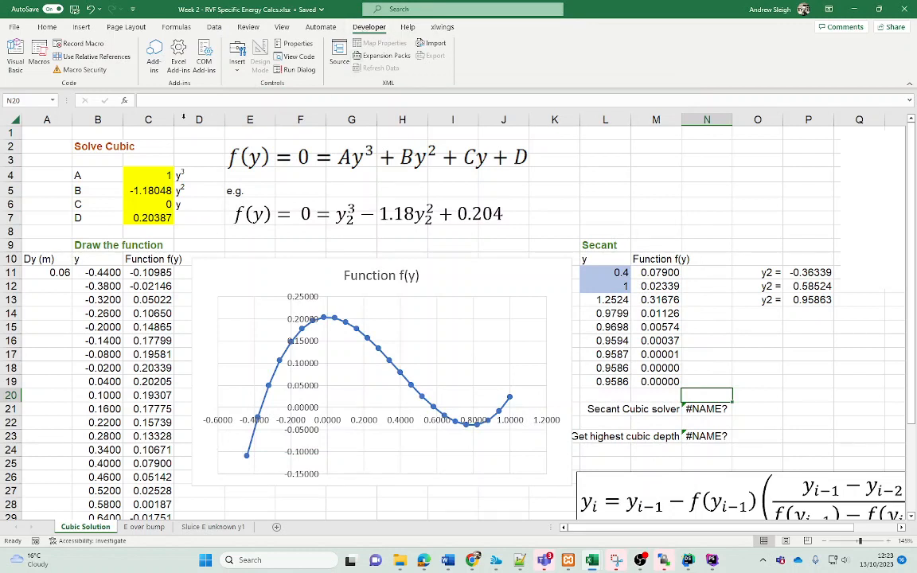
Step: Open the Visual Basic editor and reposition and resize its window so it sits fully over the worksheet
{"action": "left_click", "coordinate": [15, 63]}
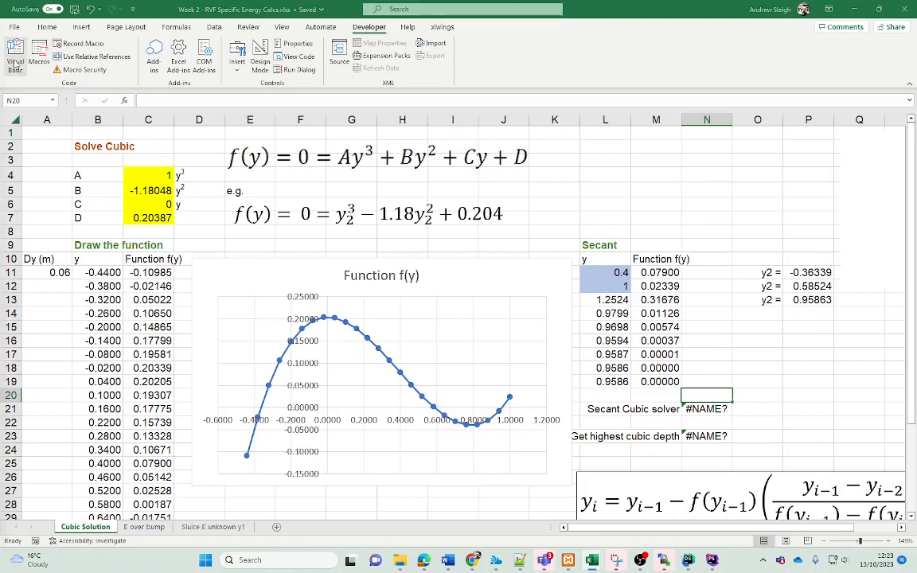
{"action": "left_click_drag", "start_coordinate": [0, 16], "coordinate": [561, 21]}
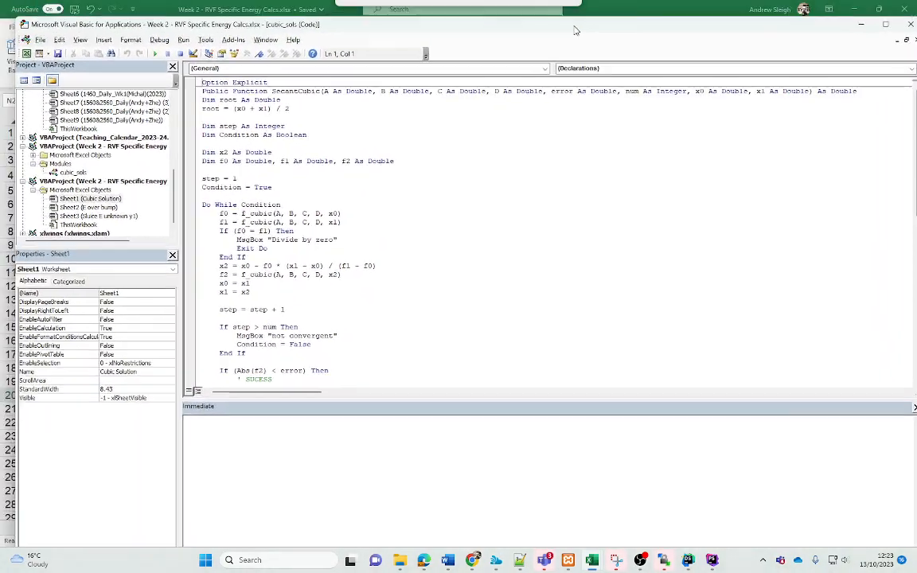
{"action": "left_click_drag", "start_coordinate": [342, 26], "coordinate": [355, 21]}
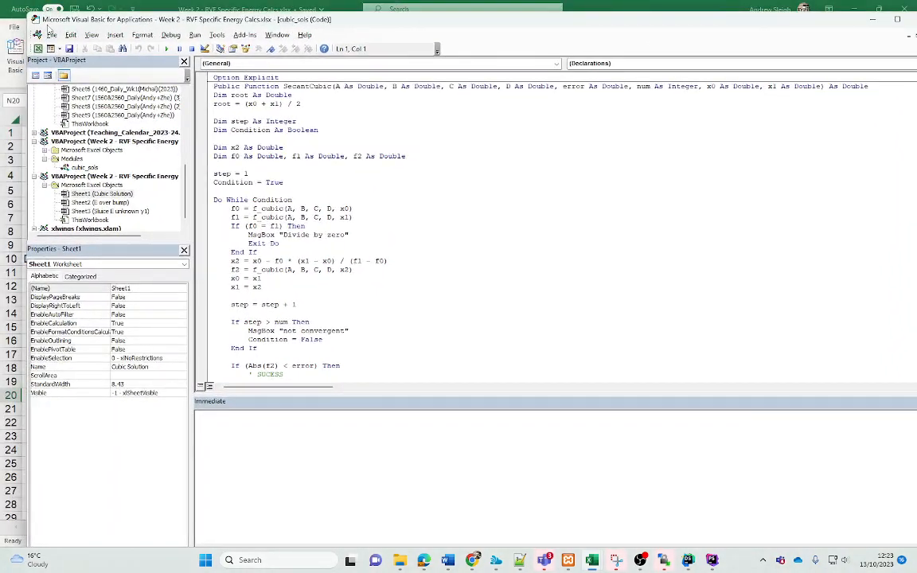
{"action": "left_click_drag", "start_coordinate": [29, 13], "coordinate": [213, 157]}
{"action": "left_click_drag", "start_coordinate": [398, 162], "coordinate": [318, 111]}
{"action": "left_click_drag", "start_coordinate": [291, 241], "coordinate": [292, 199]}
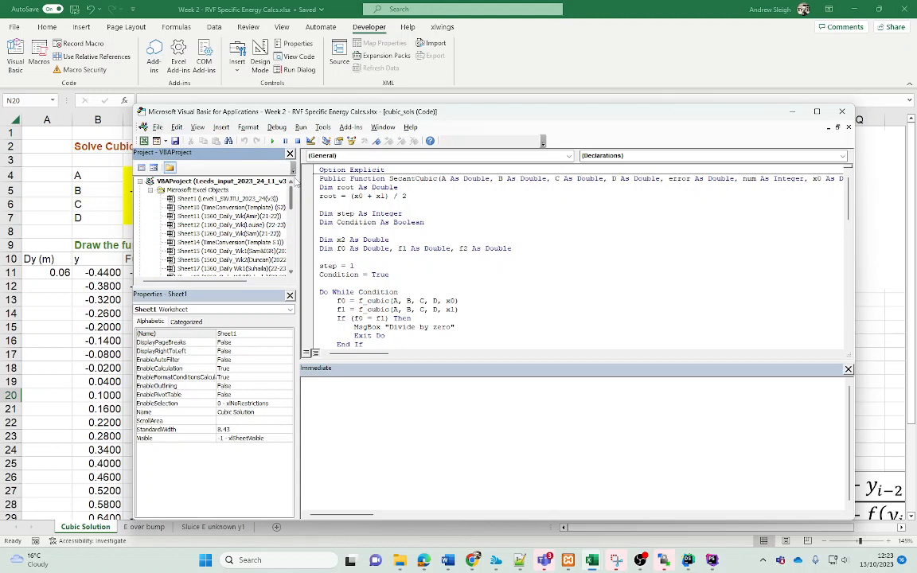
Step: Collapse the Microsoft Excel Objects folders of the Leeds_input project and the Week 2 - RVF Specific Energy Calcs.xlsx project in the project tree
{"action": "left_click", "coordinate": [151, 190]}
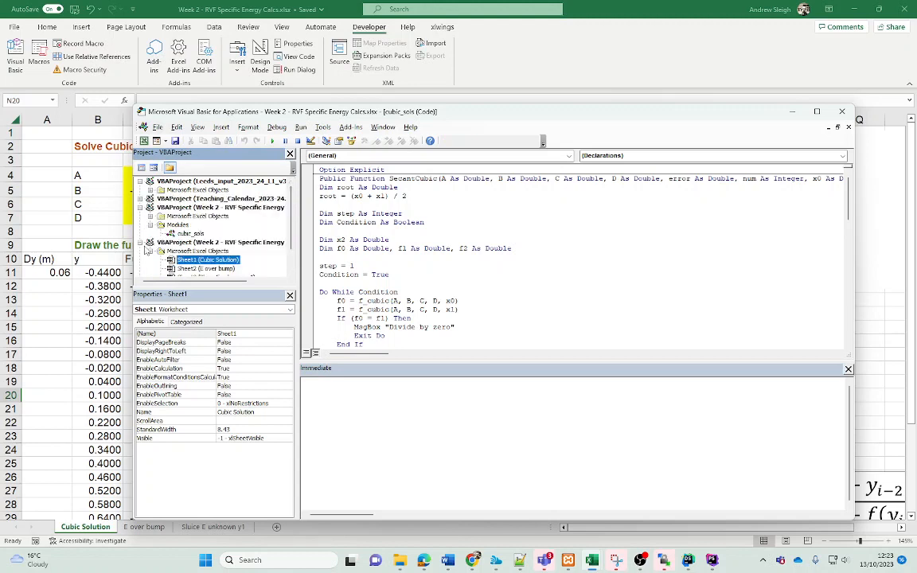
{"action": "left_click", "coordinate": [151, 251]}
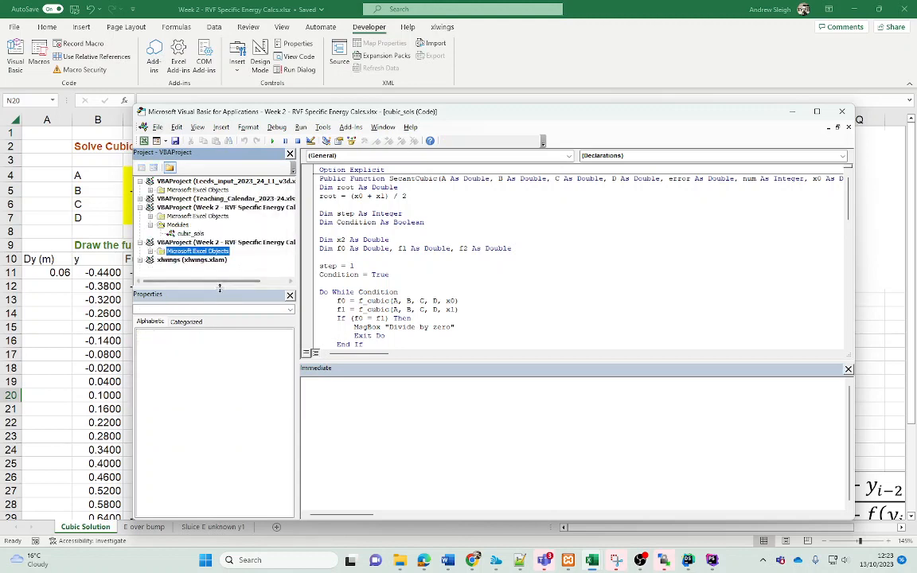
{"action": "mouse_move", "coordinate": [220, 283]}
{"action": "left_mouse_down"}
{"action": "mouse_move", "coordinate": [236, 285]}
{"action": "mouse_move", "coordinate": [223, 286]}
{"action": "left_mouse_up"}
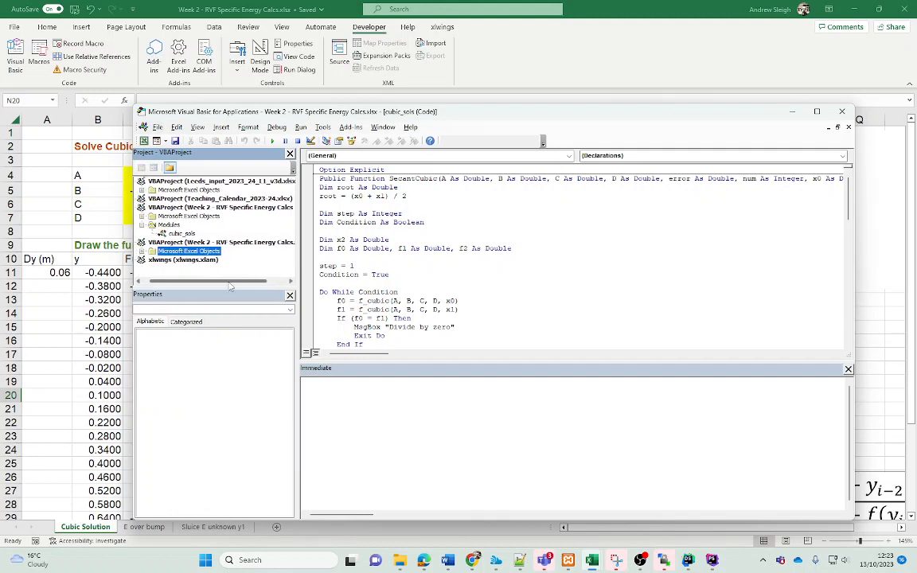
Step: Import cubic_sols.bas from the For Recording folder into the Week 2 - RVF Specific Energy Calcs.xlsx VBA project
{"action": "key", "text": "ctrl+m"}
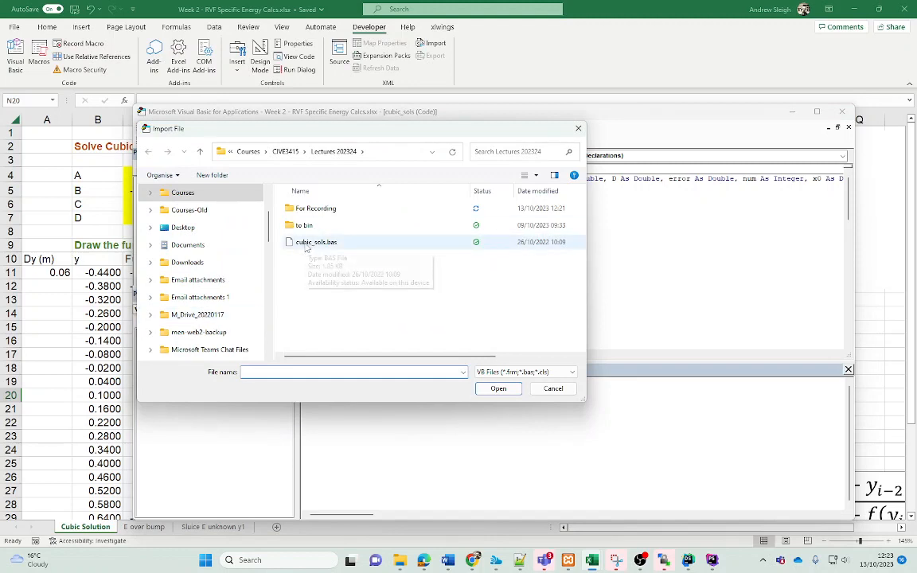
{"action": "double_click", "coordinate": [308, 209]}
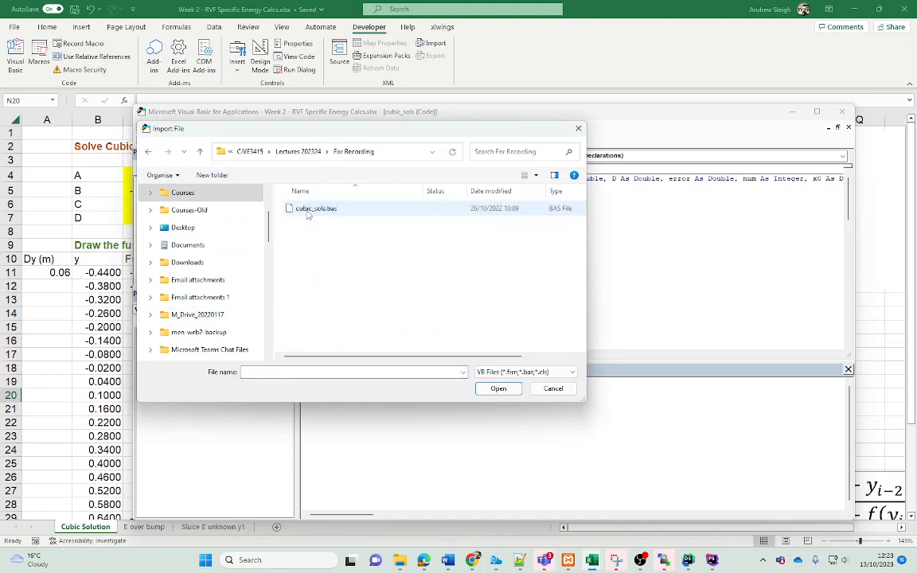
{"action": "left_click", "coordinate": [306, 209]}
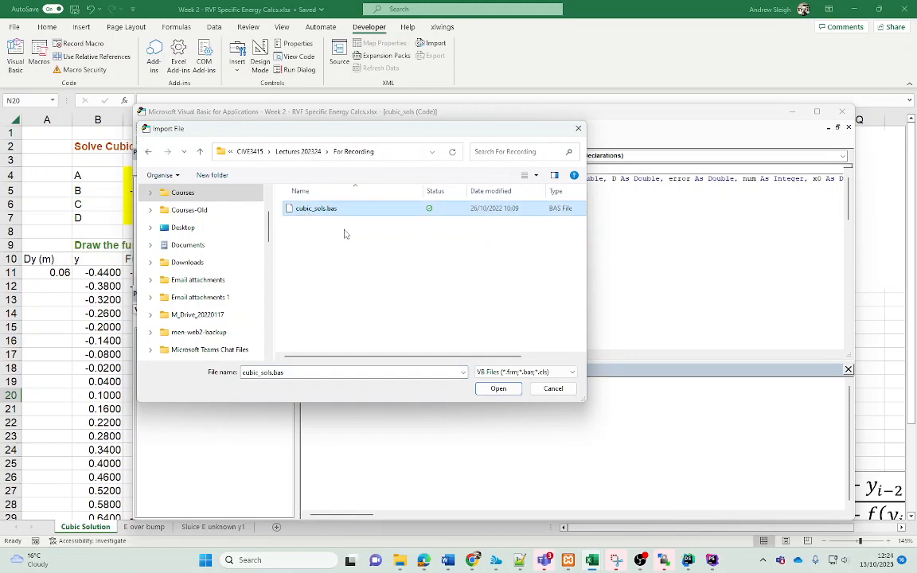
{"action": "left_click", "coordinate": [492, 388]}
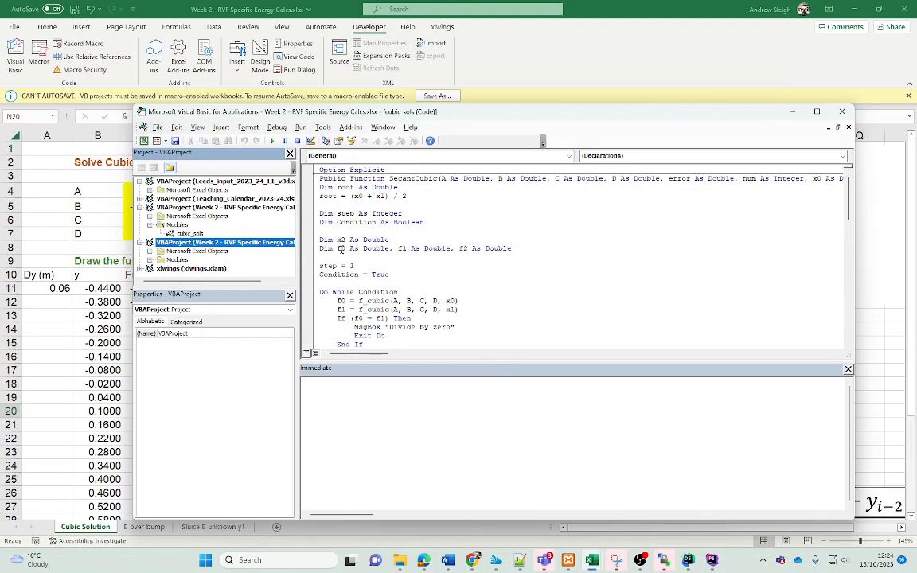
Step: Review the SecantCubic, f_cubic and GetHighestCubicDepth function code in the open cubic_sols module
{"action": "left_click", "coordinate": [413, 195]}
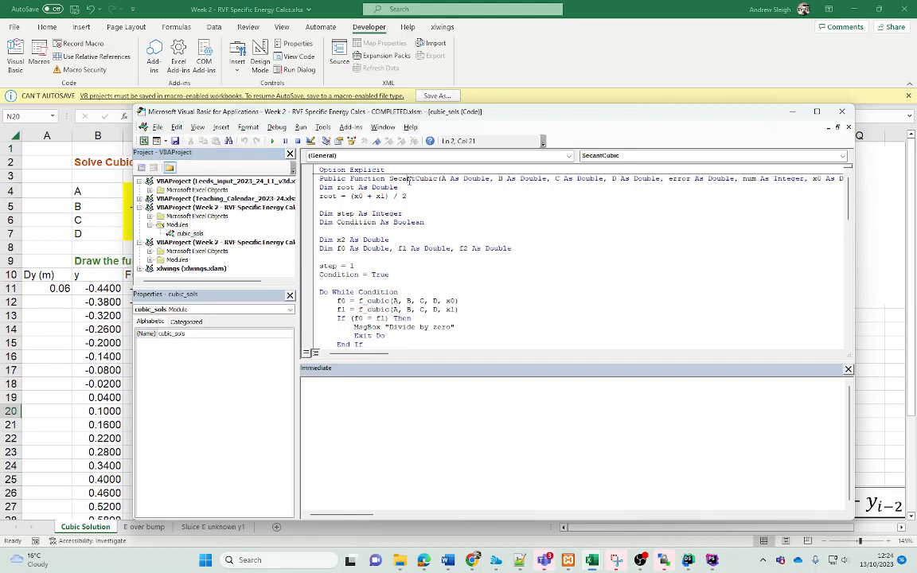
{"action": "scroll", "coordinate": [413, 257], "scroll_direction": "down", "scroll_amount": 4}
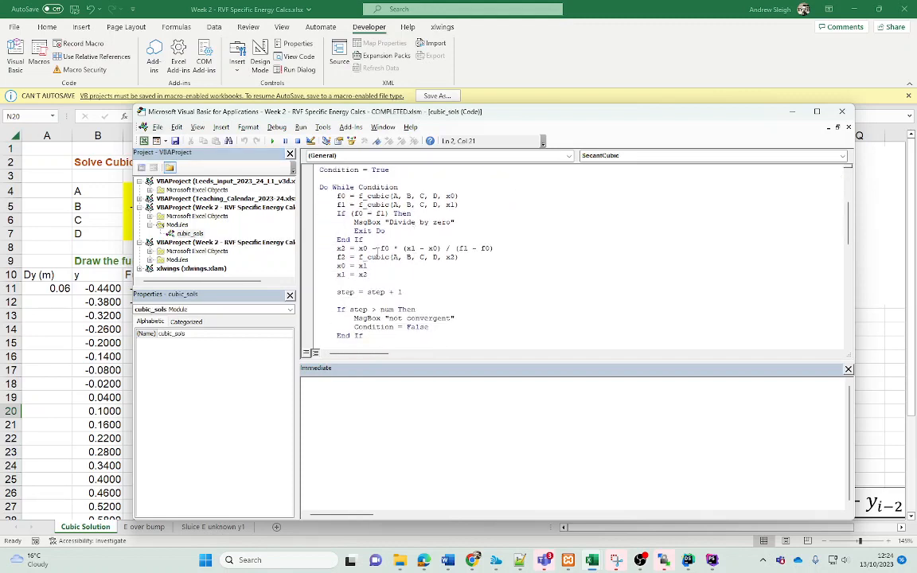
{"action": "scroll", "coordinate": [377, 249], "scroll_direction": "down", "scroll_amount": 5}
{"action": "scroll", "coordinate": [393, 301], "scroll_direction": "down", "scroll_amount": 2}
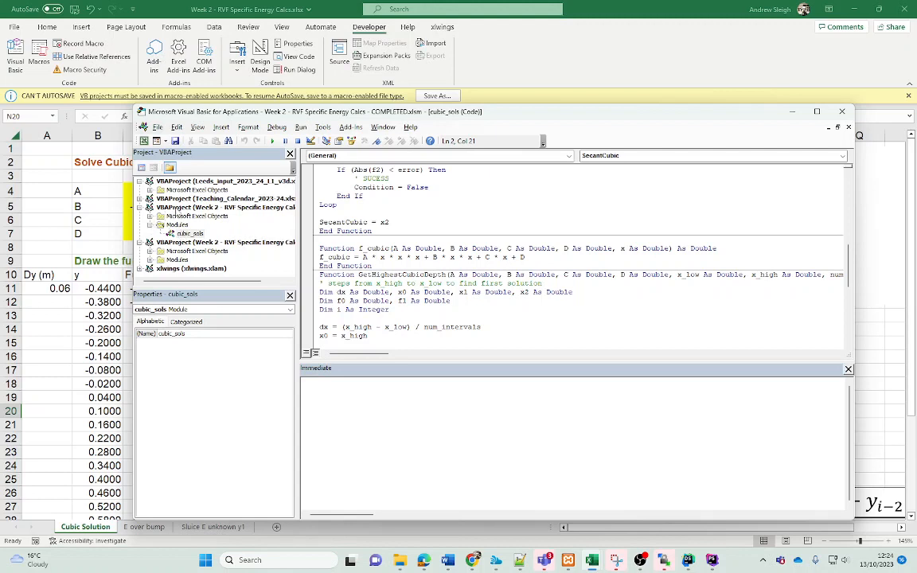
Step: Expand the Modules folder of the project that received the import to check for cubic_sols, and close the Visual Basic editor
{"action": "left_click", "coordinate": [149, 261]}
{"action": "scroll", "coordinate": [195, 269], "scroll_direction": "down", "scroll_amount": 1}
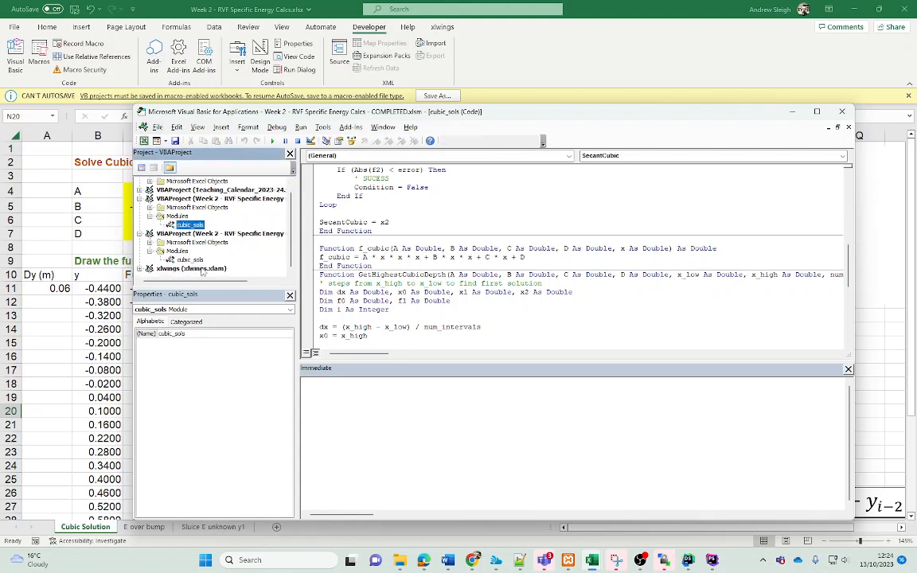
{"action": "scroll", "coordinate": [602, 272], "scroll_direction": "up", "scroll_amount": 10}
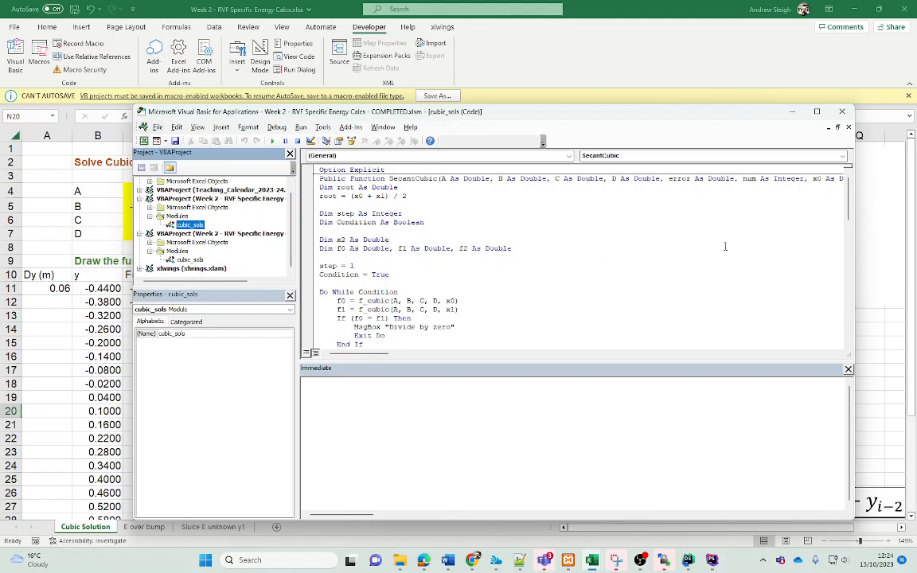
{"action": "left_click", "coordinate": [842, 114]}
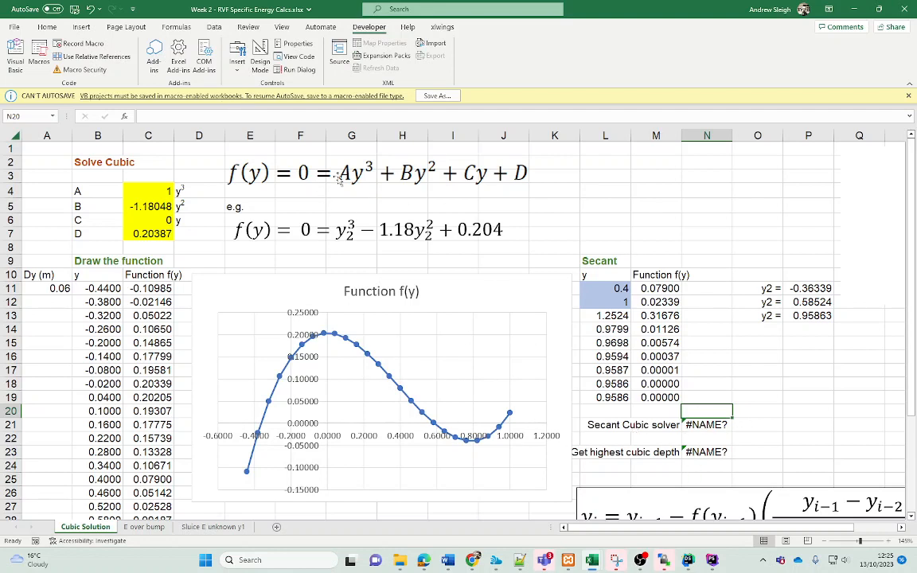
Step: Save the workbook in the For Recording folder as an Excel Macro-Enabled Workbook (*.xlsm), keeping the name Week 2 - RVF Specific Energy Calcs
{"action": "left_click", "coordinate": [436, 96]}
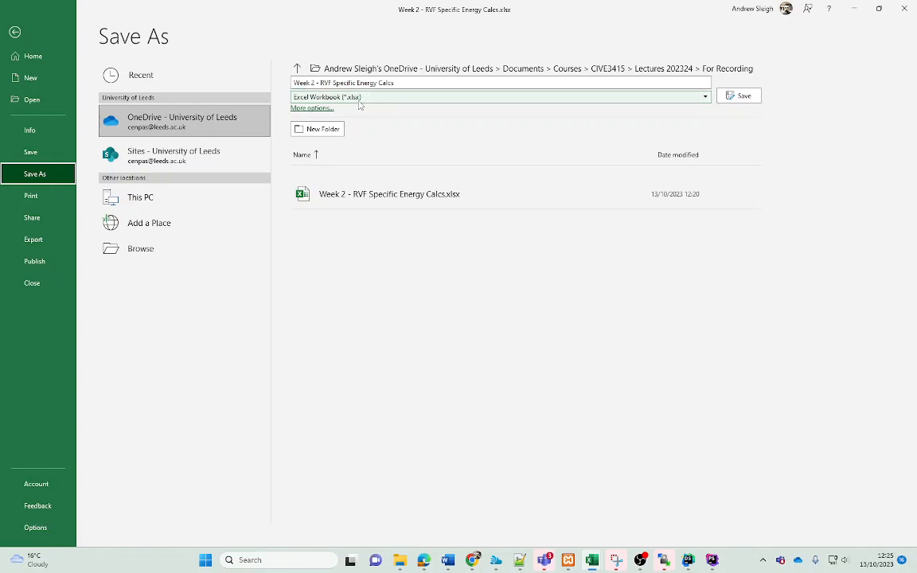
{"action": "left_click", "coordinate": [391, 99]}
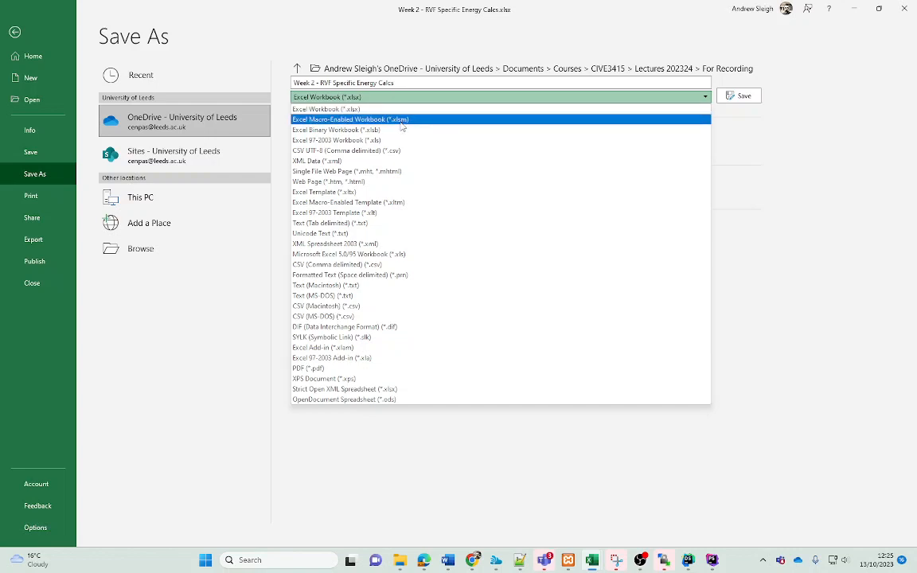
{"action": "left_click", "coordinate": [401, 121]}
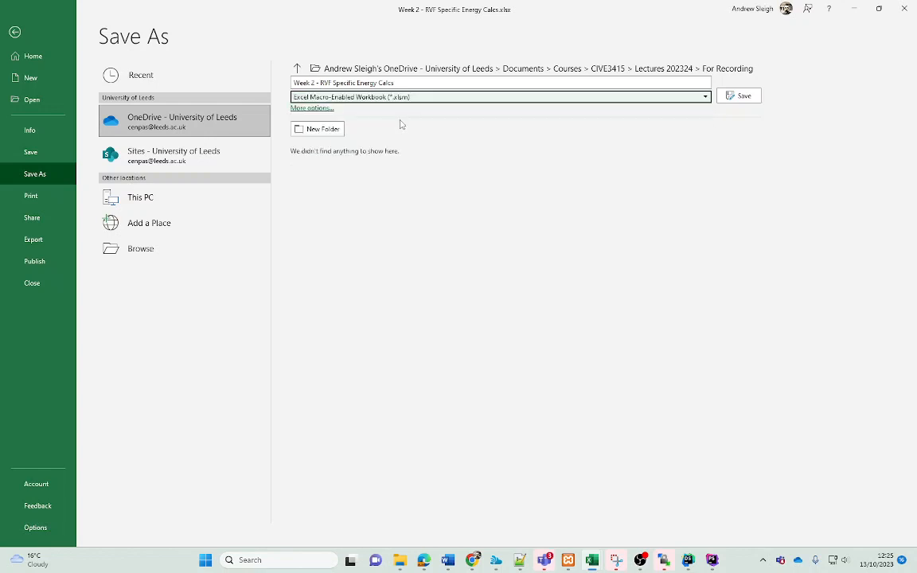
{"action": "left_click", "coordinate": [739, 105]}
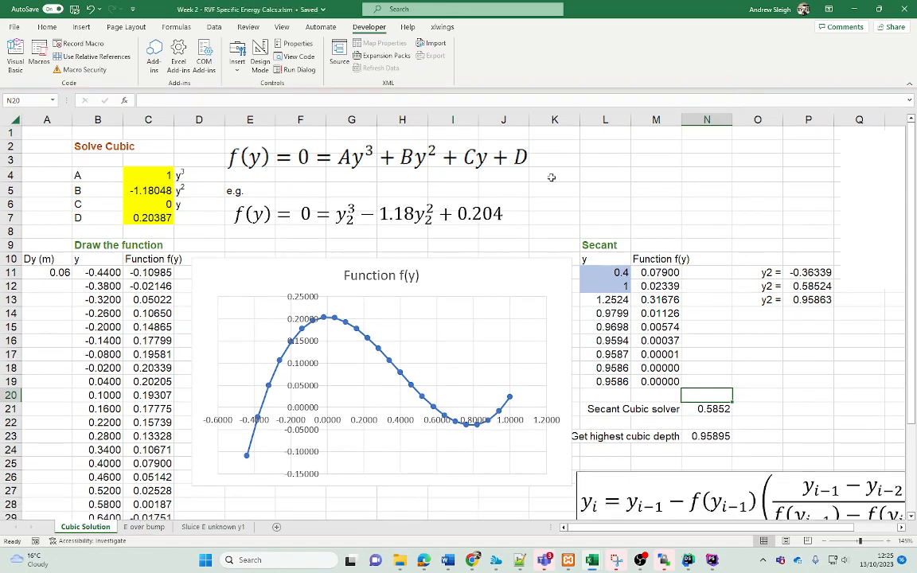
Step: Switch to the For Recording folder in File Explorer, widen the Name column and check for the saved .xlsm workbook
{"action": "mouse_move", "coordinate": [400, 559]}
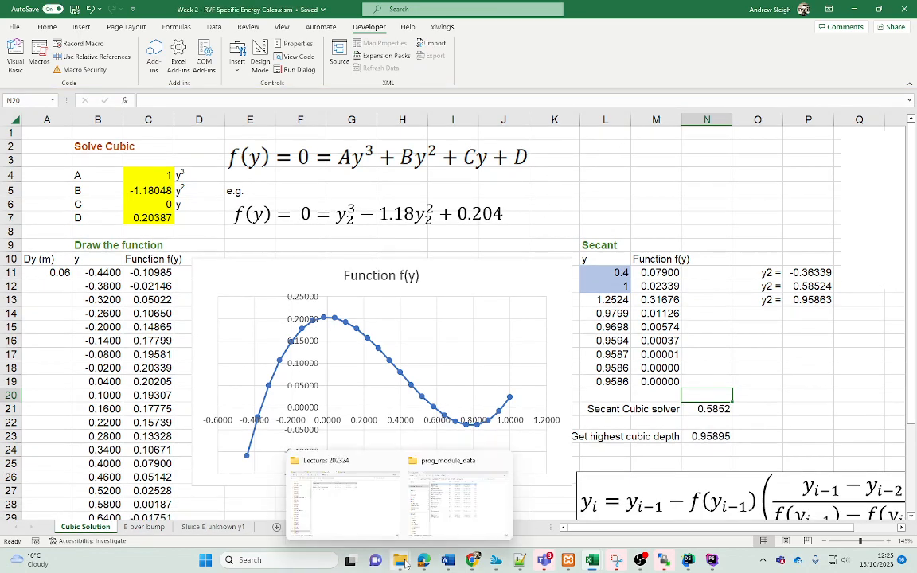
{"action": "left_click", "coordinate": [393, 528]}
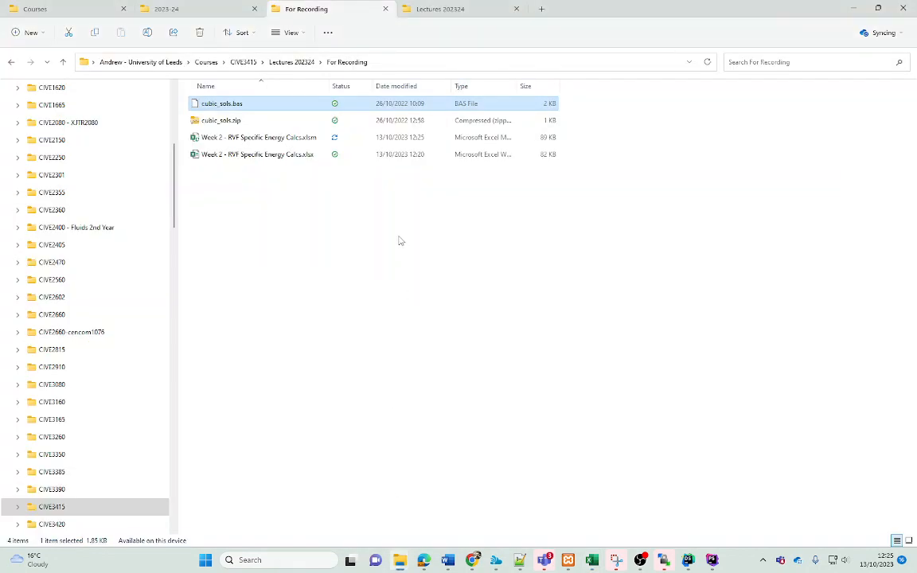
{"action": "left_click_drag", "start_coordinate": [328, 91], "coordinate": [360, 87]}
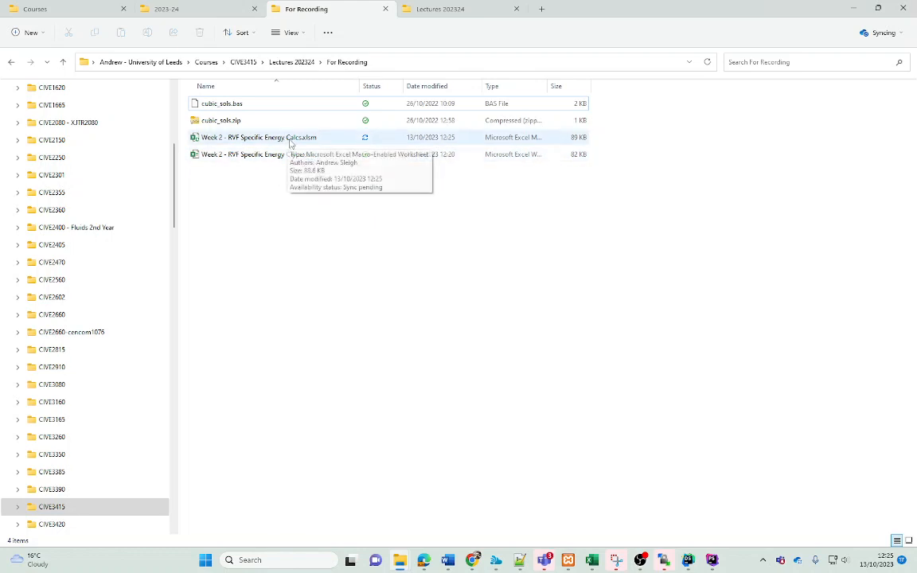
{"action": "left_click", "coordinate": [892, 471]}
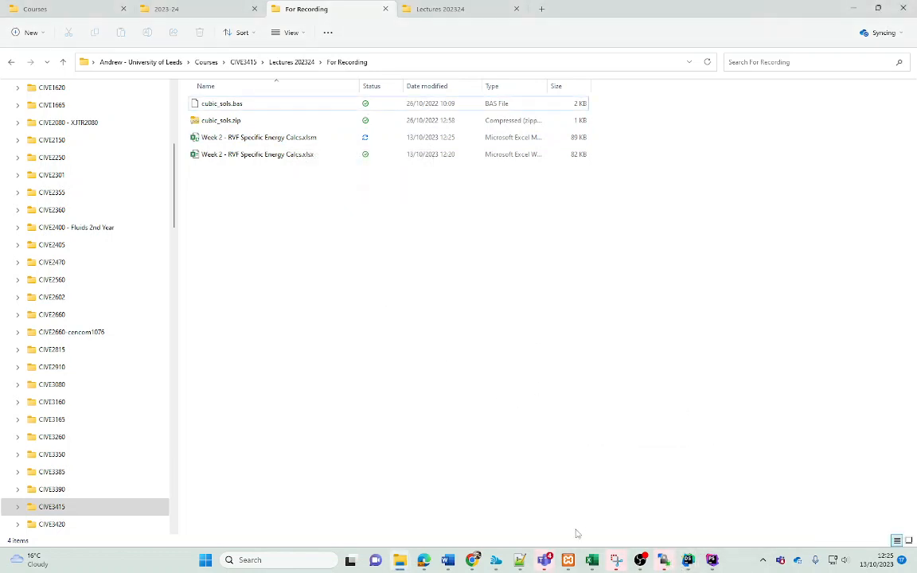
Step: Switch back to the macro-enabled workbook in Excel and compare the SecantCubic result in N21 with the y2 root in P12
{"action": "mouse_move", "coordinate": [591, 559]}
{"action": "left_click", "coordinate": [751, 516]}
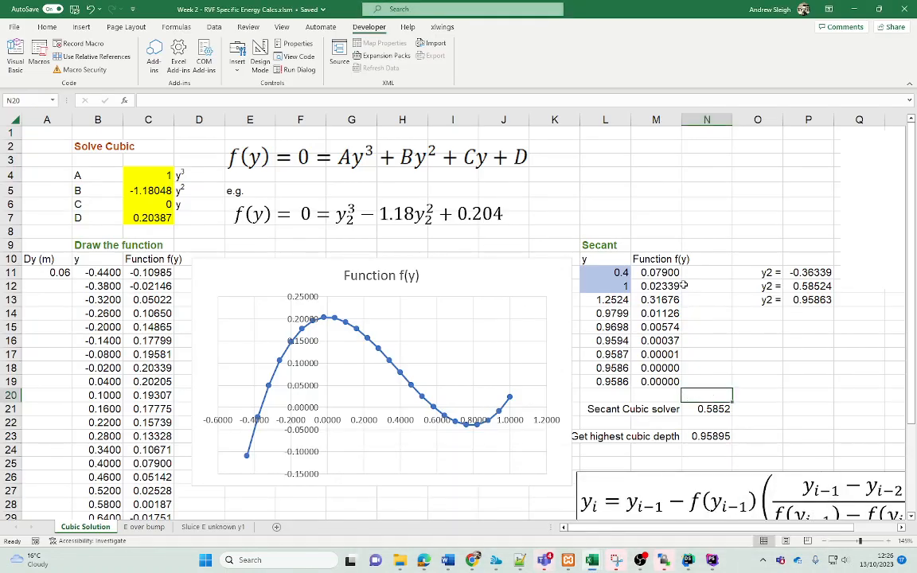
{"action": "left_click", "coordinate": [716, 411]}
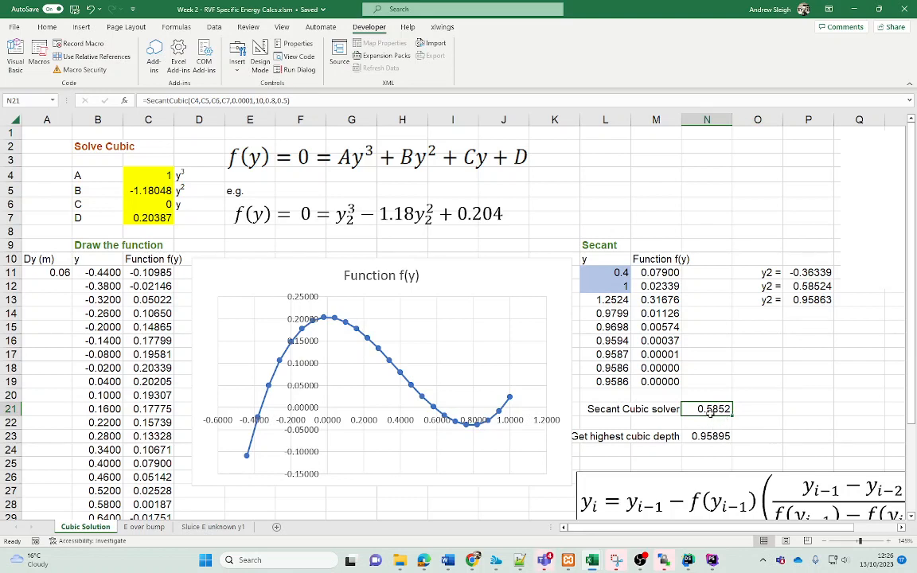
{"action": "left_click", "coordinate": [809, 289]}
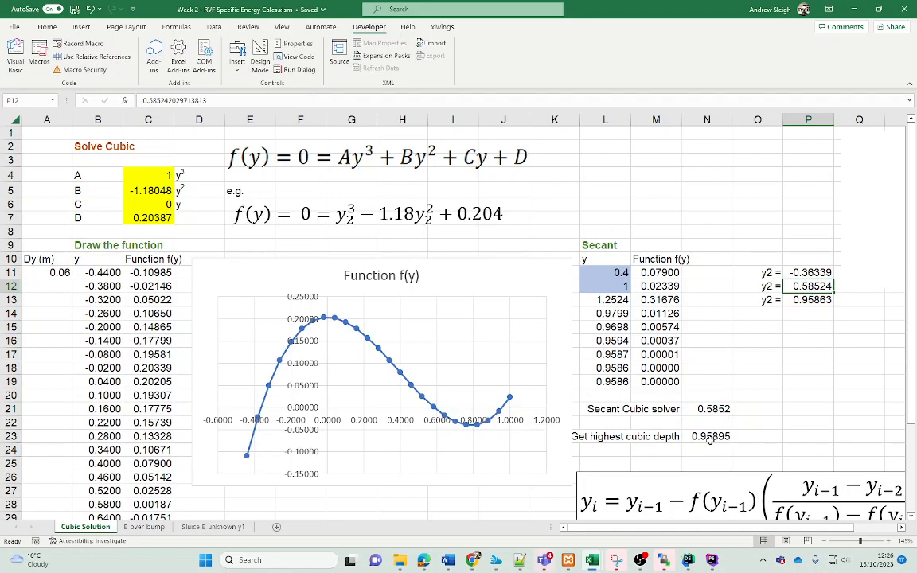
Step: Compare the GetHighestCubicDepth result in N23 with the third y2 root in P13
{"action": "left_click", "coordinate": [710, 437]}
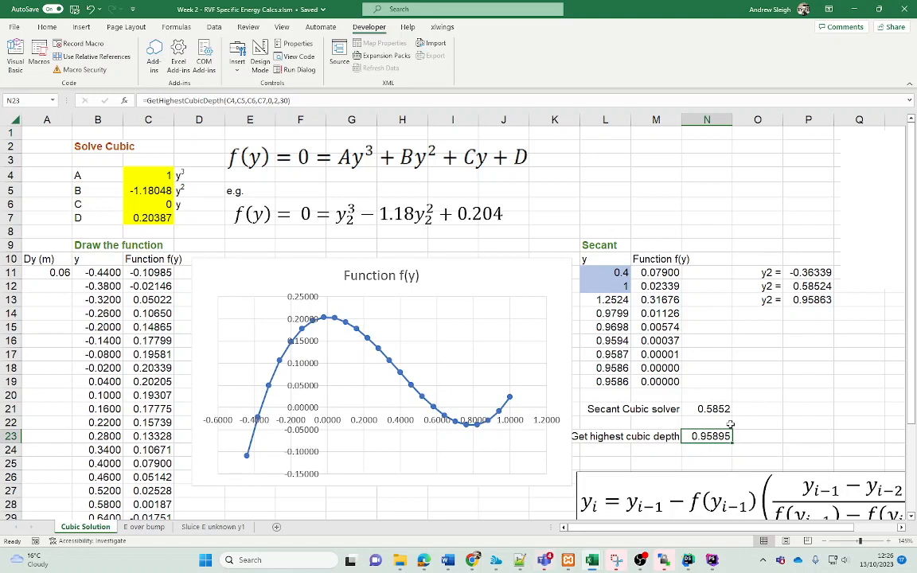
{"action": "left_click", "coordinate": [800, 300]}
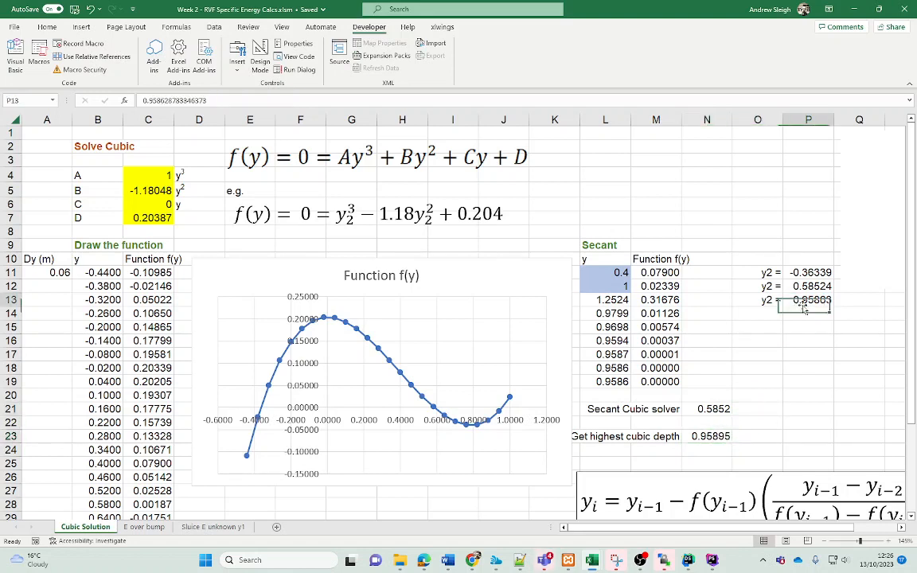
{"action": "left_click", "coordinate": [710, 436]}
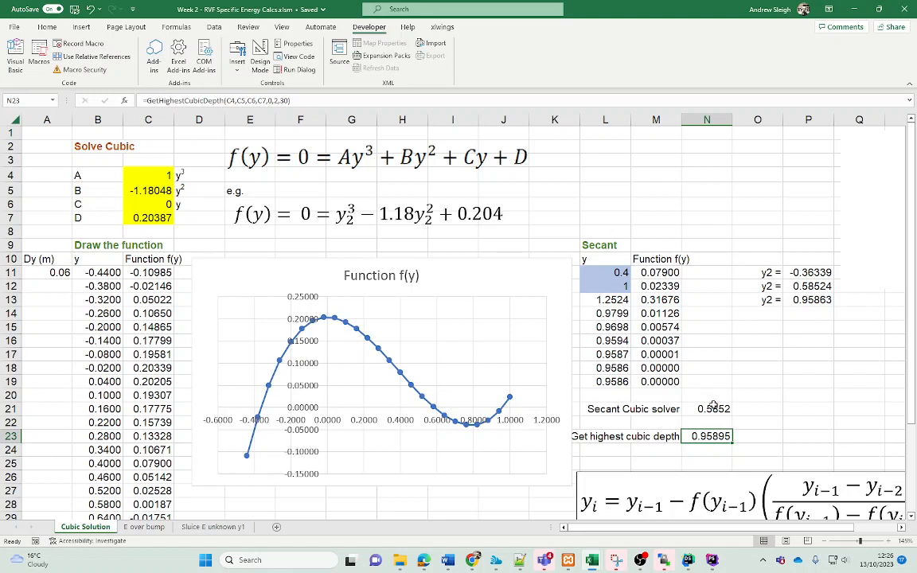
{"action": "left_click", "coordinate": [807, 300]}
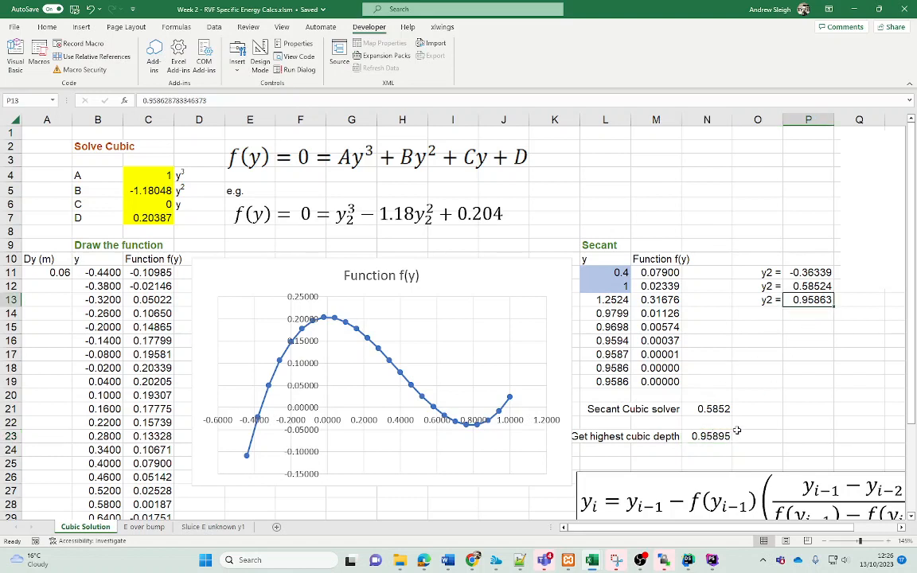
{"action": "left_click", "coordinate": [712, 436]}
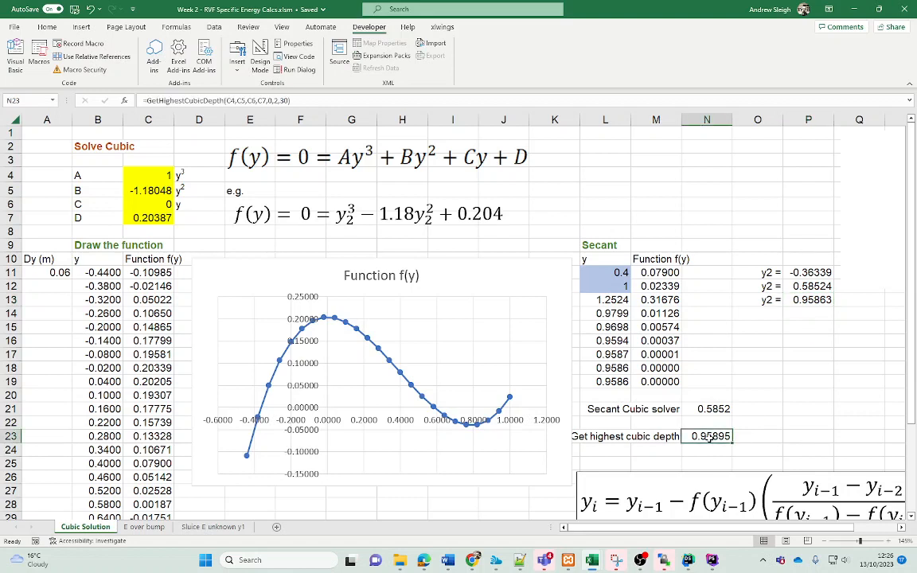
{"action": "left_click", "coordinate": [790, 400]}
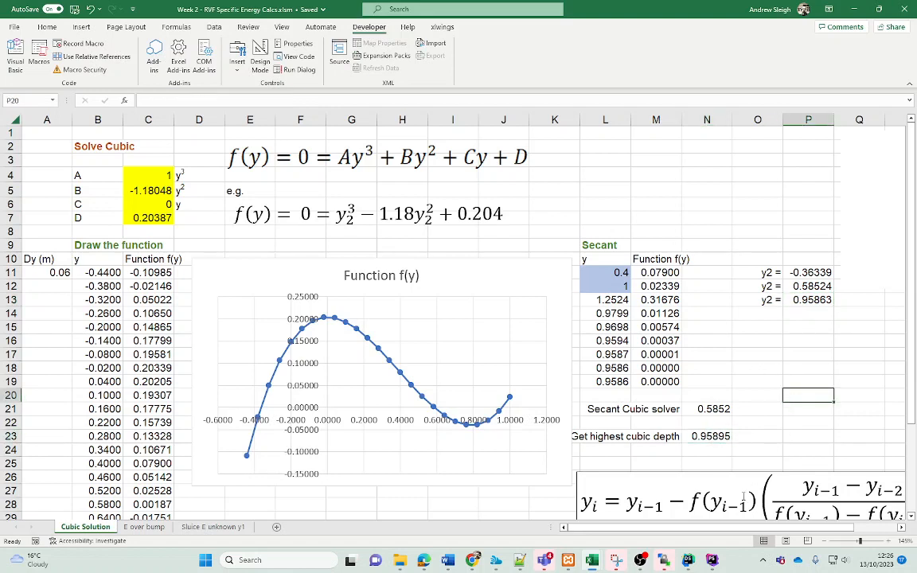
Step: Review the SecantCubic formula in N21 and the coefficient cells it references, leaving the formula as it is
{"action": "left_click", "coordinate": [698, 409]}
{"action": "left_click_drag", "start_coordinate": [699, 529], "coordinate": [740, 529]}
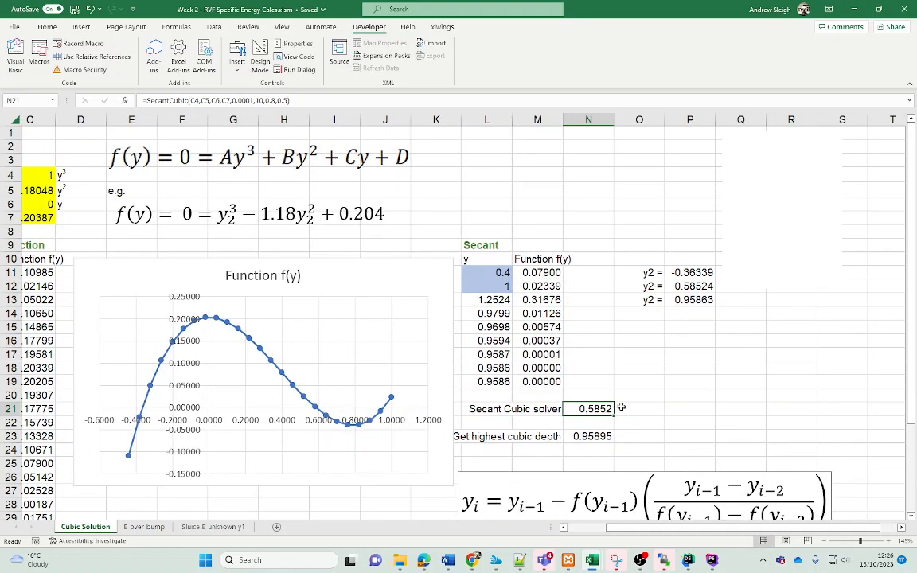
{"action": "left_click", "coordinate": [330, 99]}
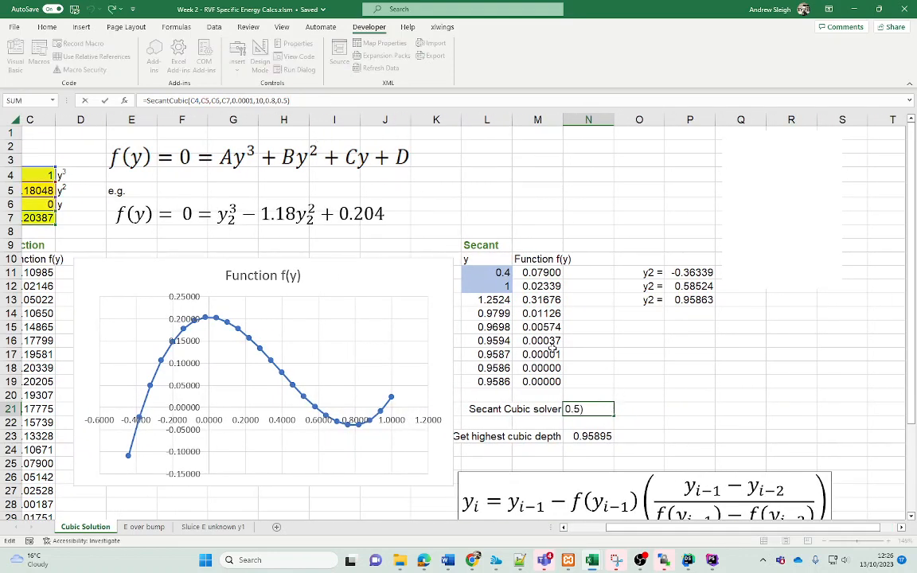
{"action": "left_click_drag", "start_coordinate": [626, 529], "coordinate": [616, 531]}
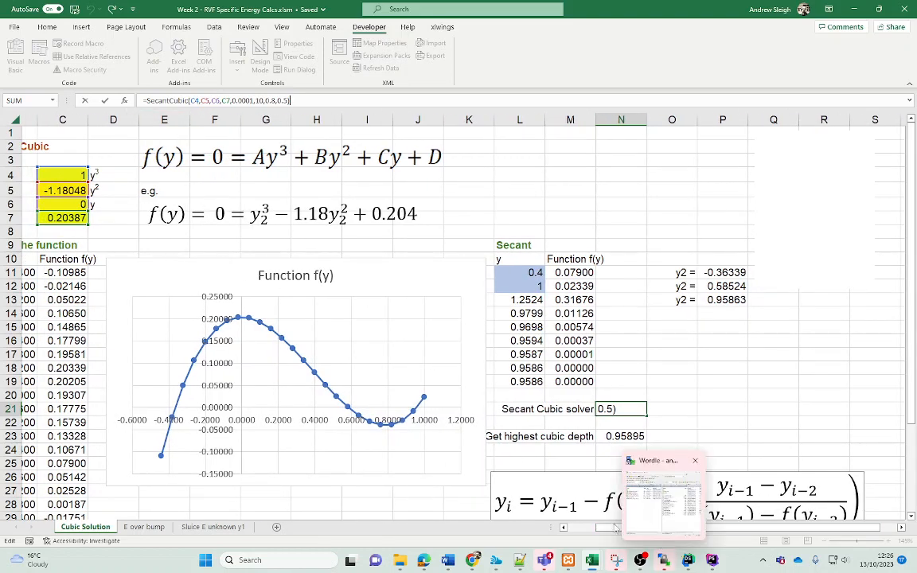
{"action": "left_click_drag", "start_coordinate": [712, 530], "coordinate": [699, 531]}
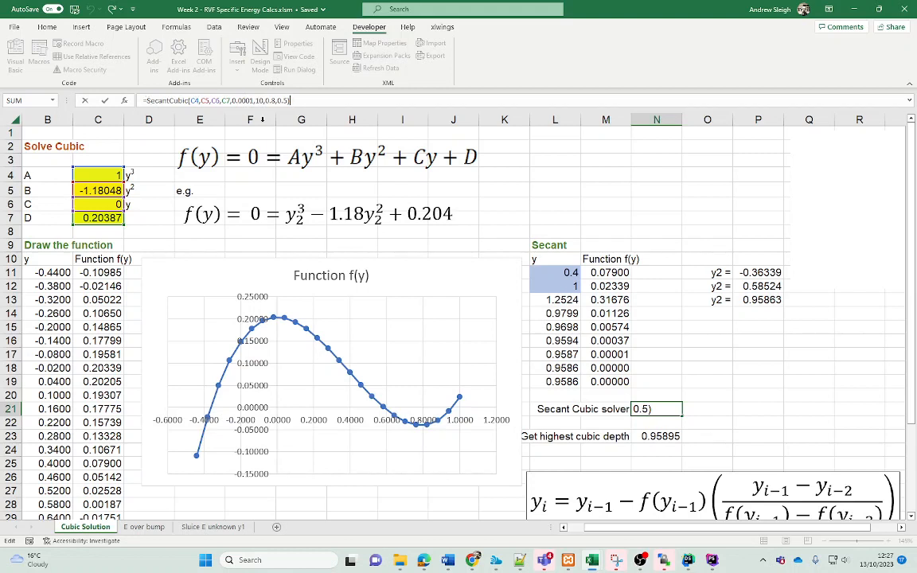
{"action": "key", "text": "Return"}
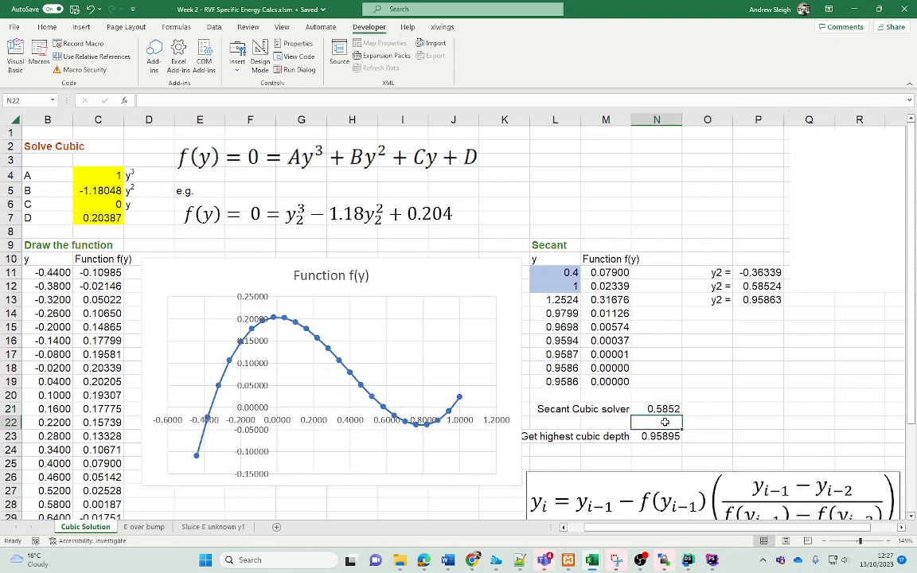
Step: Start a formula in N22 with this workbook's user-defined SecantCubic function and look through its arguments from A to X1
{"action": "type", "text": "="}
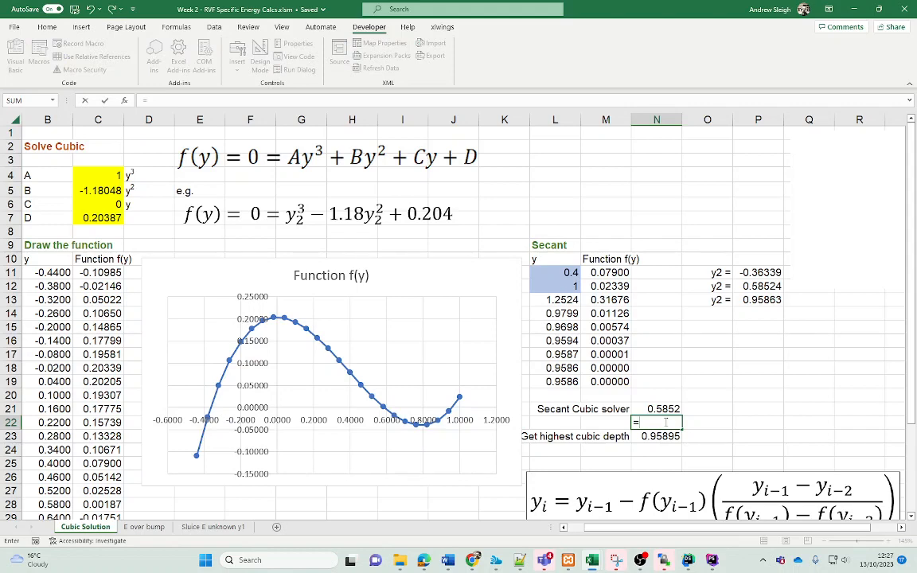
{"action": "left_click", "coordinate": [124, 101]}
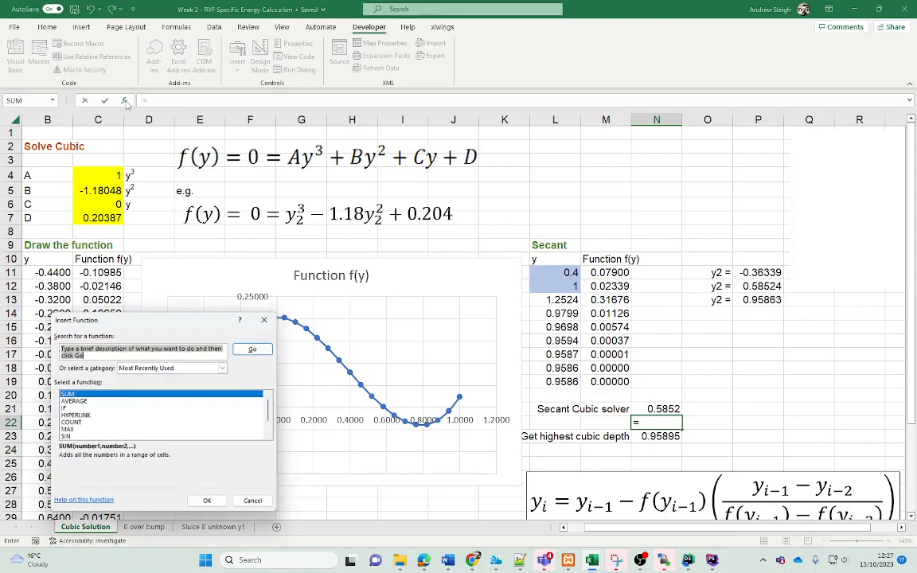
{"action": "left_click", "coordinate": [167, 368]}
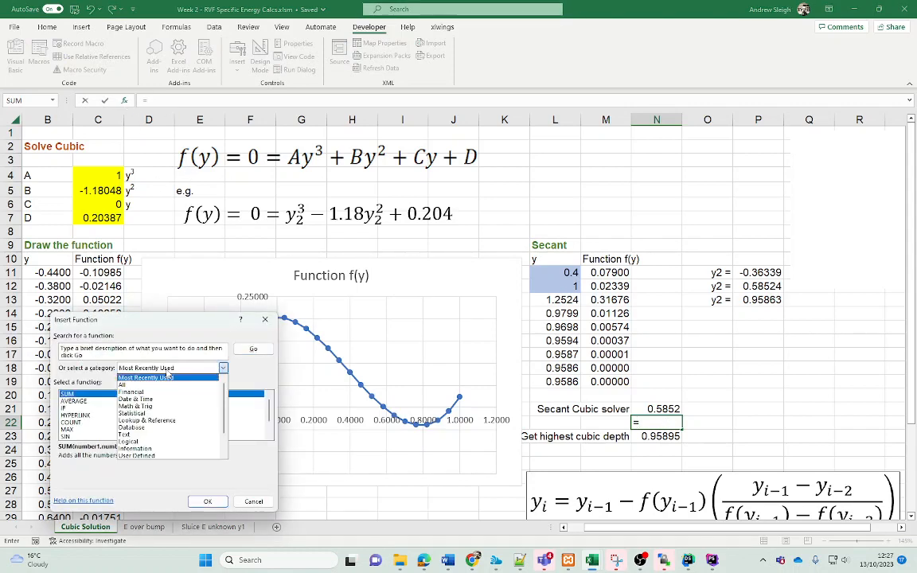
{"action": "left_click", "coordinate": [161, 456]}
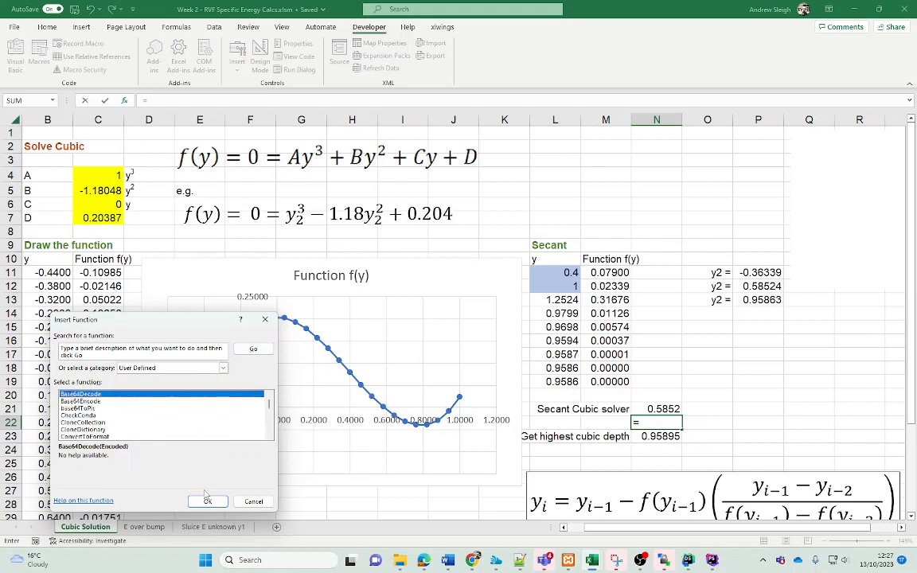
{"action": "scroll", "coordinate": [141, 426], "scroll_direction": "down", "scroll_amount": 5}
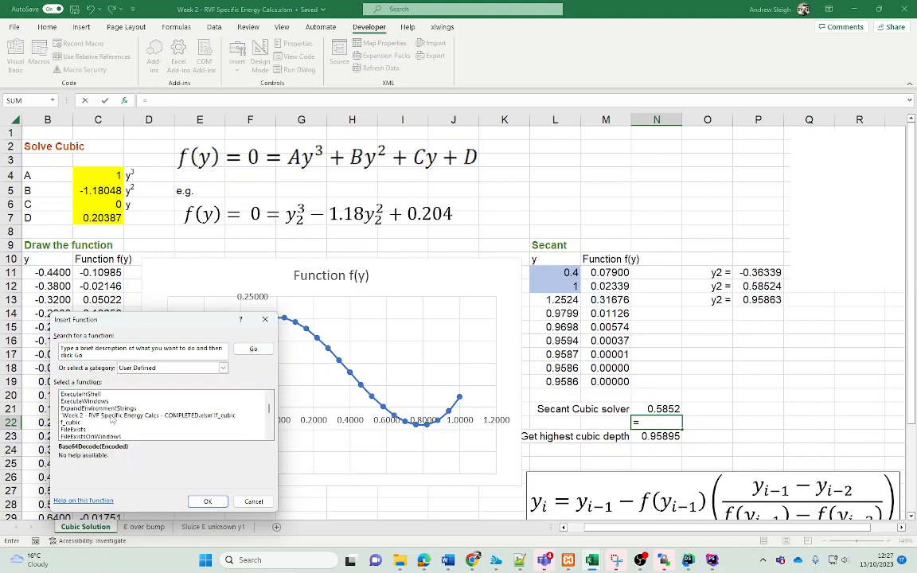
{"action": "scroll", "coordinate": [123, 420], "scroll_direction": "down", "scroll_amount": 4}
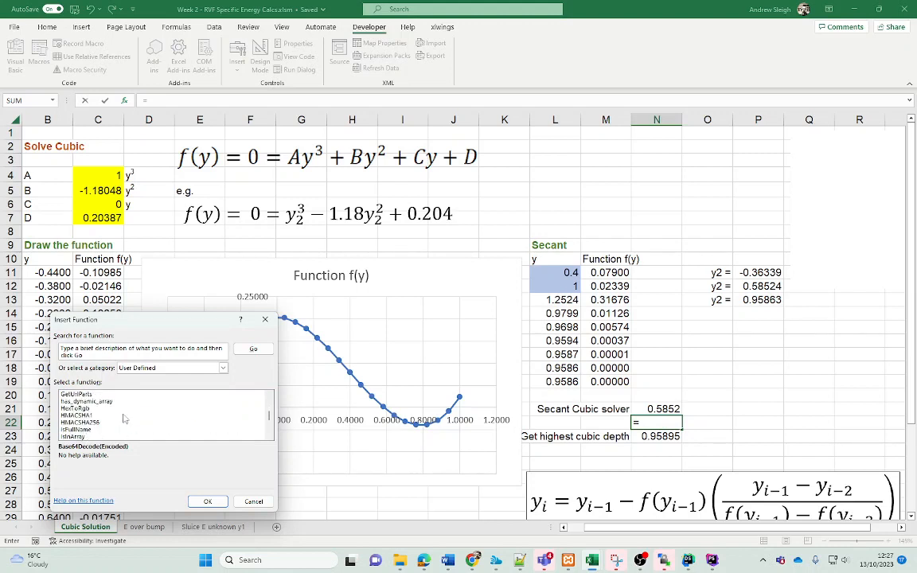
{"action": "scroll", "coordinate": [124, 418], "scroll_direction": "down", "scroll_amount": 6}
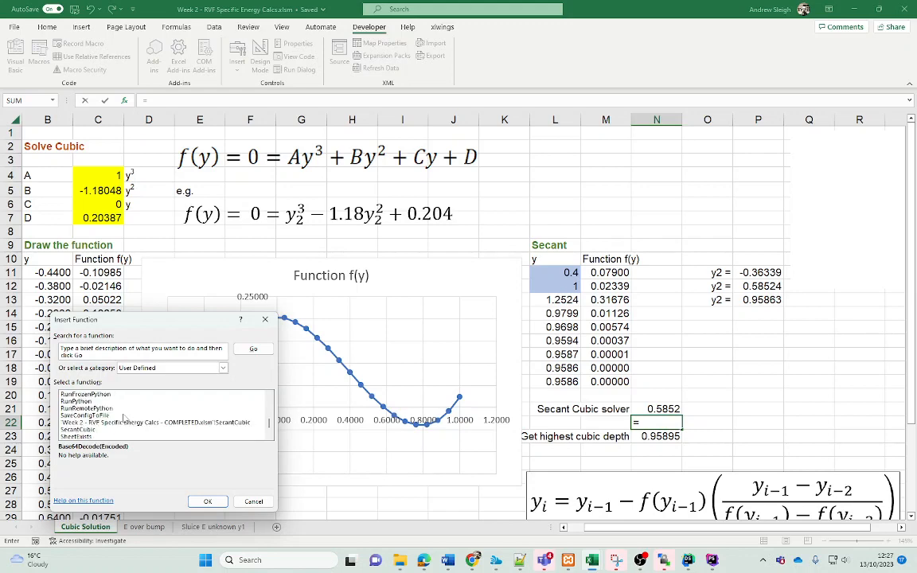
{"action": "left_click", "coordinate": [111, 430]}
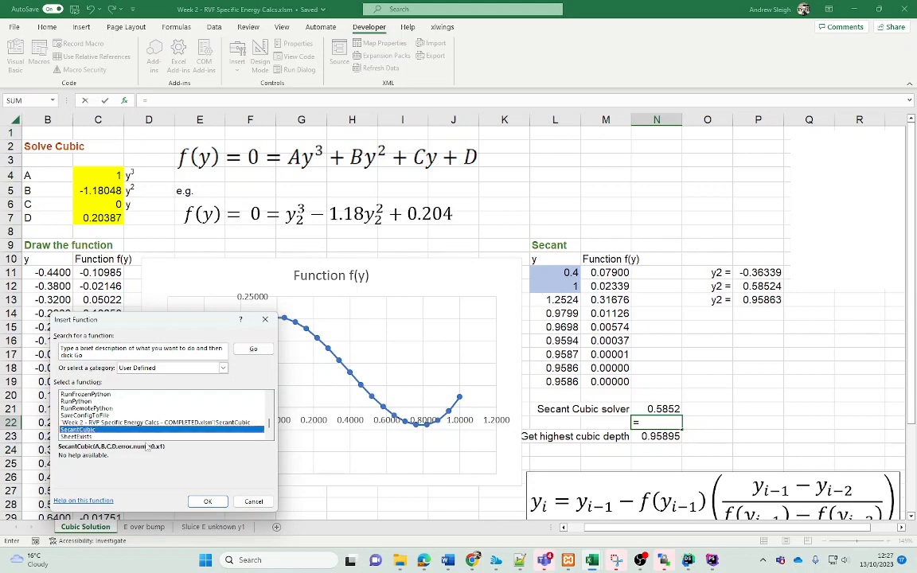
{"action": "left_click", "coordinate": [207, 502]}
{"action": "scroll", "coordinate": [239, 398], "scroll_direction": "down", "scroll_amount": 2}
{"action": "left_click_drag", "start_coordinate": [285, 369], "coordinate": [286, 407]}
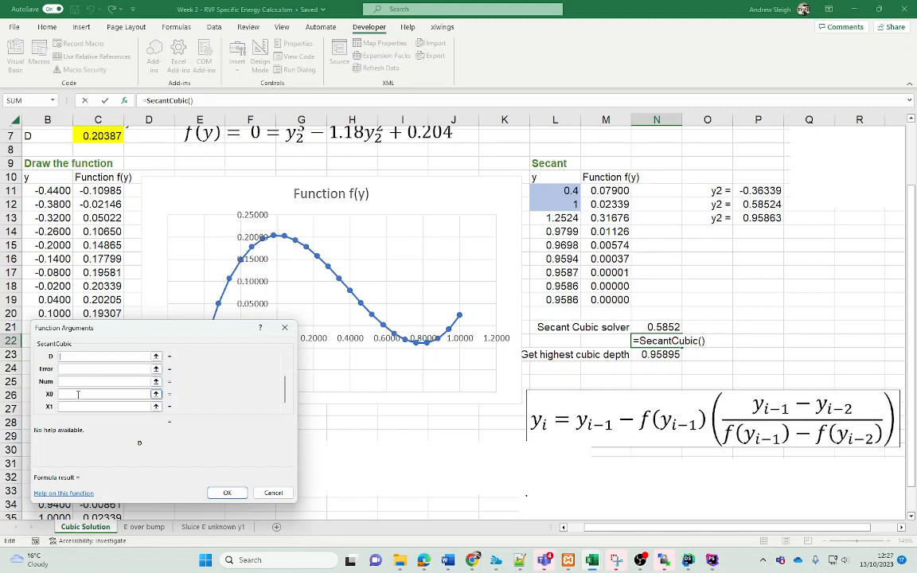
{"action": "left_click", "coordinate": [77, 406]}
{"action": "left_click_drag", "start_coordinate": [286, 395], "coordinate": [285, 372]}
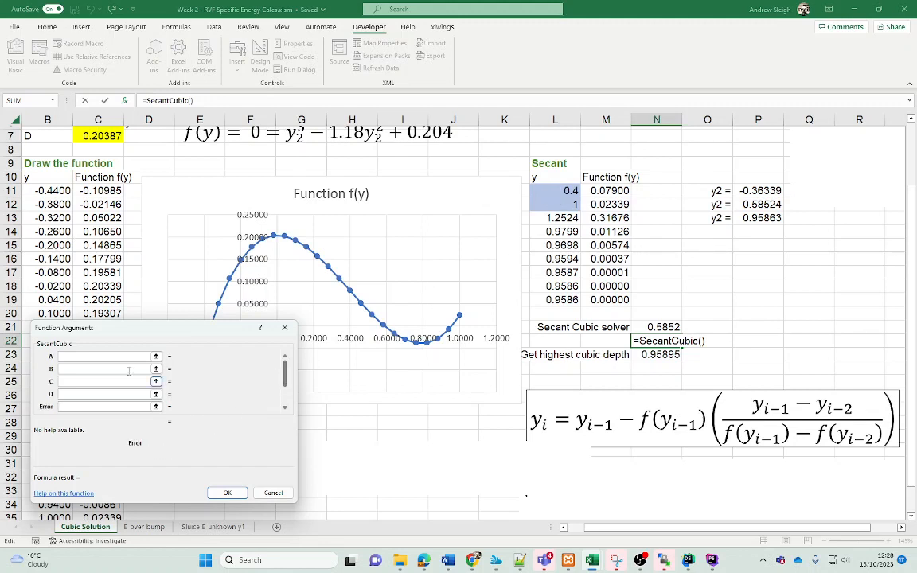
{"action": "left_click", "coordinate": [89, 360]}
{"action": "left_click", "coordinate": [86, 357]}
{"action": "scroll", "coordinate": [820, 231], "scroll_direction": "up", "scroll_amount": 1}
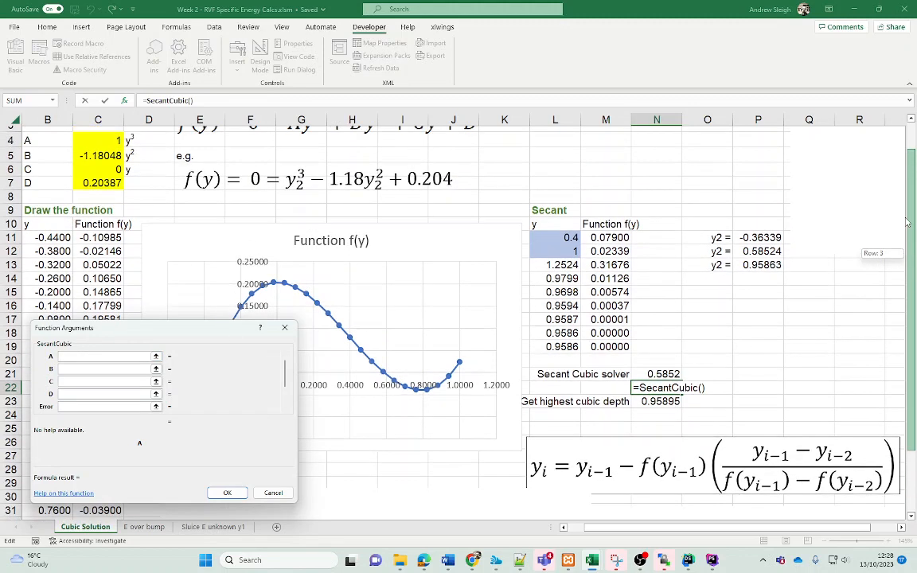
{"action": "left_click", "coordinate": [47, 141]}
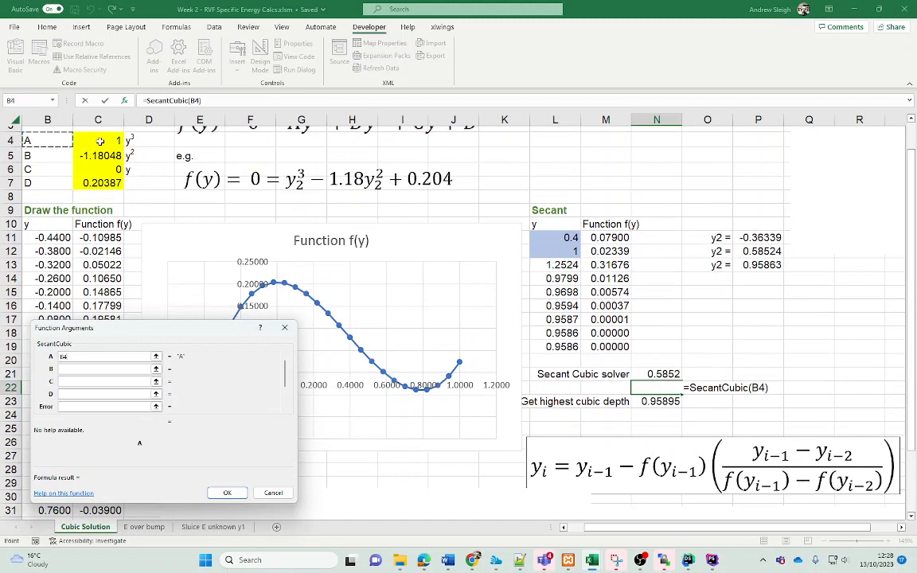
{"action": "left_click", "coordinate": [85, 371]}
{"action": "left_click_drag", "start_coordinate": [63, 356], "coordinate": [43, 353]}
{"action": "key", "text": "Delete"}
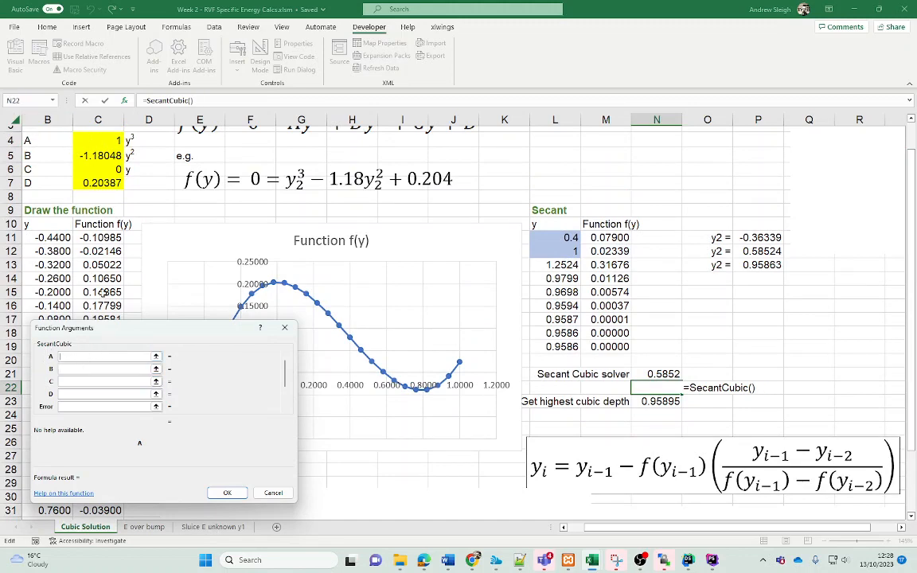
Step: Set argument A of the SecantCubic function to cell C4
{"action": "left_click", "coordinate": [112, 142]}
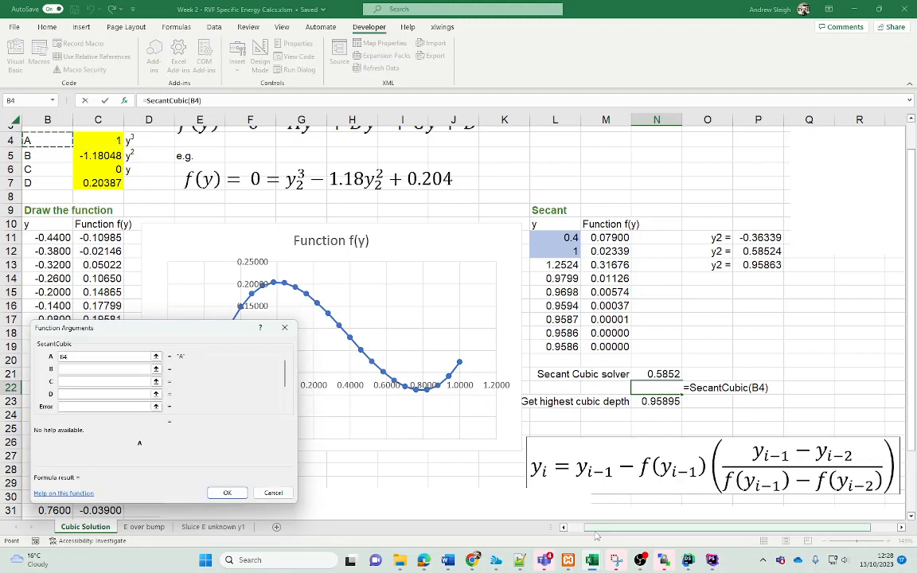
{"action": "left_click_drag", "start_coordinate": [598, 530], "coordinate": [562, 532]}
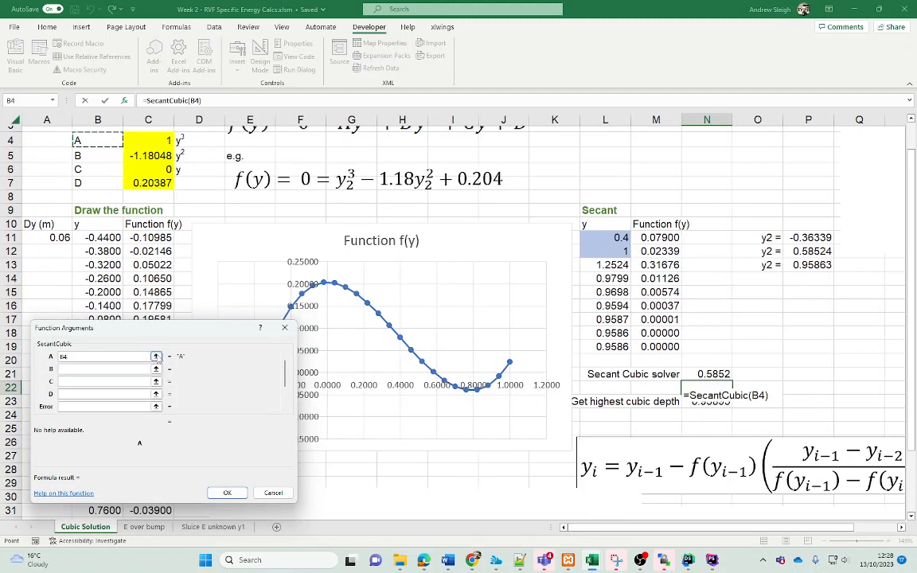
{"action": "left_click", "coordinate": [156, 356]}
{"action": "type", "text": "+"}
{"action": "left_click", "coordinate": [160, 140]}
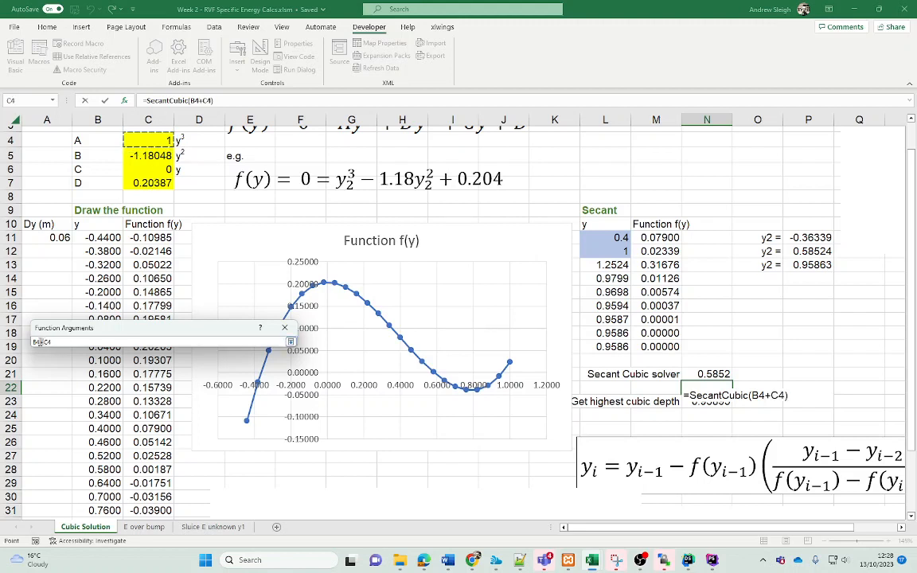
{"action": "key", "text": "BackSpace"}
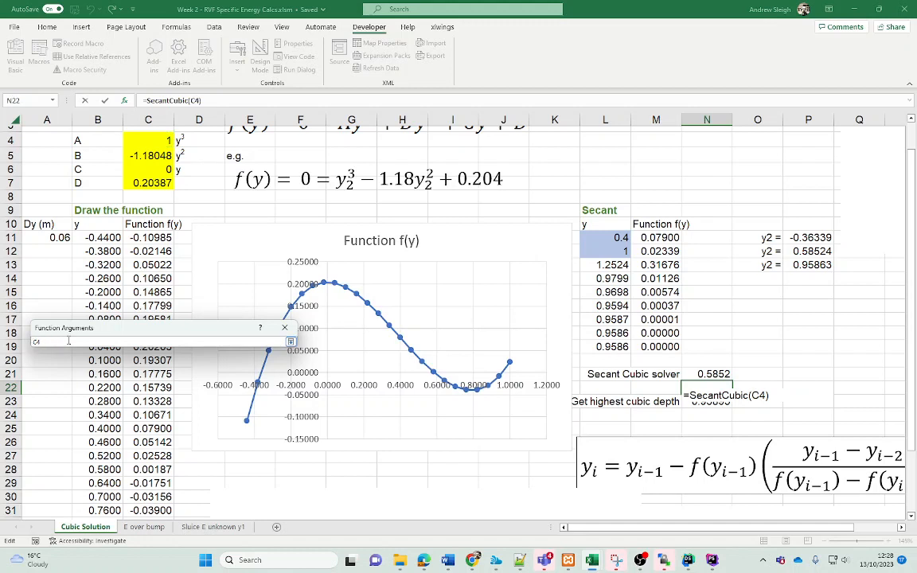
{"action": "left_click", "coordinate": [290, 341]}
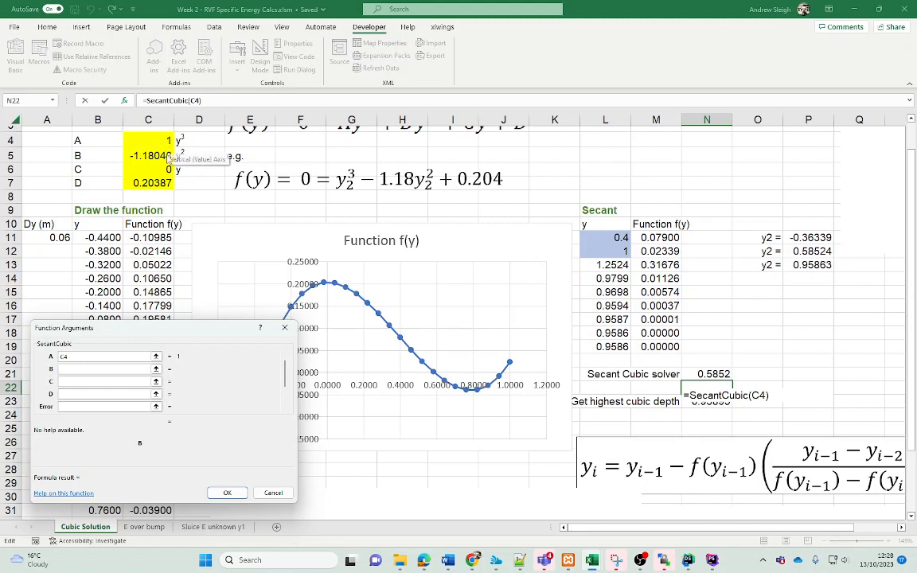
Step: Set the SecantCubic arguments B, C and D to cells C5, C6 and C7
{"action": "left_click", "coordinate": [168, 157]}
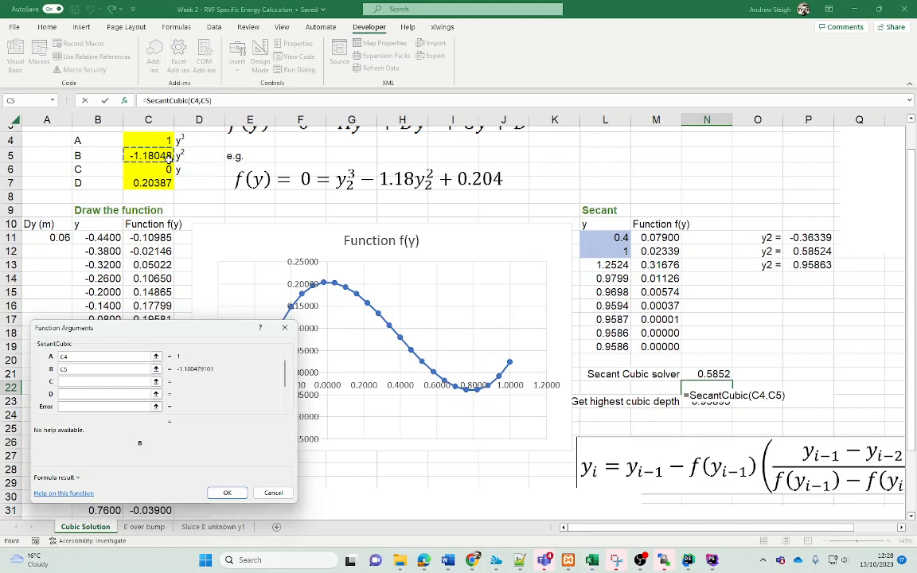
{"action": "left_click", "coordinate": [123, 382]}
{"action": "left_click", "coordinate": [144, 157]}
{"action": "left_click", "coordinate": [127, 394]}
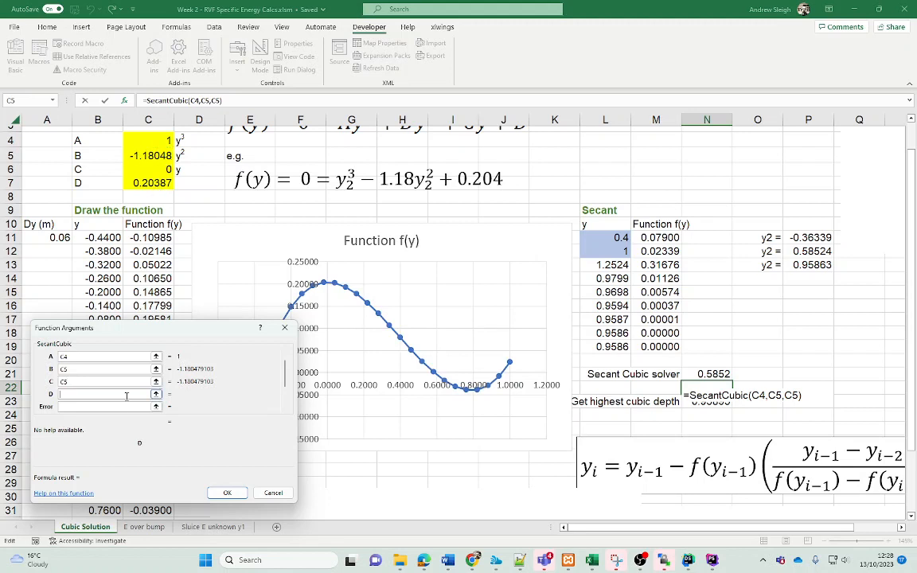
{"action": "left_click", "coordinate": [162, 171]}
{"action": "left_click", "coordinate": [162, 182]}
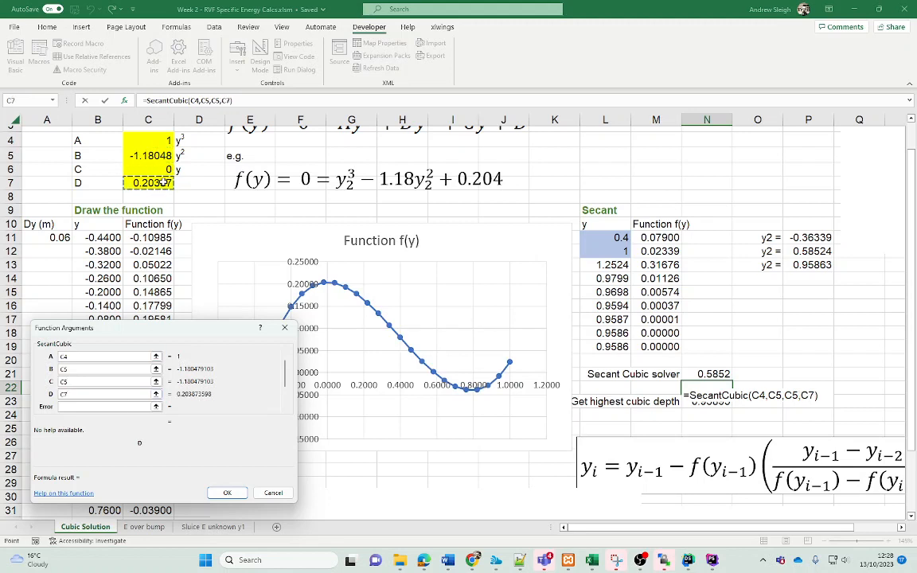
{"action": "left_click", "coordinate": [102, 383]}
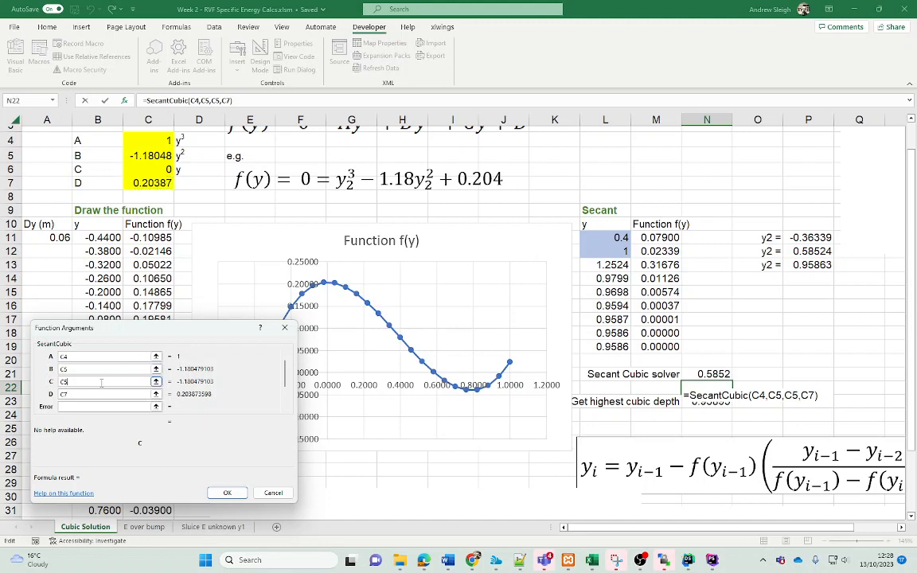
{"action": "key", "text": "BackSpace"}
{"action": "type", "text": "6"}
Step: Set the Error argument of the SecantCubic function to 0.0001
{"action": "left_click", "coordinate": [97, 407]}
{"action": "left_click", "coordinate": [99, 406]}
{"action": "type", "text": "0.00"}
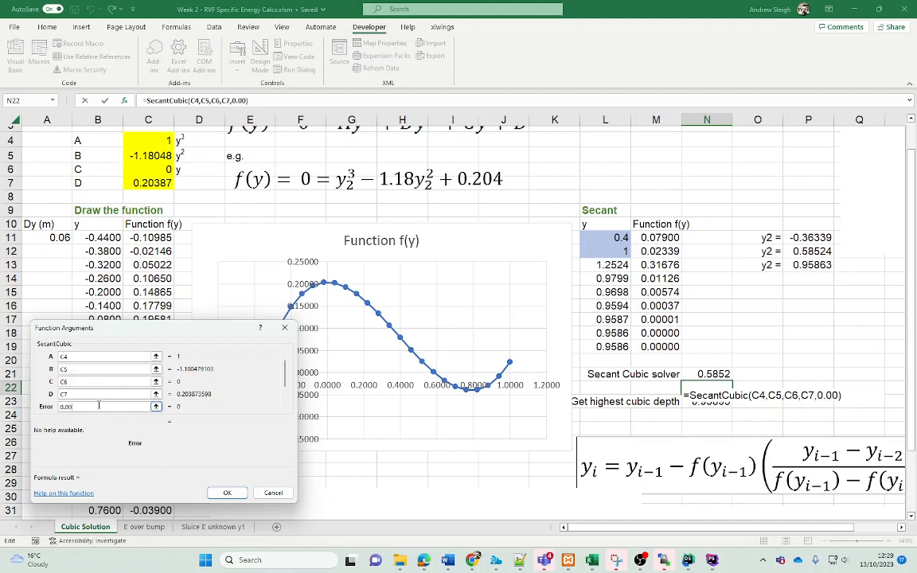
{"action": "type", "text": "01"}
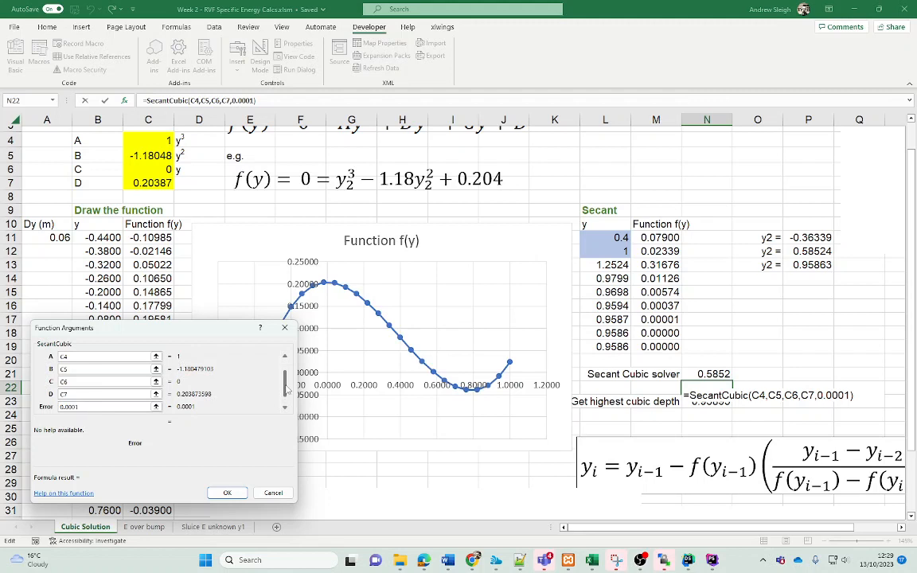
Step: Set the Num argument of the SecantCubic function to 10
{"action": "key", "text": "Tab"}
{"action": "key", "text": "Tab"}
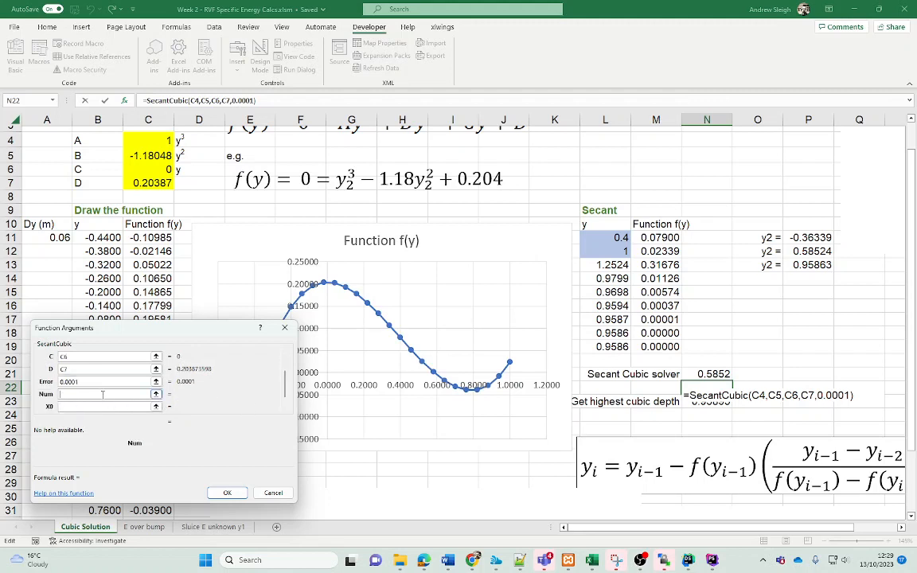
{"action": "type", "text": "10"}
{"action": "left_click", "coordinate": [285, 409]}
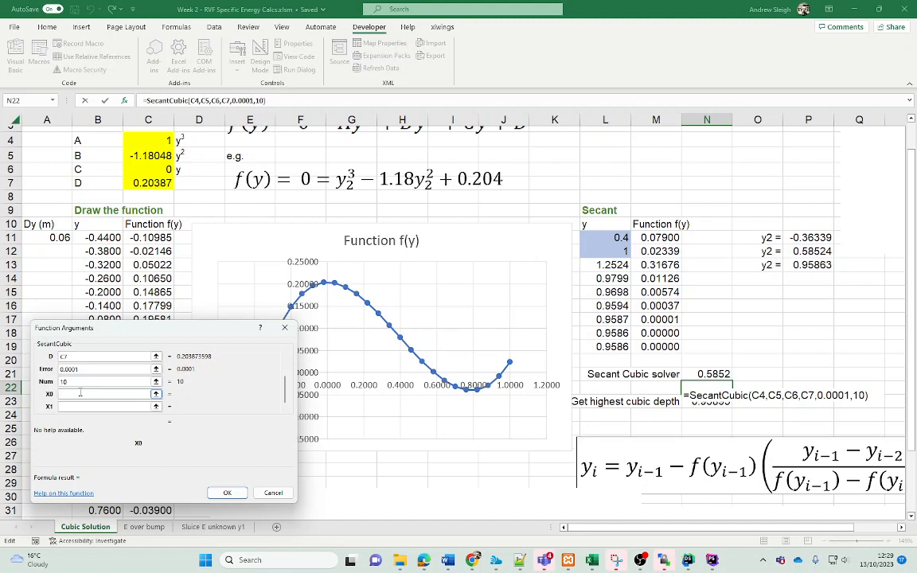
Step: Set the SecantCubic starting values X0 to 0.4 and X1 to 1.0
{"action": "type", "text": "0.4"}
{"action": "left_click", "coordinate": [81, 408]}
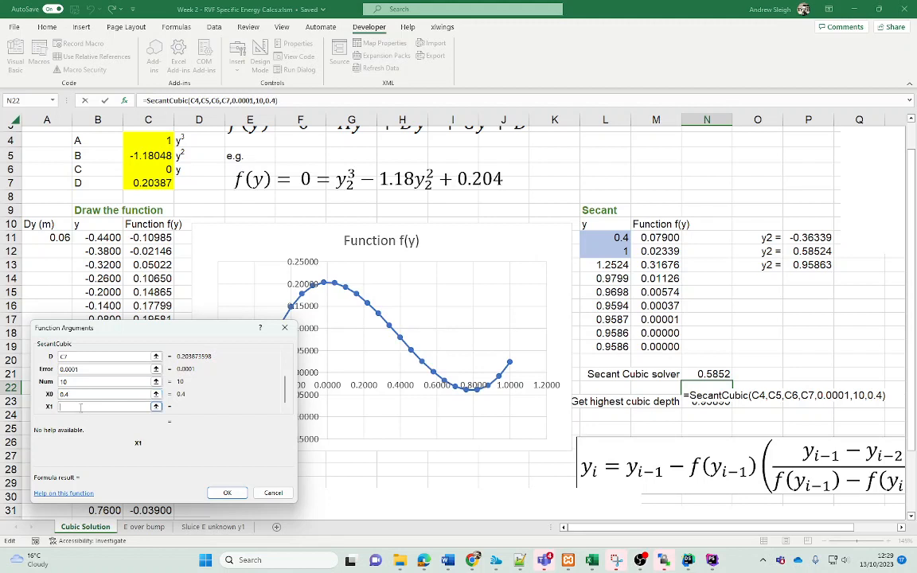
{"action": "type", "text": "1.0"}
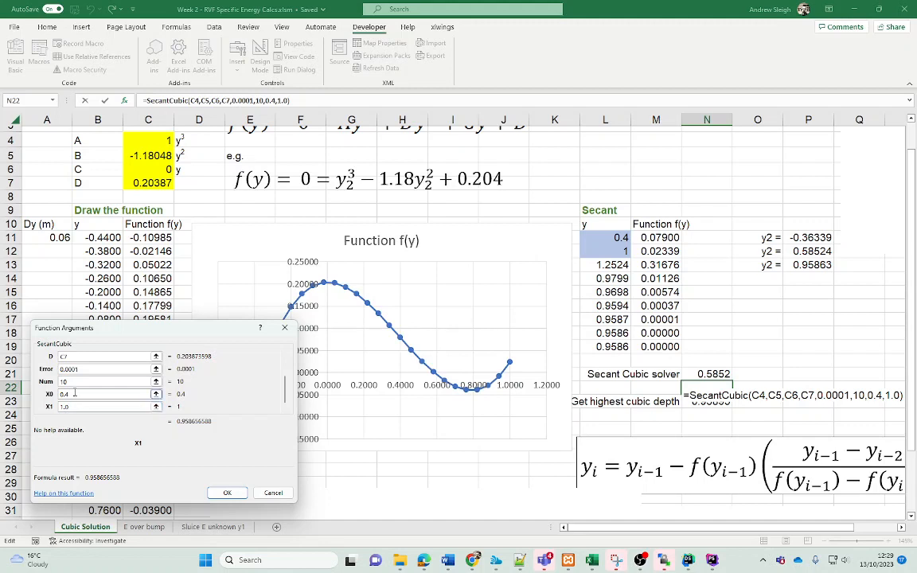
Step: Replace the X0 and X1 arguments with references to cells L10 and L12 and insert the SecantCubic formula in N22
{"action": "double_click", "coordinate": [80, 395]}
{"action": "key", "text": "BackSpace"}
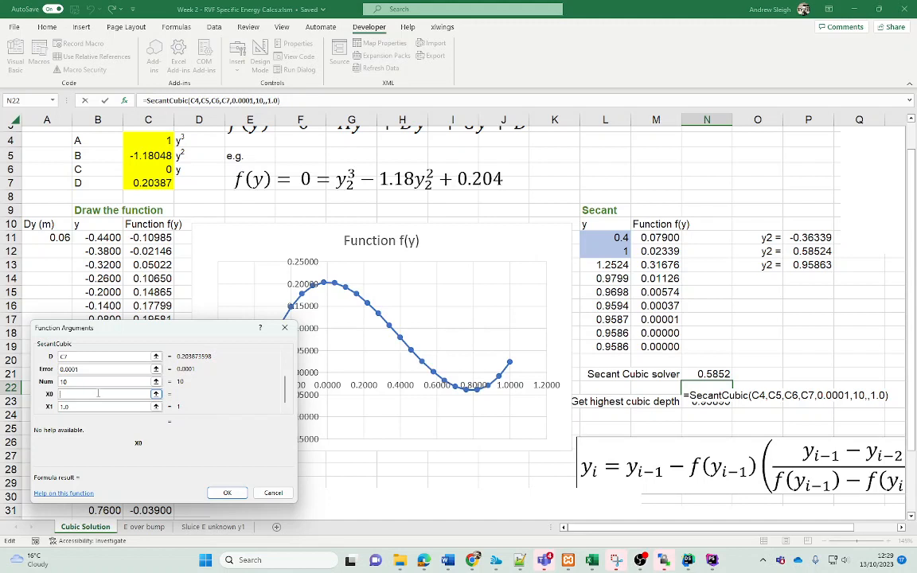
{"action": "left_click", "coordinate": [603, 224]}
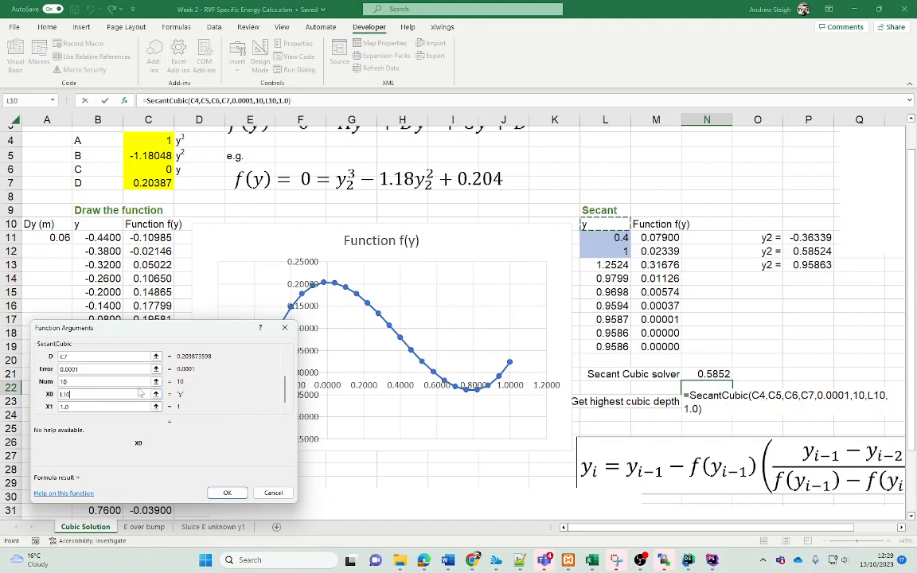
{"action": "left_click", "coordinate": [96, 408]}
{"action": "key", "text": "BackSpace"}
{"action": "key", "text": "BackSpace"}
{"action": "key", "text": "BackSpace"}
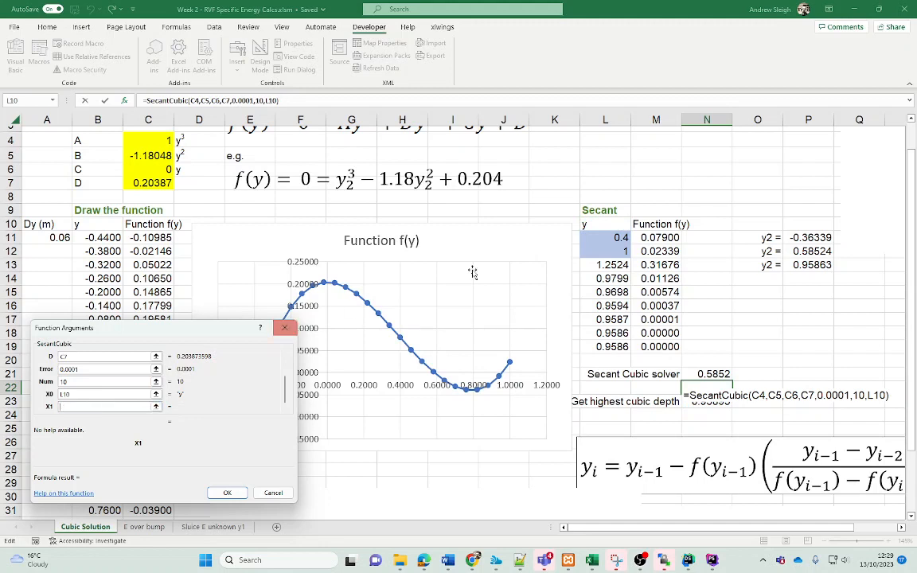
{"action": "left_click", "coordinate": [609, 253]}
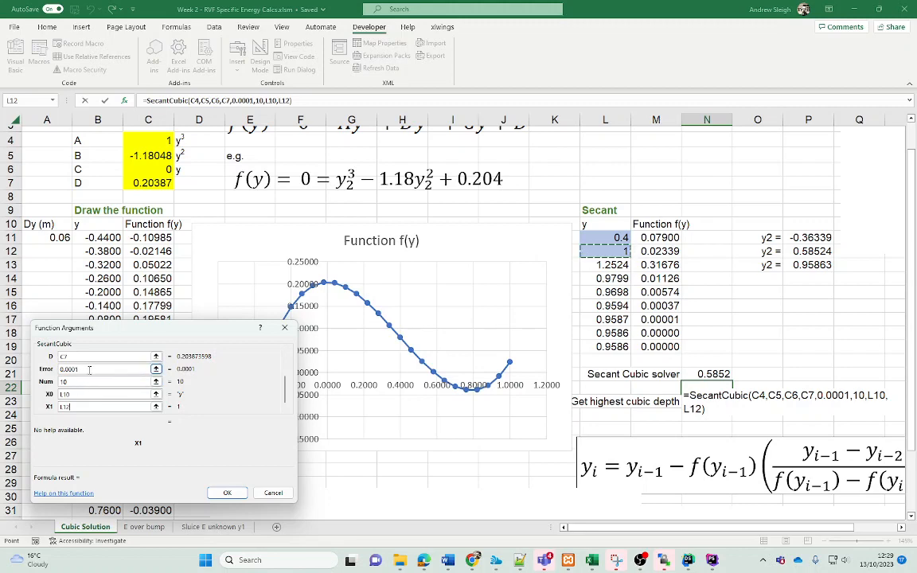
{"action": "left_click", "coordinate": [227, 493]}
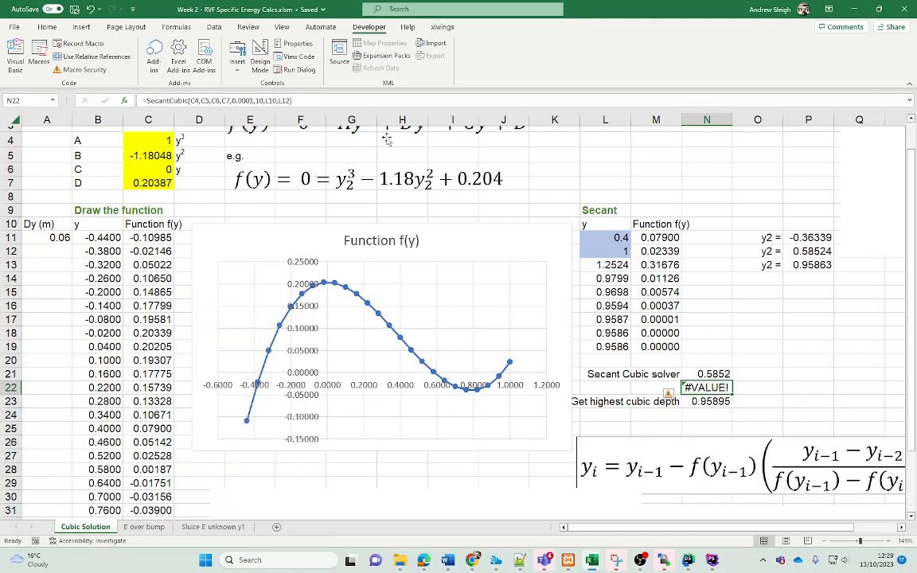
Step: Examine which cells the SecantCubic formula in N22 refers to and look at the formula in N21 for comparison
{"action": "left_click", "coordinate": [344, 104]}
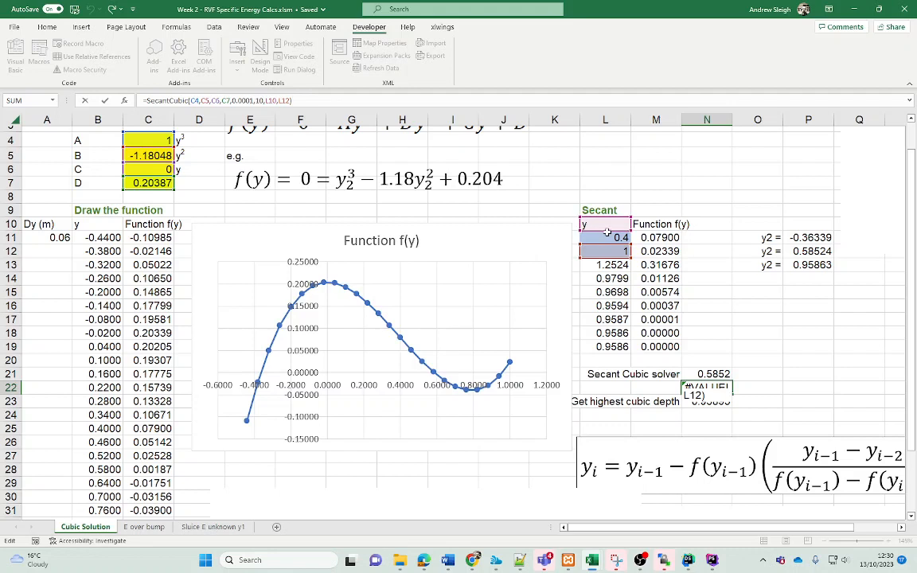
{"action": "key", "text": "Return"}
{"action": "key", "text": "Up"}
{"action": "key", "text": "Up"}
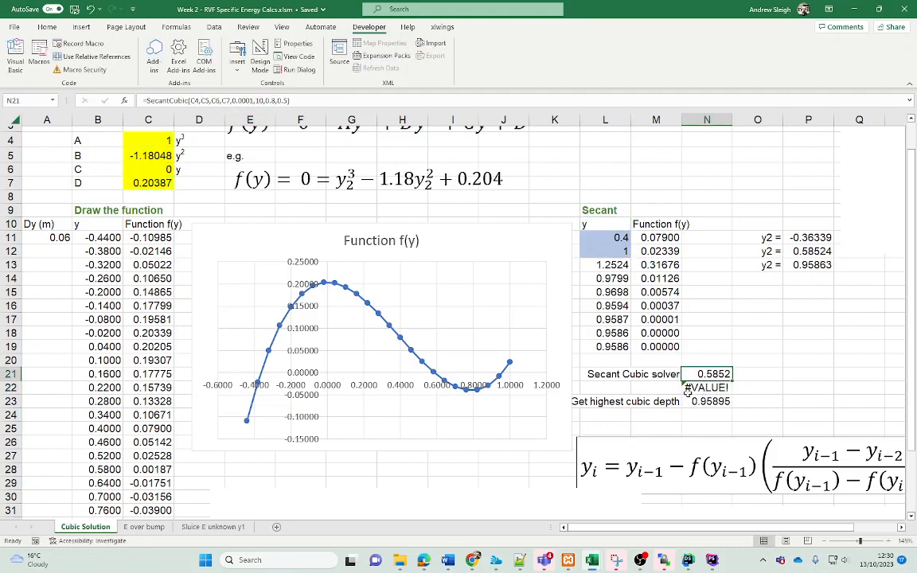
{"action": "left_click", "coordinate": [720, 309]}
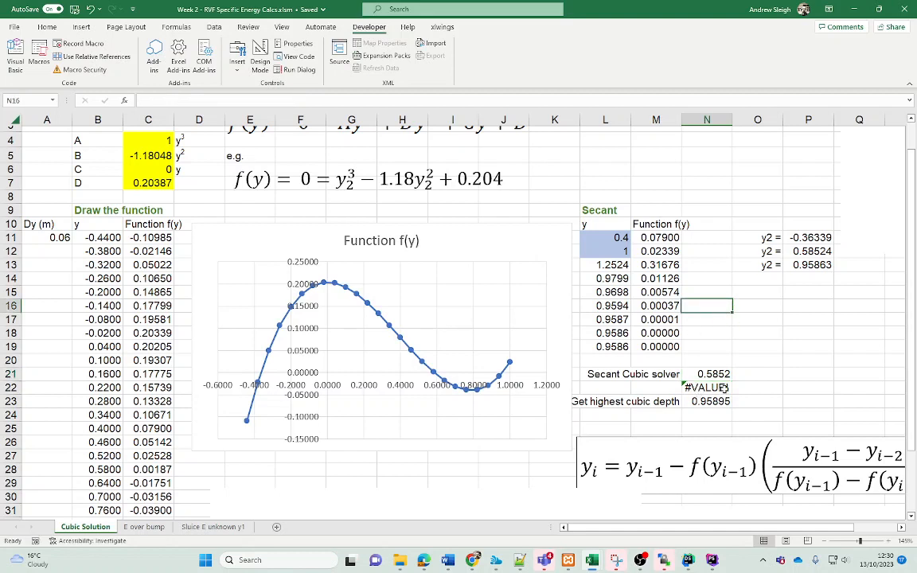
Step: Correct the X0 argument of the SecantCubic formula in N22 to refer to cell L11
{"action": "double_click", "coordinate": [723, 387]}
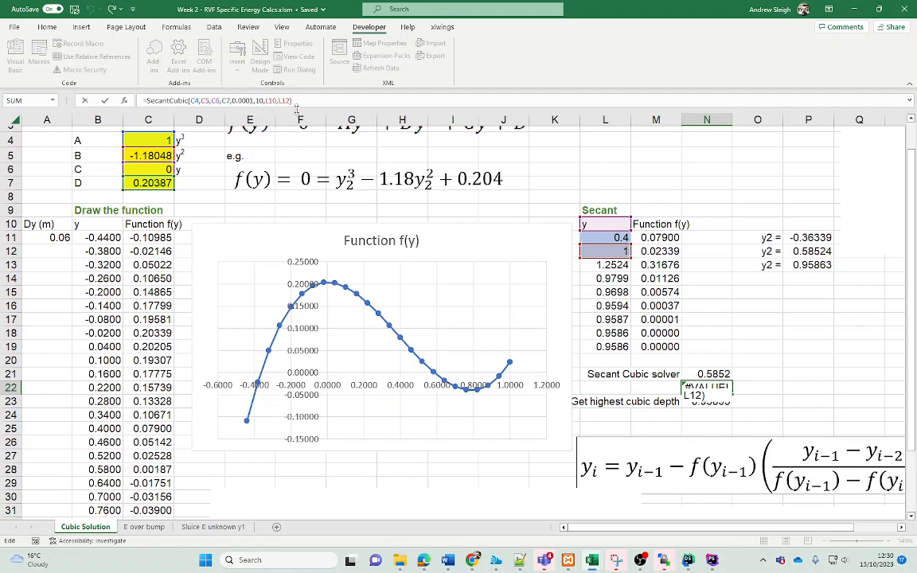
{"action": "left_click", "coordinate": [274, 101]}
{"action": "key", "text": "BackSpace"}
{"action": "key", "text": "BackSpace"}
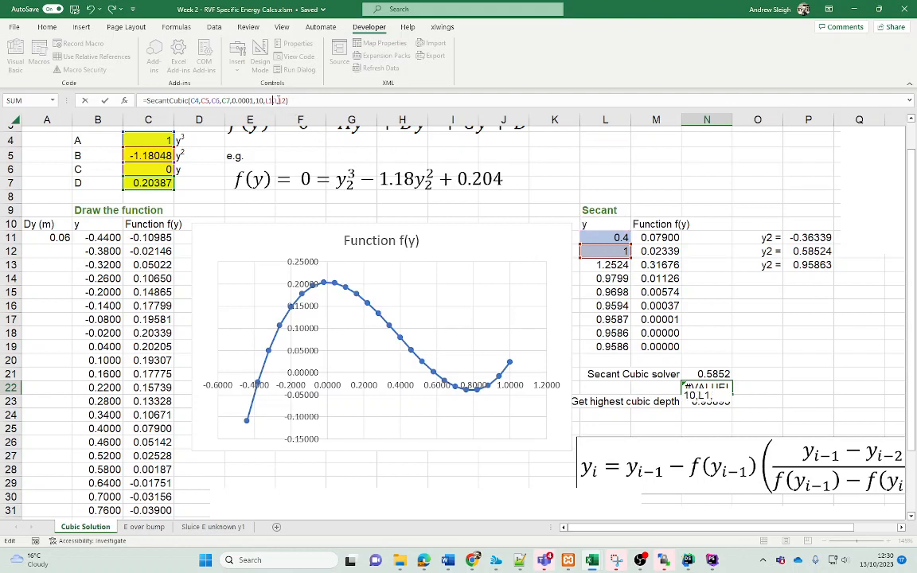
{"action": "type", "text": "1,"}
{"action": "key", "text": "Return"}
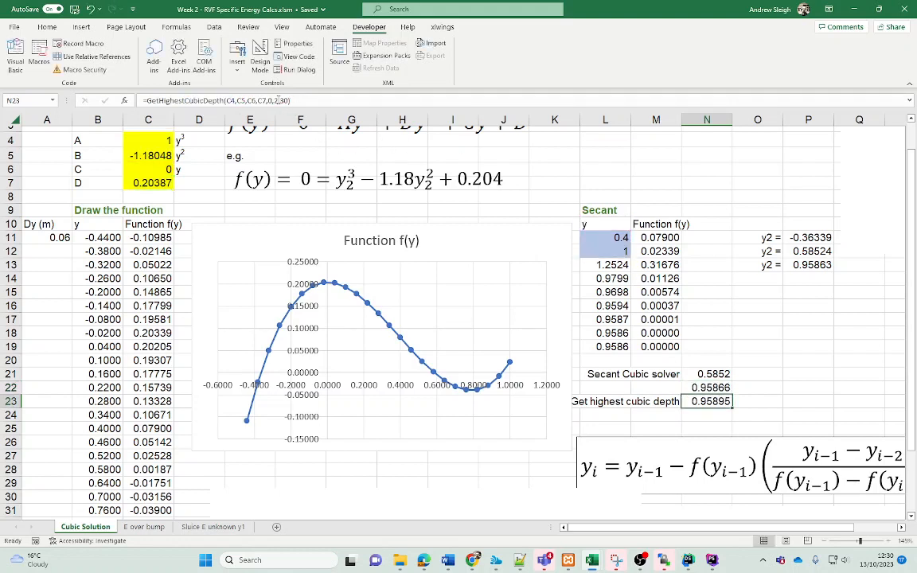
{"action": "key", "text": "Up"}
{"action": "key", "text": "Up"}
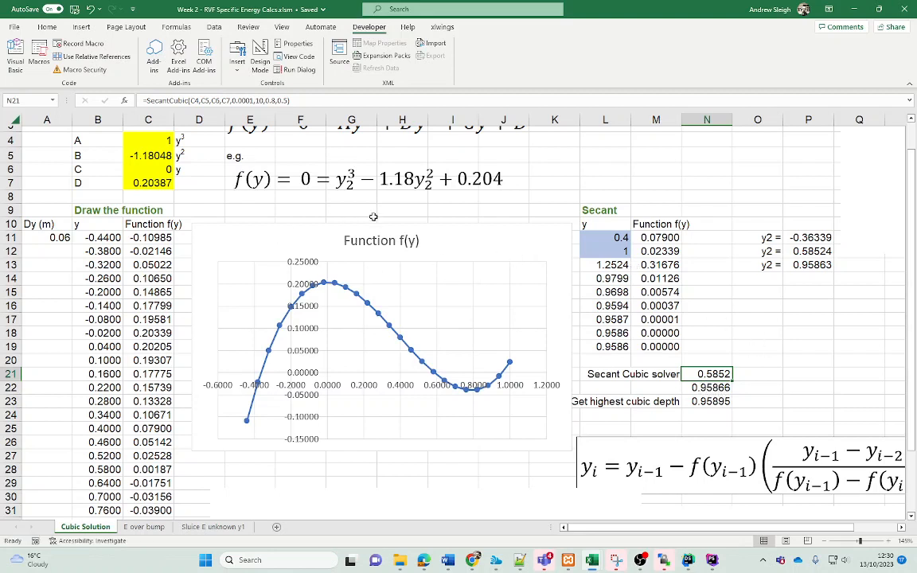
Step: Set the first secant starting value in L11 to -0.4
{"action": "left_click", "coordinate": [596, 230]}
{"action": "left_click", "coordinate": [600, 239]}
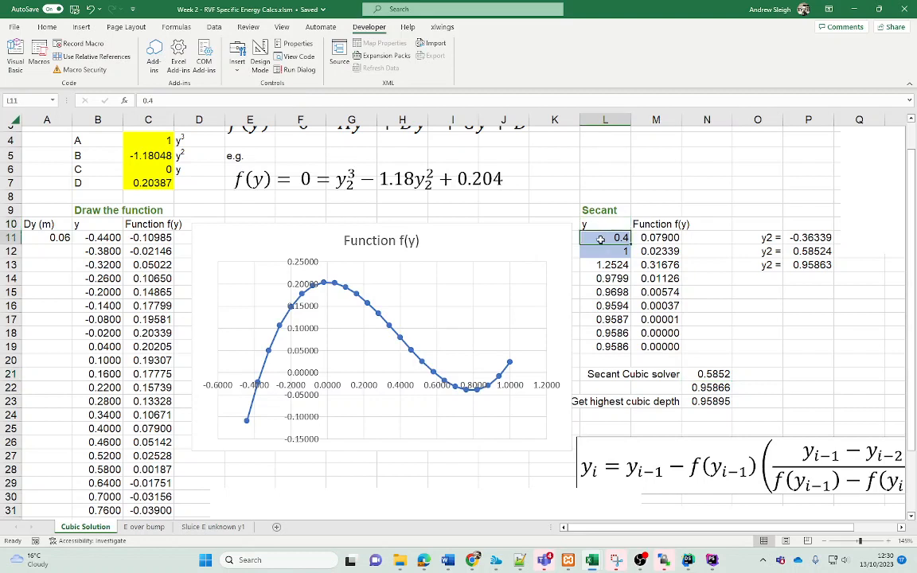
{"action": "type", "text": "="}
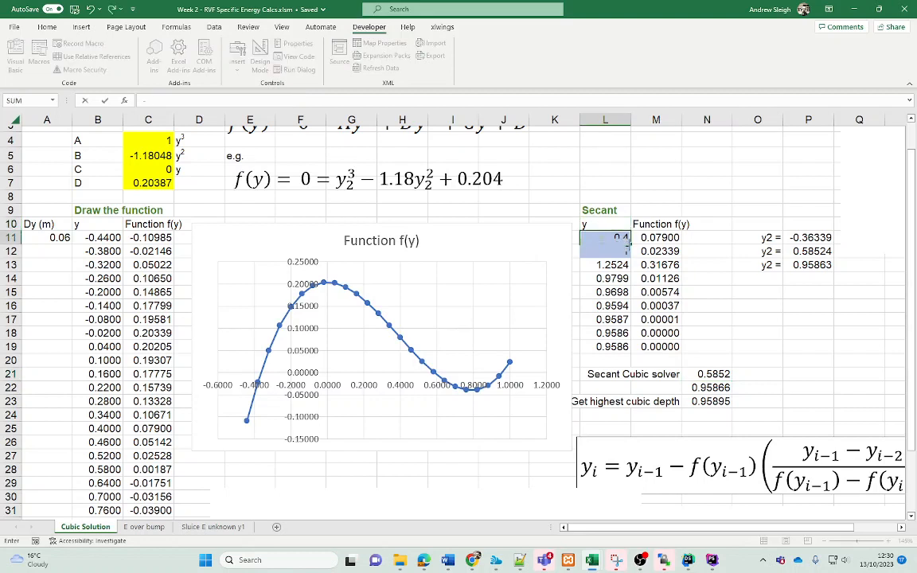
{"action": "type", "text": "4"}
{"action": "key", "text": "Return"}
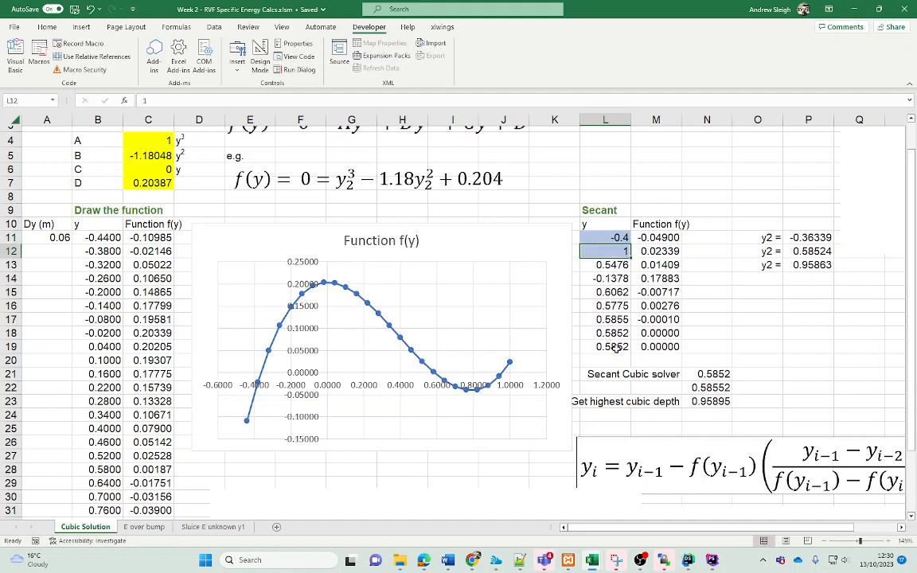
Step: Compare N22 with the last secant iteration in L19 and set the Error argument of the N22 formula to 0.00001
{"action": "left_click", "coordinate": [710, 387]}
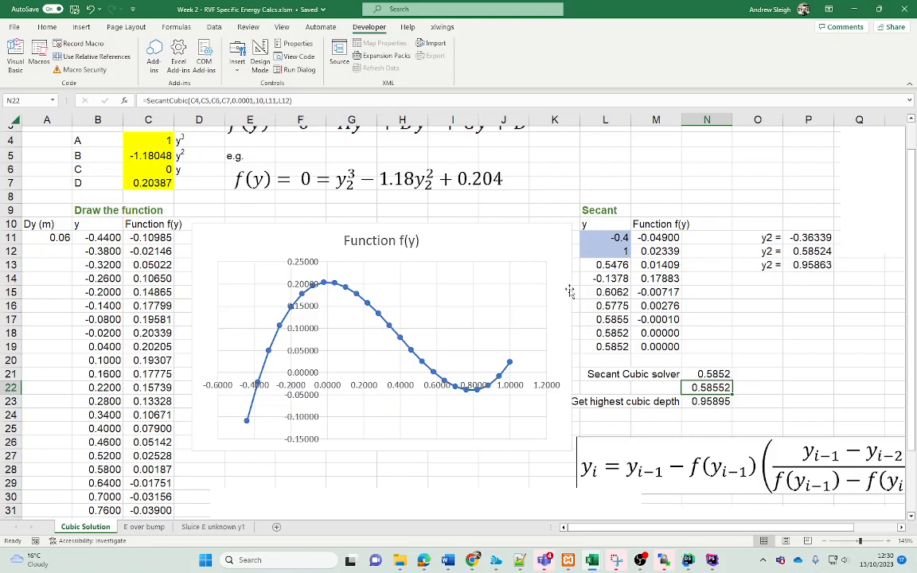
{"action": "left_click", "coordinate": [614, 350]}
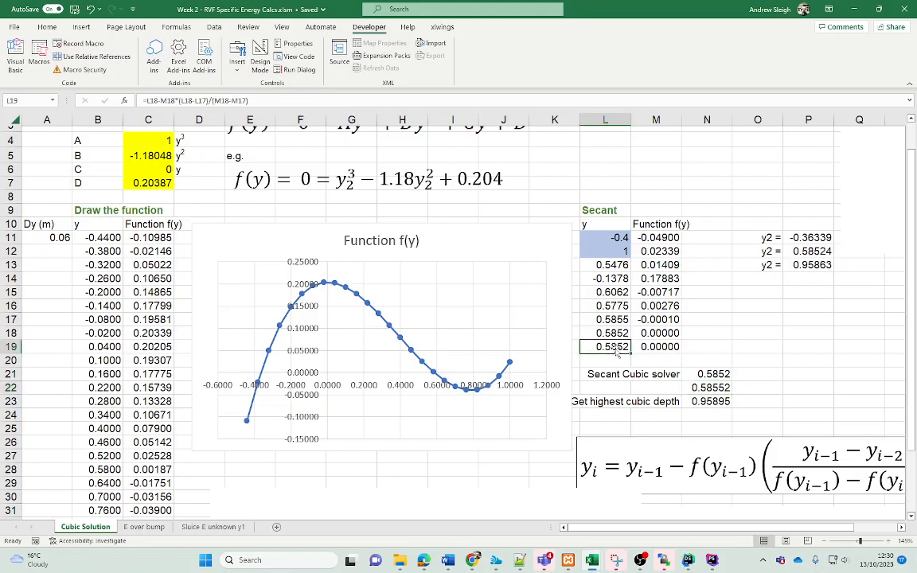
{"action": "left_click", "coordinate": [716, 390]}
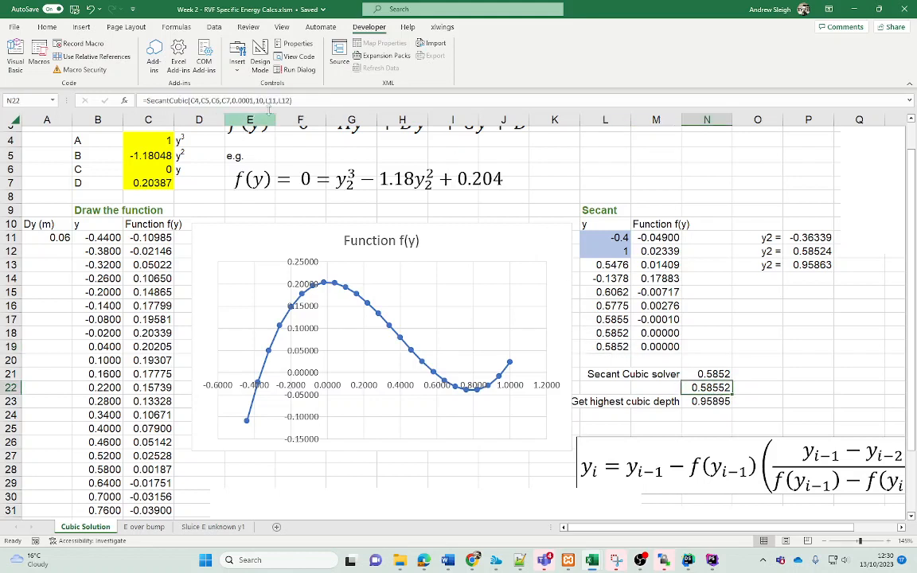
{"action": "left_click", "coordinate": [253, 101]}
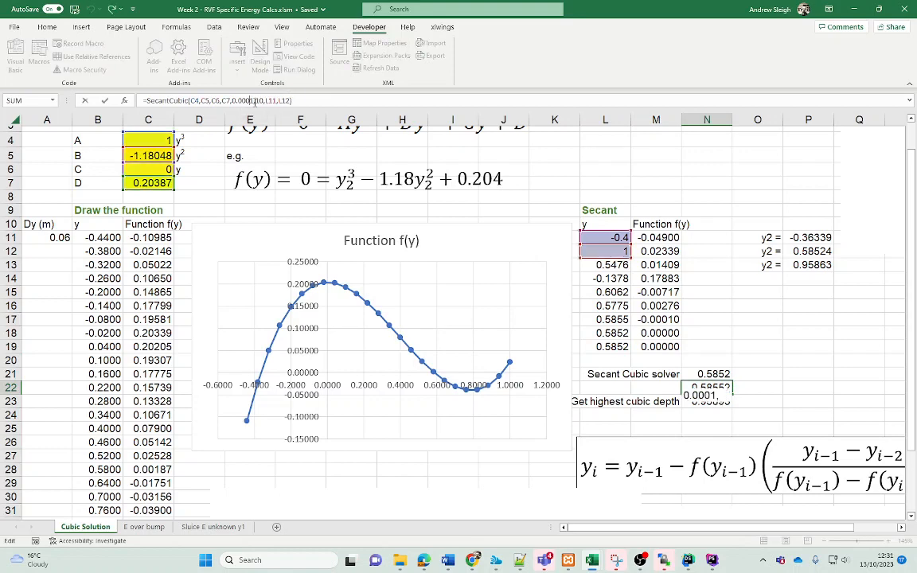
{"action": "type", "text": "0"}
{"action": "key", "text": "Return"}
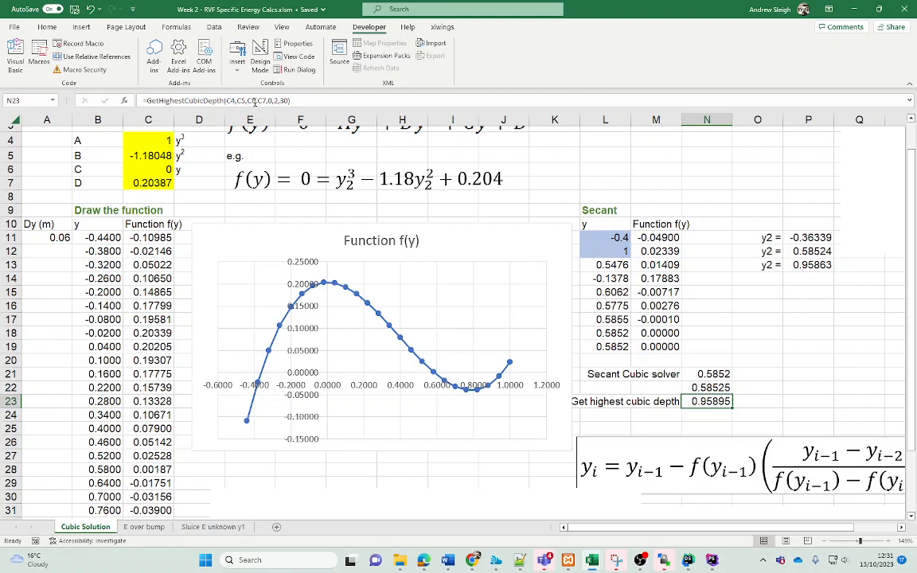
Step: Compare the SecantCubic results in N21 and N22 with the final secant iterations in columns L and M
{"action": "left_click", "coordinate": [707, 374]}
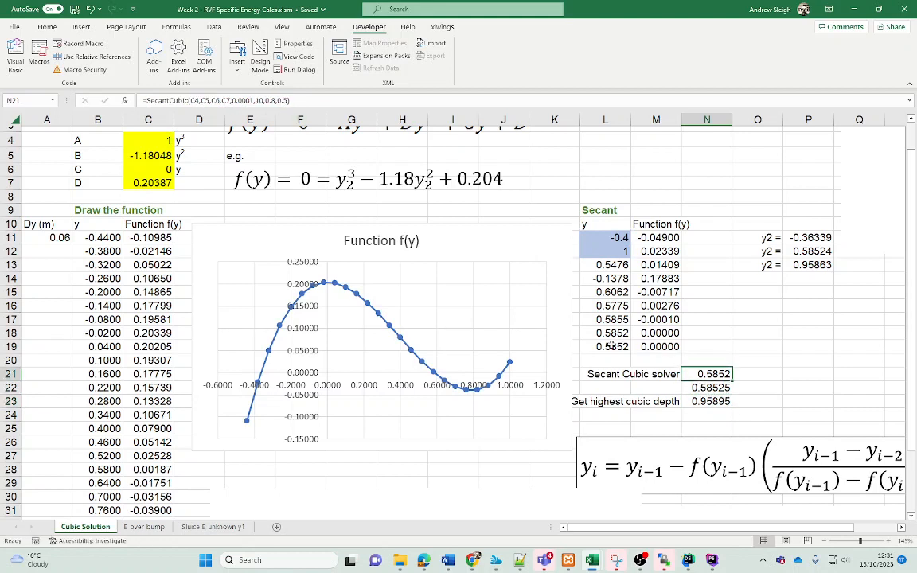
{"action": "left_click_drag", "start_coordinate": [601, 333], "coordinate": [647, 341]}
{"action": "left_click", "coordinate": [728, 387]}
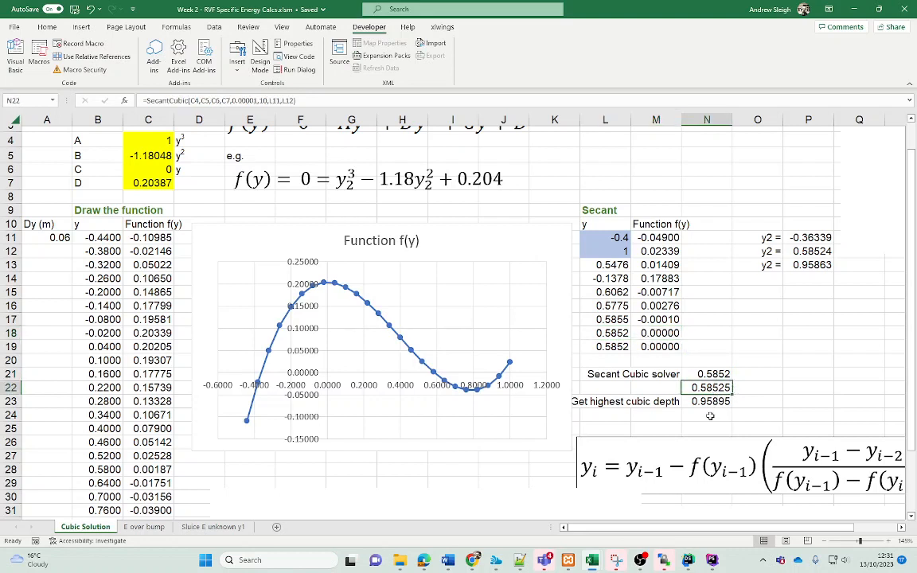
{"action": "left_click", "coordinate": [710, 416]}
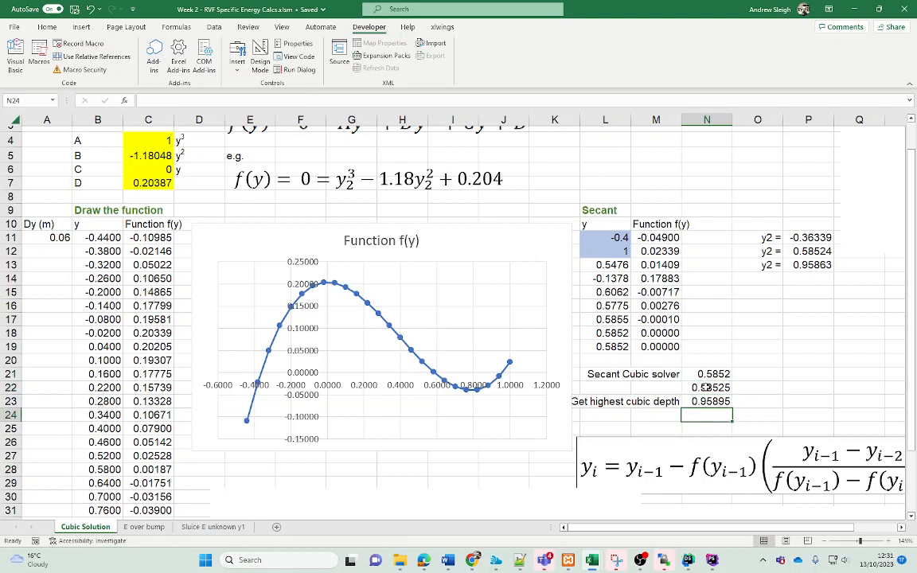
{"action": "left_click", "coordinate": [707, 375]}
{"action": "left_click", "coordinate": [708, 388]}
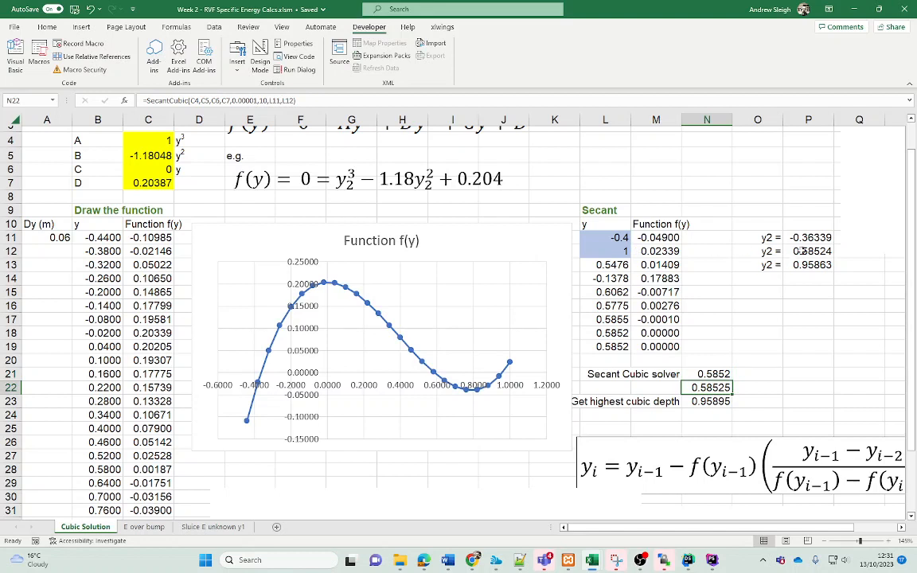
Step: Set the secant starting values to 0.4 in L11 and 0.5 in L12
{"action": "left_click", "coordinate": [609, 226]}
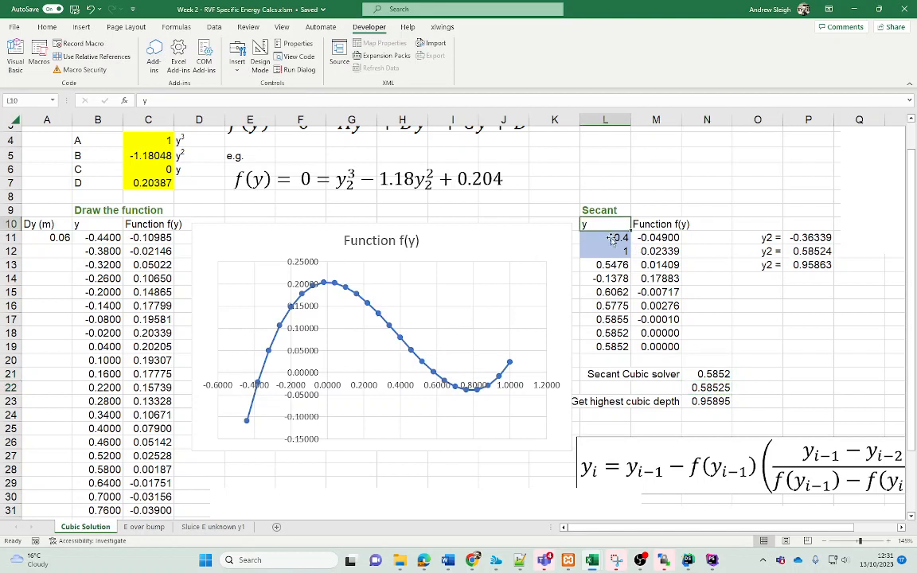
{"action": "left_click", "coordinate": [611, 240]}
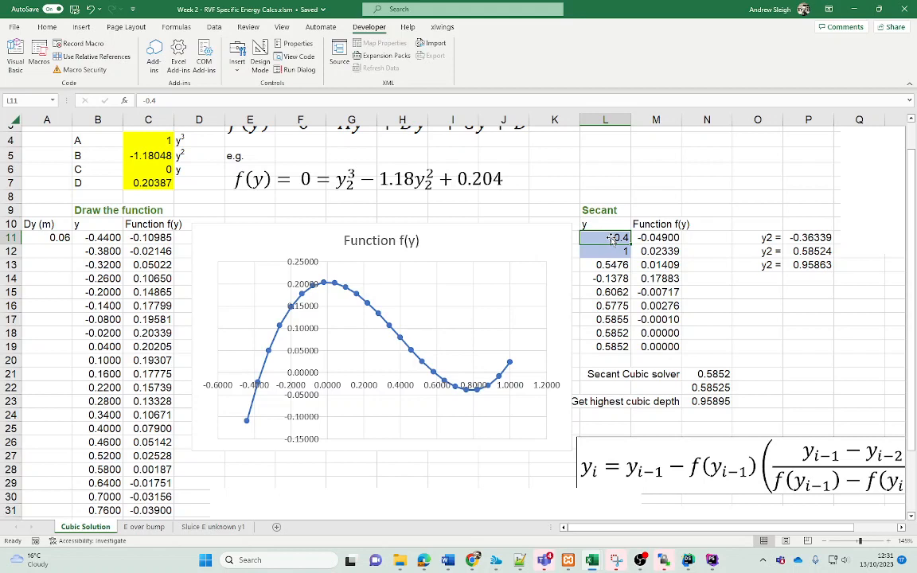
{"action": "type", "text": "0.4"}
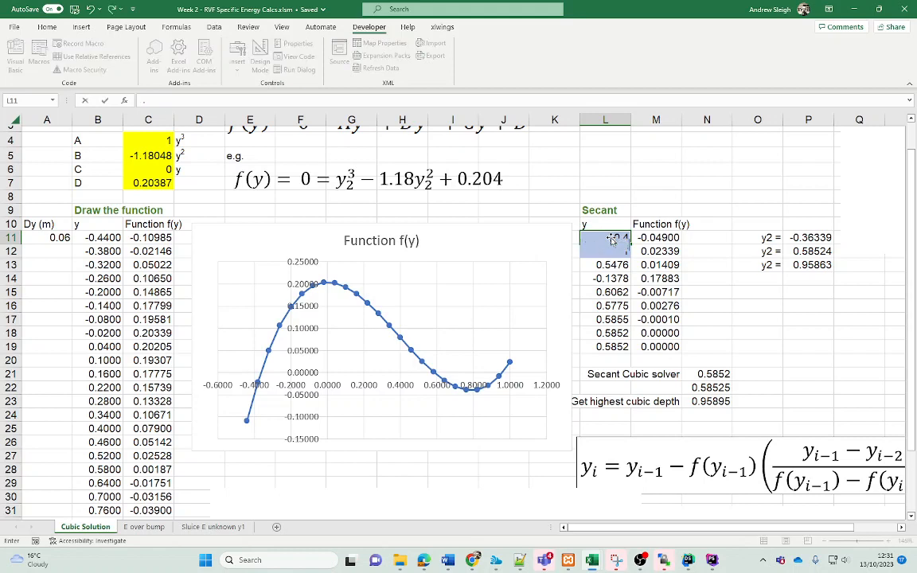
{"action": "key", "text": "Return"}
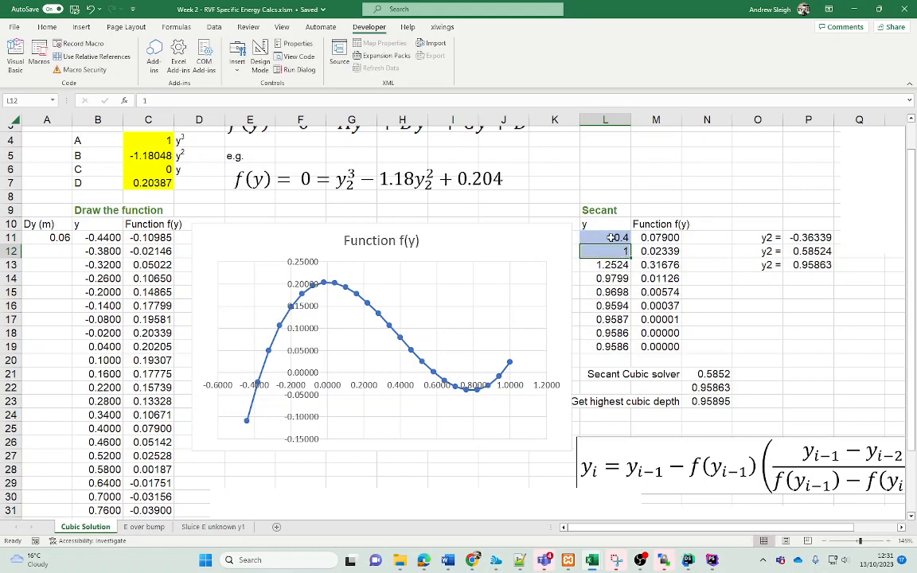
{"action": "type", "text": "0.5"}
{"action": "key", "text": "Return"}
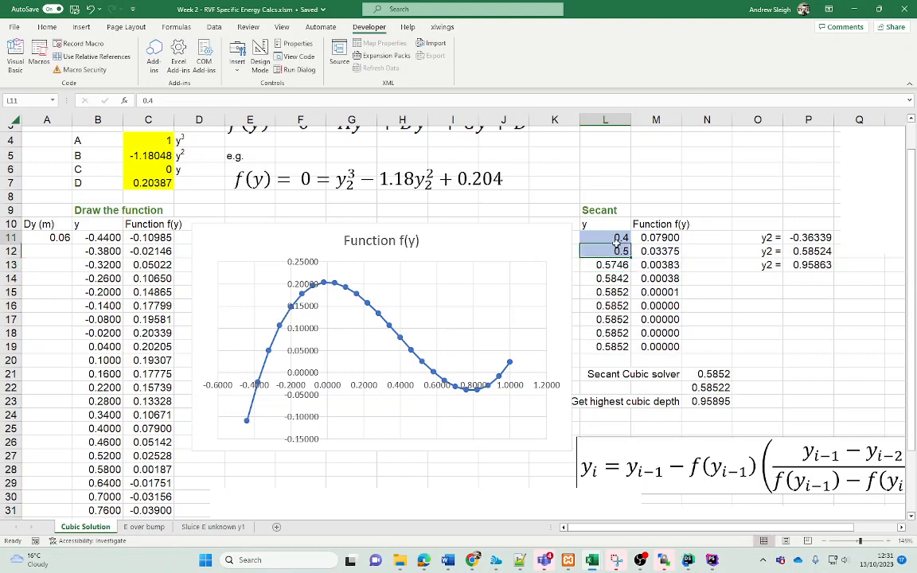
Step: Set the secant starting values to 0.5 in L11 and 1 in L12, and inspect the iterations in column L
{"action": "left_click_drag", "start_coordinate": [617, 238], "coordinate": [615, 250]}
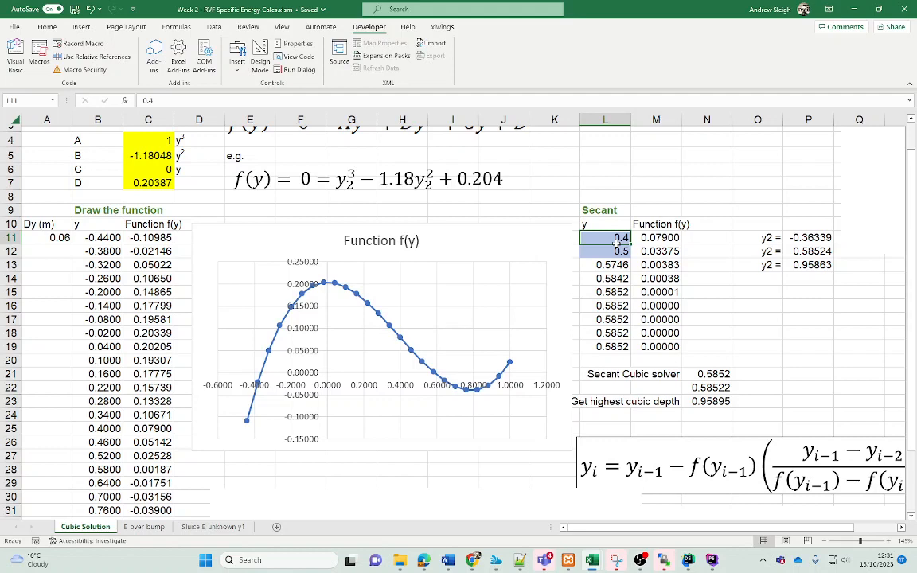
{"action": "type", "text": ".5"}
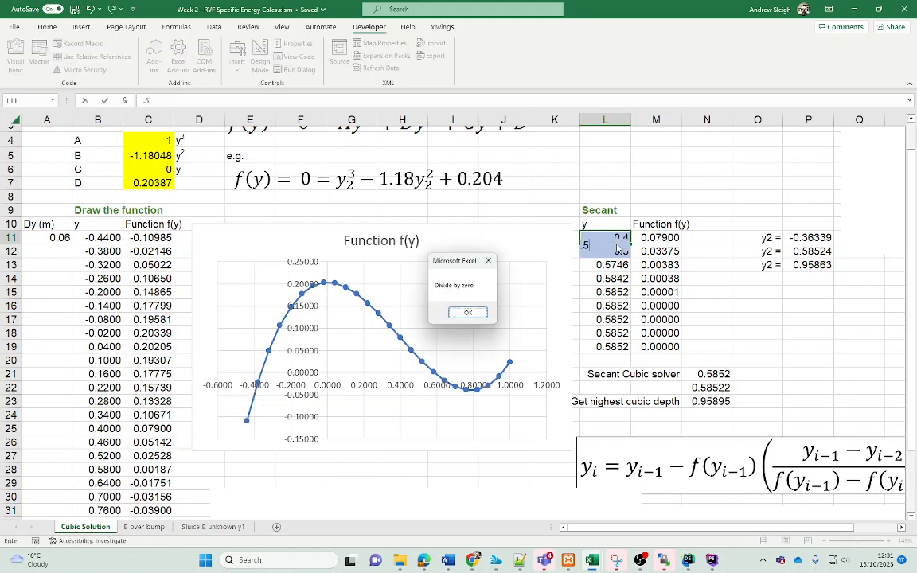
{"action": "key", "text": "Return"}
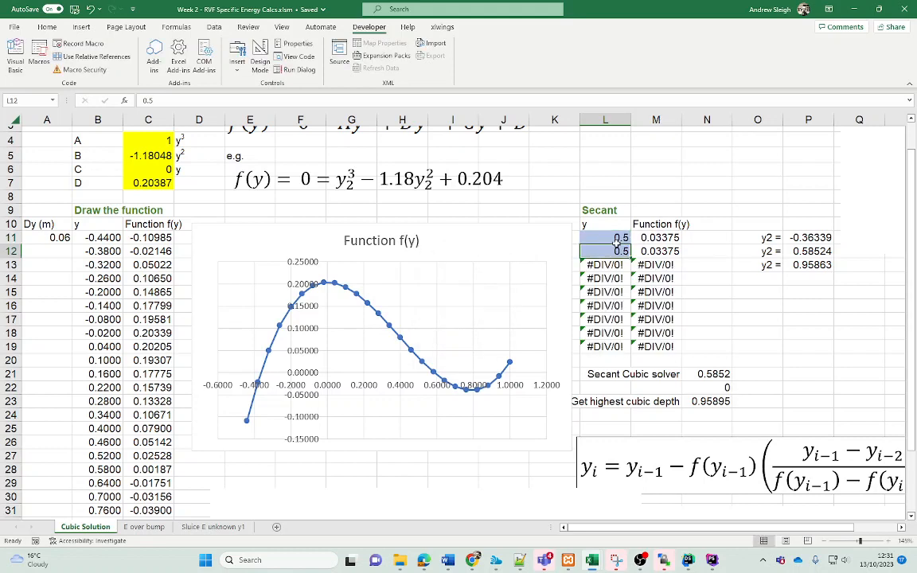
{"action": "type", "text": "1"}
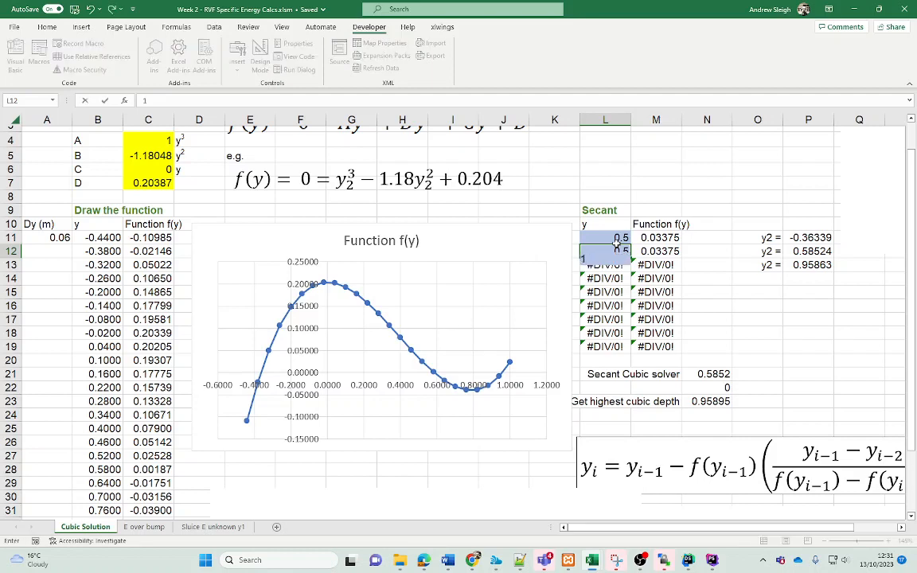
{"action": "key", "text": "Return"}
{"action": "key", "text": "Down"}
{"action": "key", "text": "Down"}
{"action": "key", "text": "Down"}
{"action": "key", "text": "Down"}
{"action": "key", "text": "Down"}
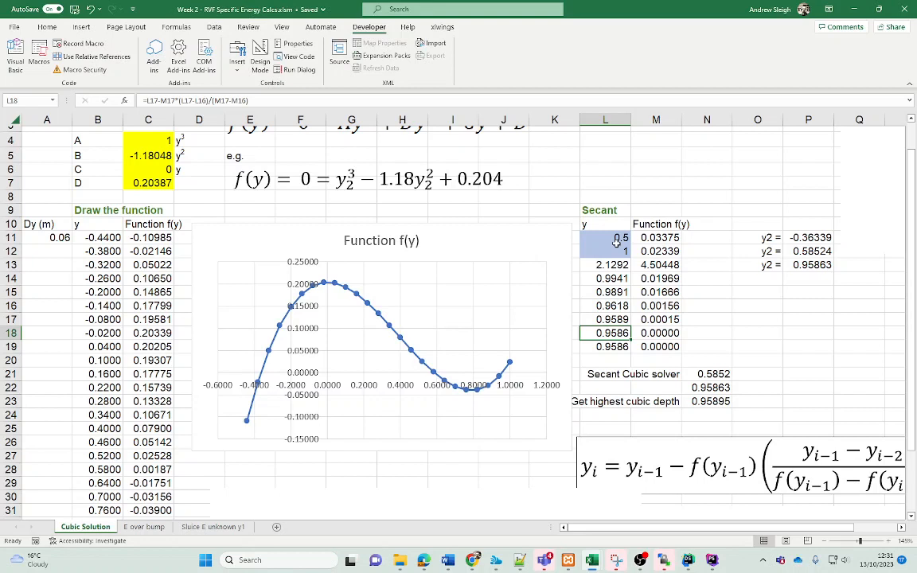
Step: Insert the user-defined GetHighestCubicDepth function into N24 below the existing highest cubic depth result
{"action": "left_click", "coordinate": [713, 405]}
{"action": "left_click", "coordinate": [613, 404]}
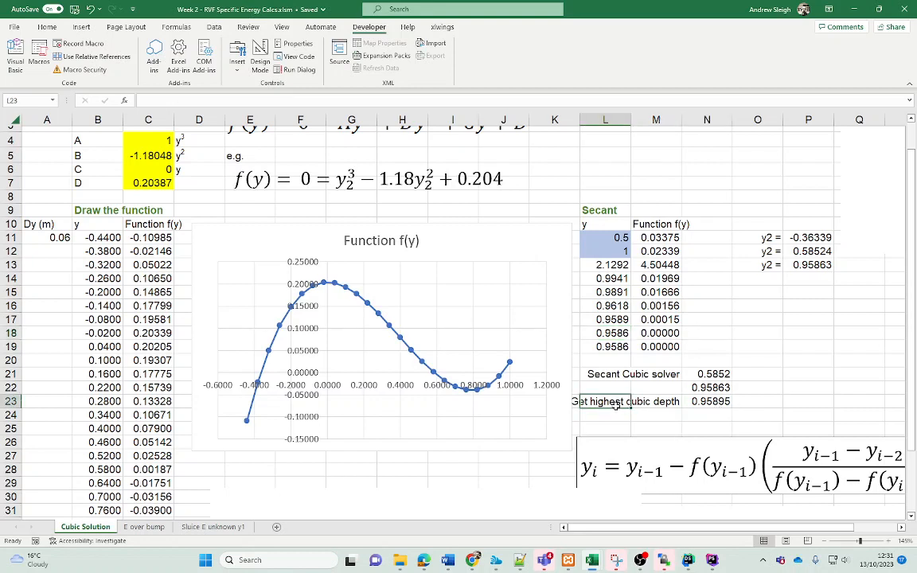
{"action": "left_click", "coordinate": [701, 402]}
{"action": "left_click", "coordinate": [693, 417]}
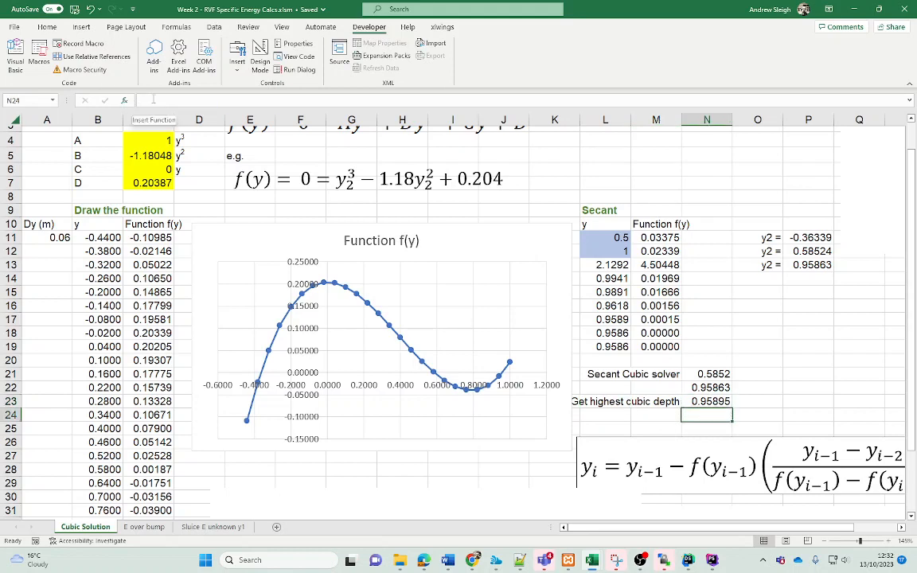
{"action": "left_click", "coordinate": [124, 100]}
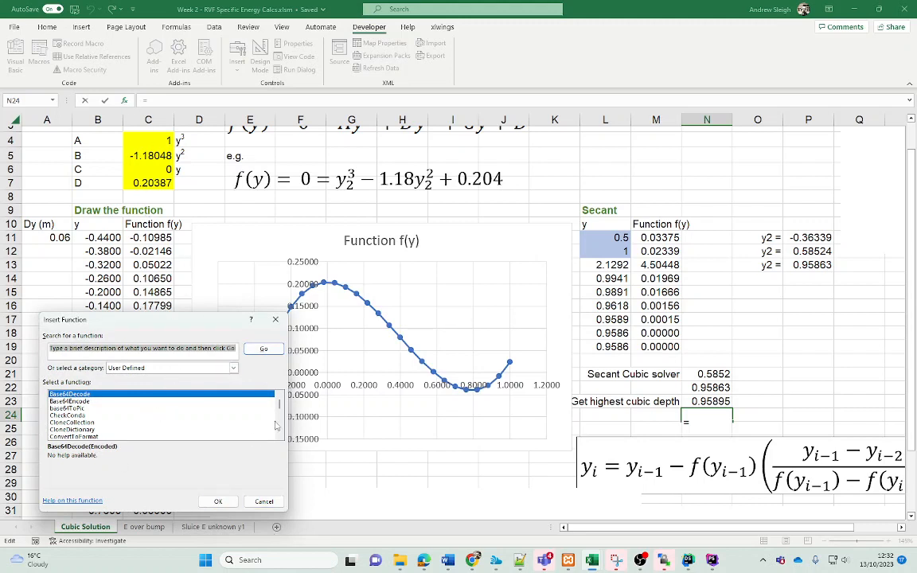
{"action": "left_click_drag", "start_coordinate": [280, 410], "coordinate": [279, 419]}
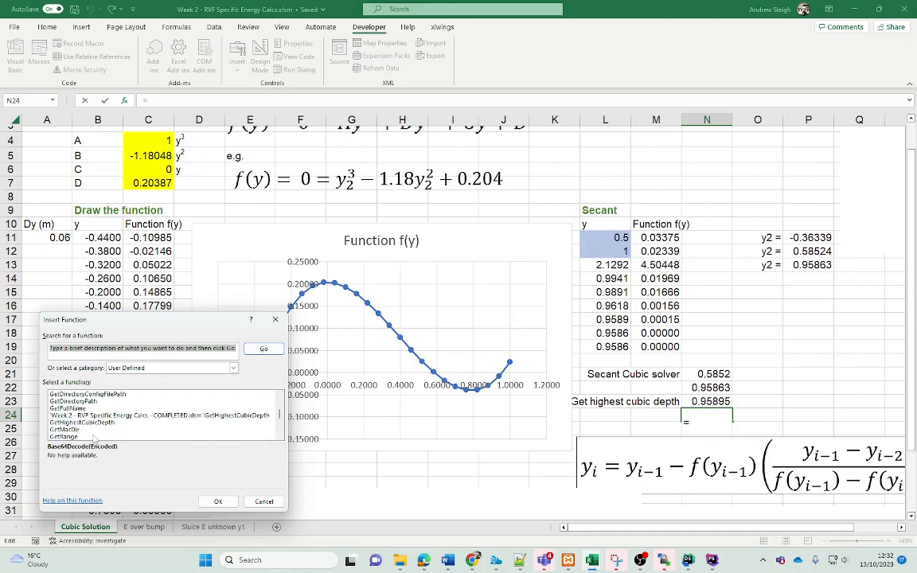
{"action": "scroll", "coordinate": [83, 426], "scroll_direction": "down", "scroll_amount": 1}
{"action": "left_click", "coordinate": [80, 422]}
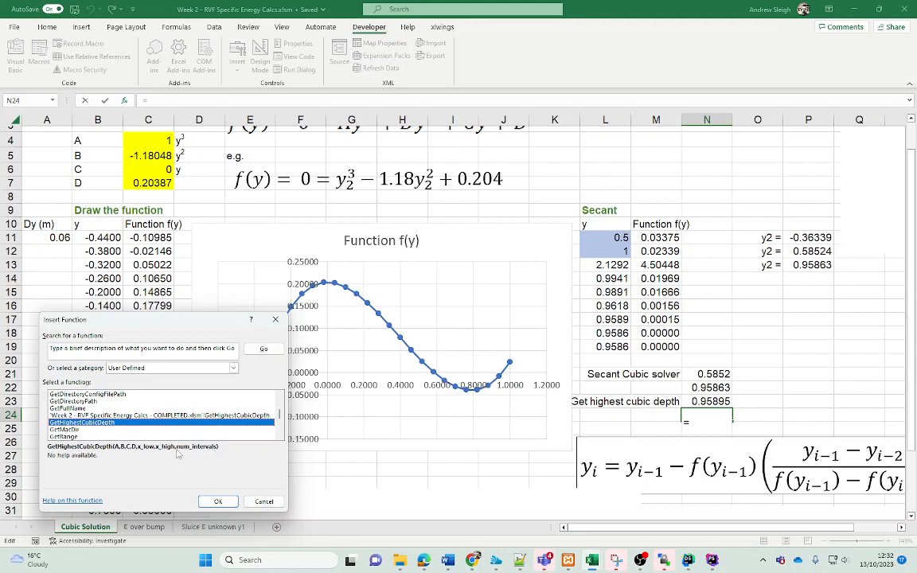
{"action": "left_click", "coordinate": [217, 501]}
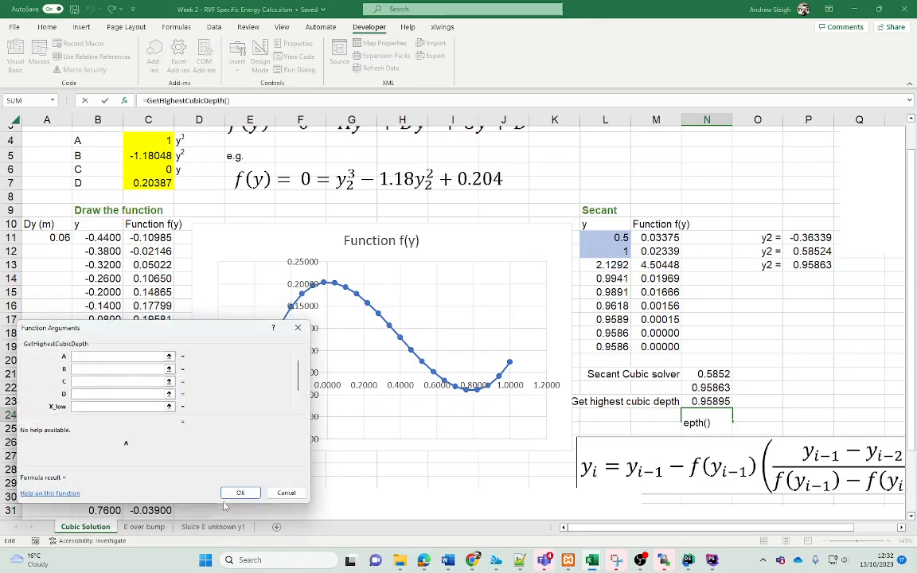
Step: Set the function's coefficient arguments to C4 for A, C5 for B, C6 for C and C6 for D
{"action": "left_click", "coordinate": [131, 128]}
{"action": "left_click", "coordinate": [105, 367]}
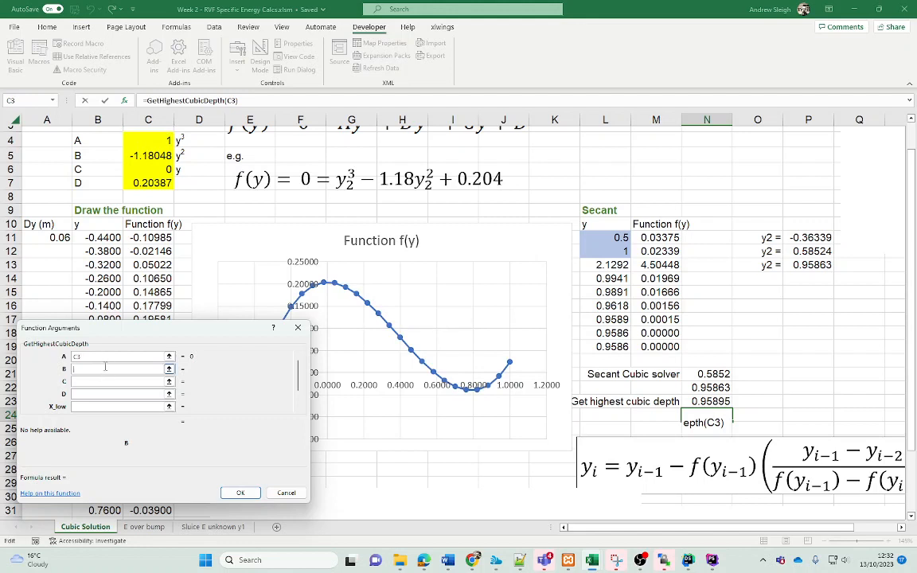
{"action": "left_click", "coordinate": [137, 151]}
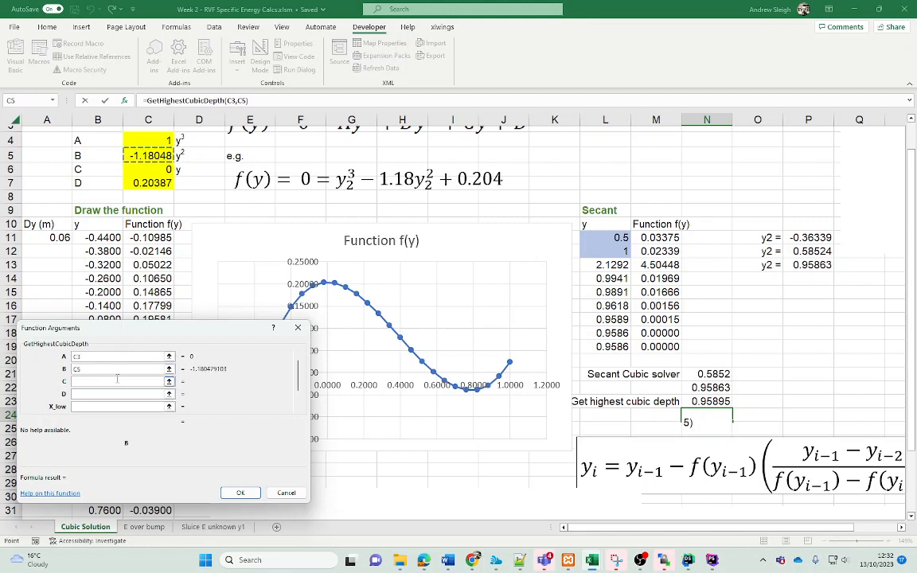
{"action": "left_click", "coordinate": [96, 359]}
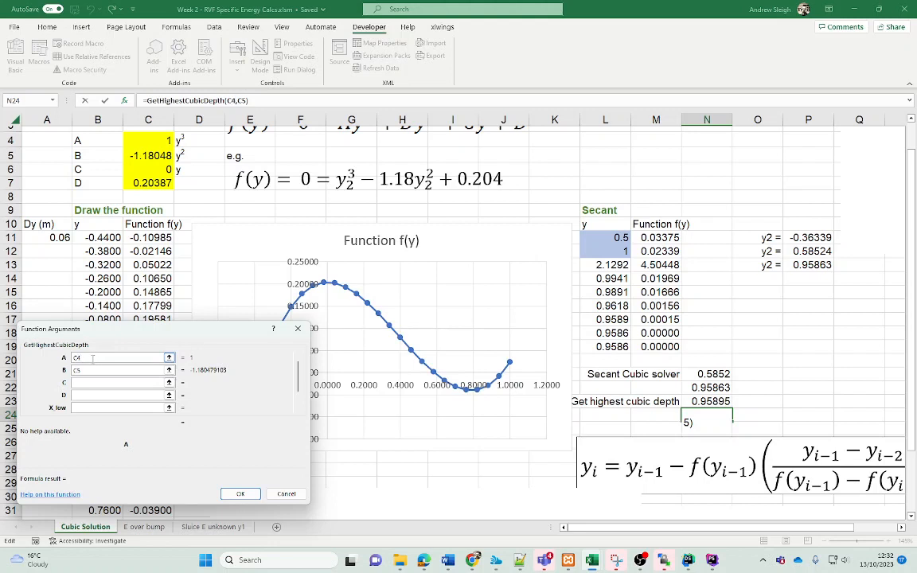
{"action": "left_click", "coordinate": [101, 382]}
{"action": "left_click", "coordinate": [150, 168]}
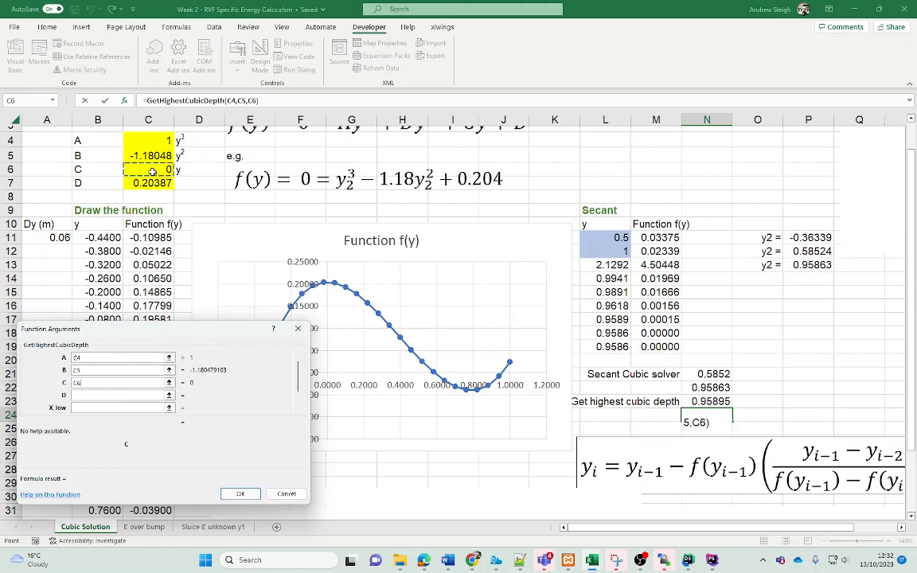
{"action": "key", "text": "Tab"}
{"action": "left_click", "coordinate": [140, 169]}
Step: Set the search range of GetHighestCubicDepth to X_low 0 and X_high 10
{"action": "left_click", "coordinate": [114, 408]}
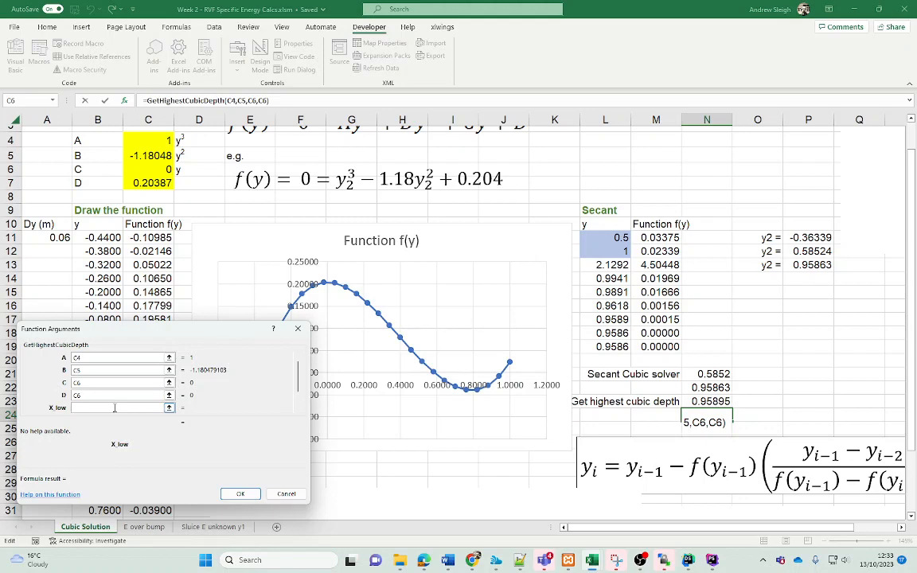
{"action": "left_click_drag", "start_coordinate": [190, 332], "coordinate": [218, 134]}
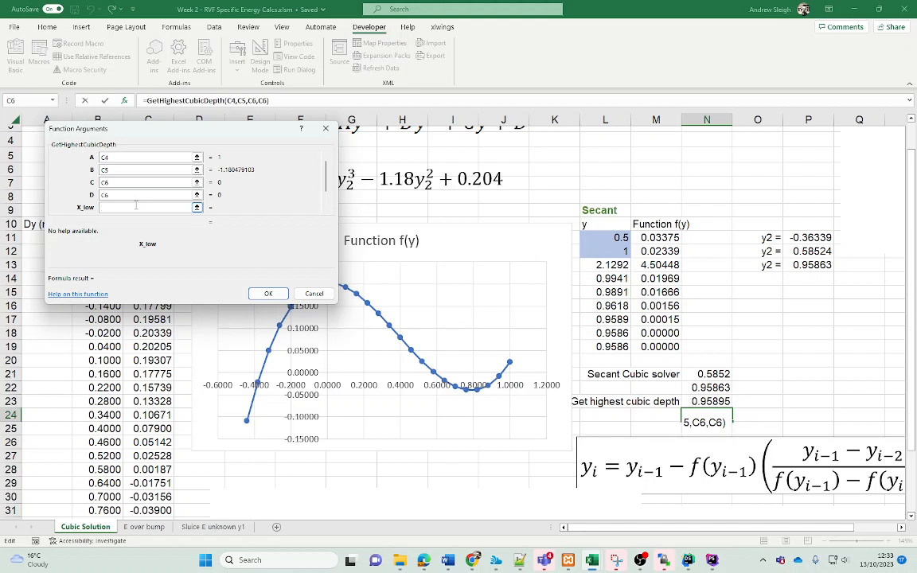
{"action": "type", "text": "0"}
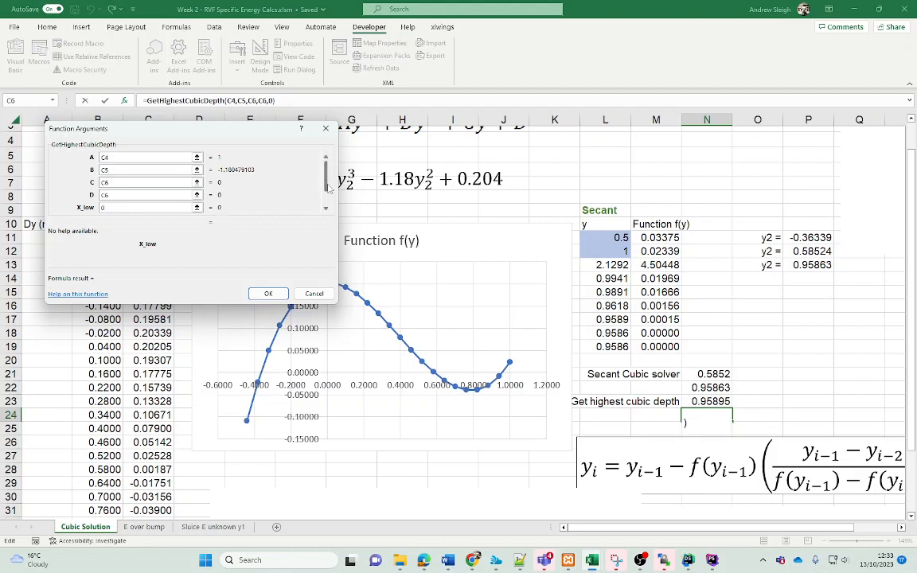
{"action": "scroll", "coordinate": [326, 187], "scroll_direction": "down", "scroll_amount": 2}
{"action": "left_click", "coordinate": [144, 208]}
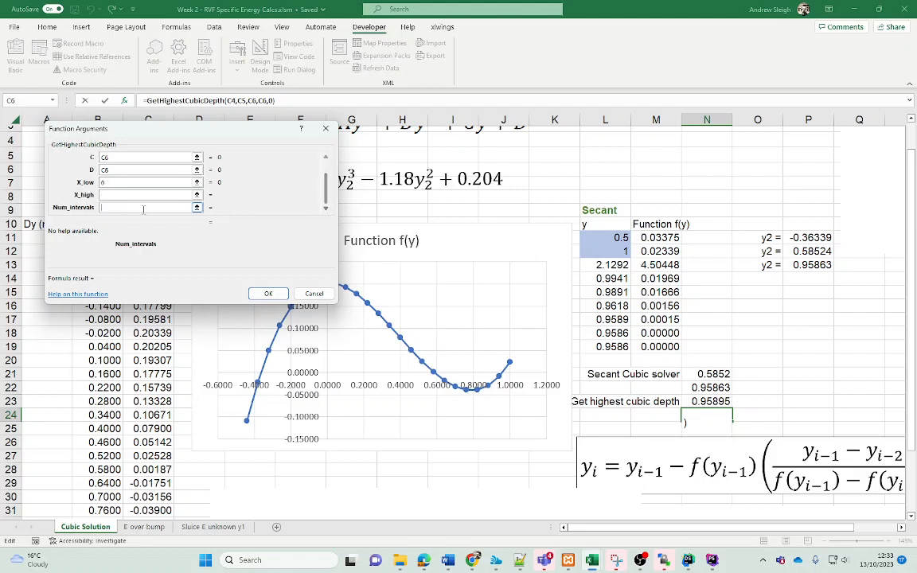
{"action": "left_click", "coordinate": [121, 195]}
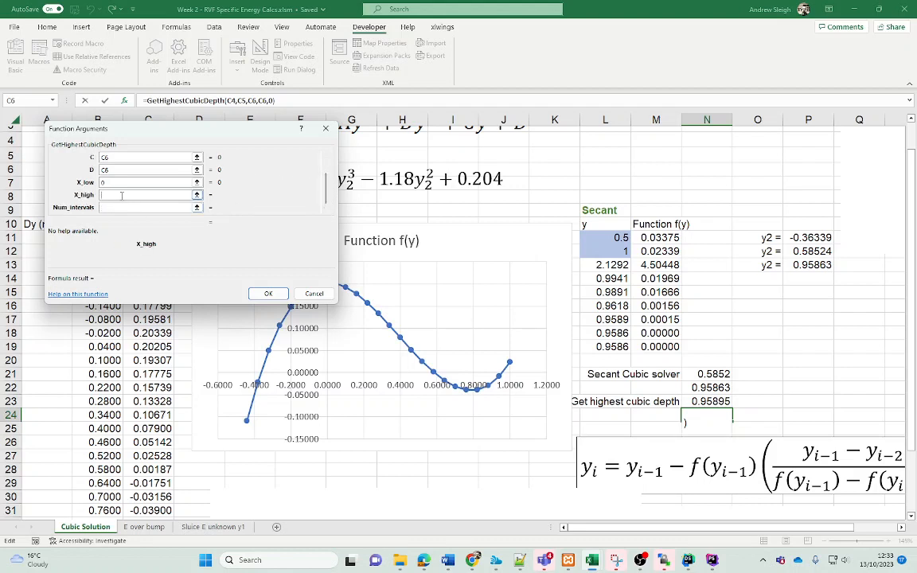
{"action": "type", "text": "10"}
Step: Set Num_intervals to 20 and complete the GetHighestCubicDepth formula in N24
{"action": "left_click", "coordinate": [126, 208]}
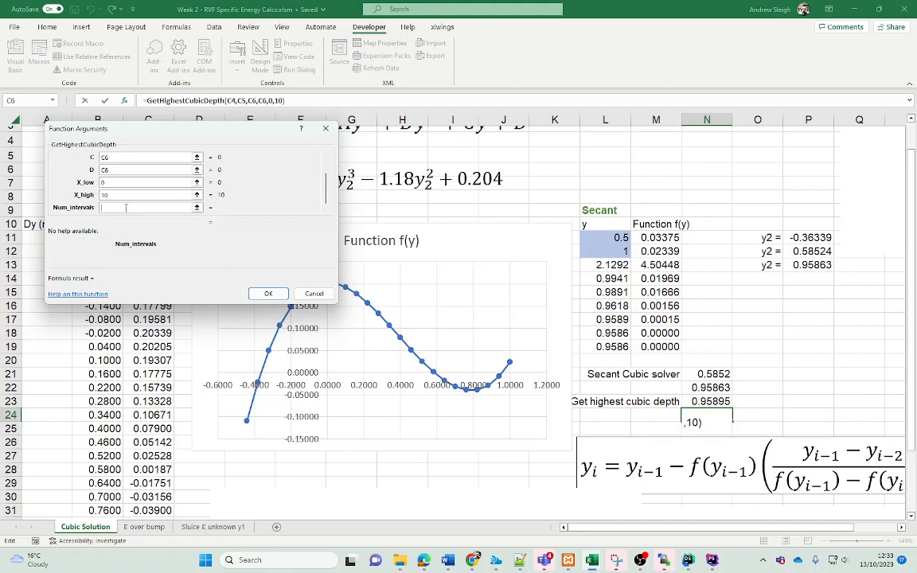
{"action": "type", "text": "10"}
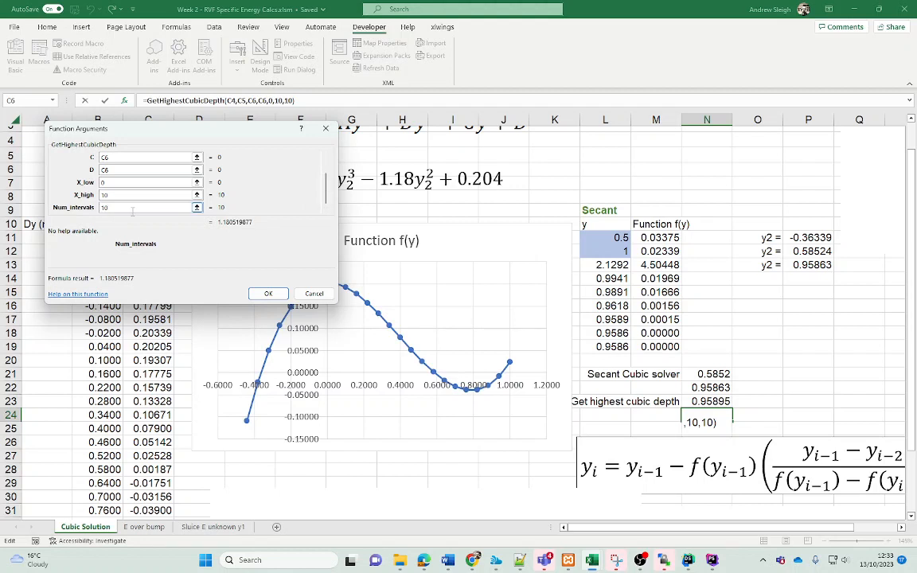
{"action": "key", "text": "BackSpace"}
{"action": "key", "text": "BackSpace"}
{"action": "type", "text": "20"}
{"action": "left_click", "coordinate": [268, 293]}
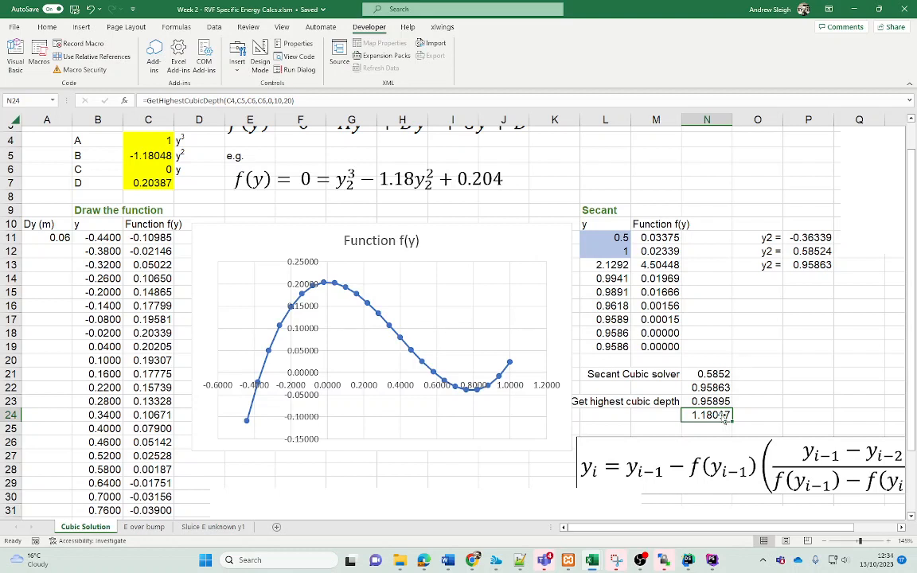
Step: Correct the D coefficient argument of the N24 formula to reference C7
{"action": "left_click", "coordinate": [312, 102]}
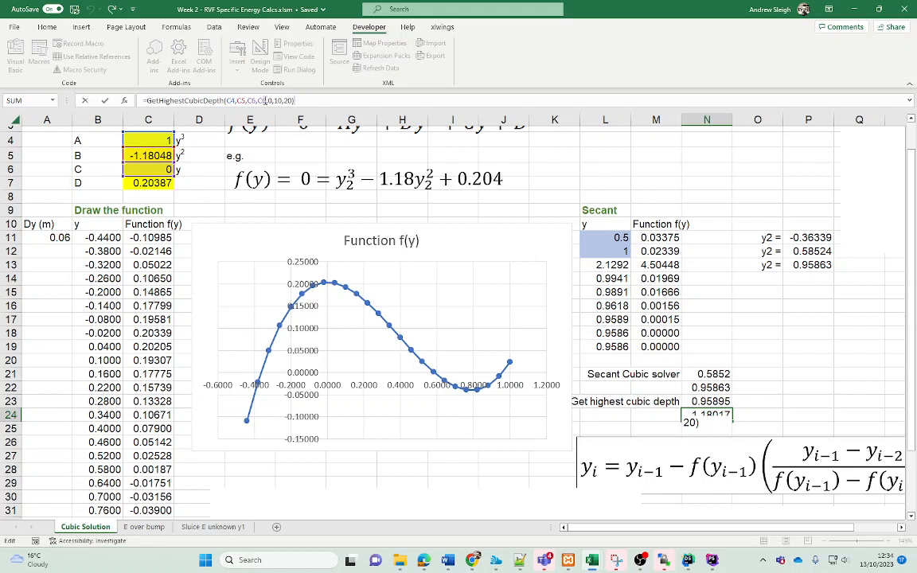
{"action": "left_click", "coordinate": [265, 100]}
{"action": "key", "text": "BackSpace"}
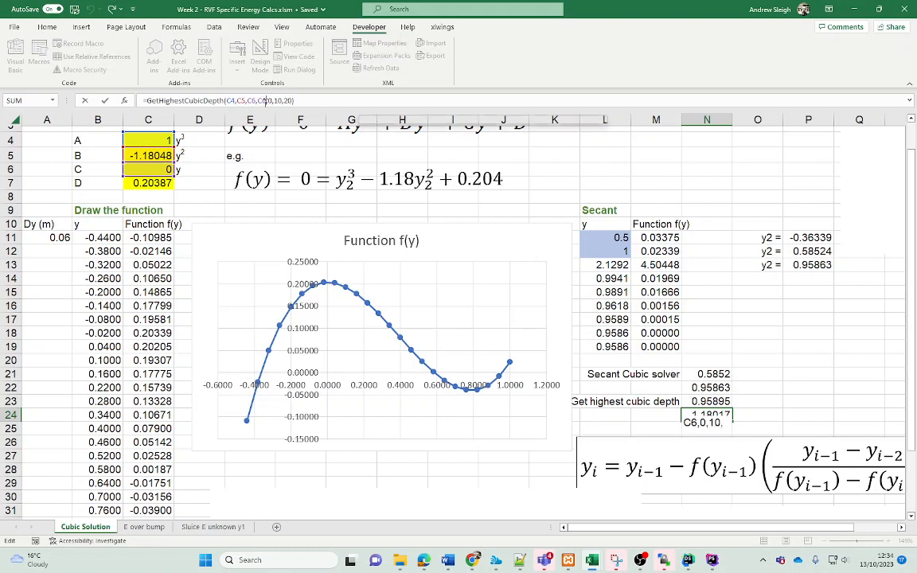
{"action": "type", "text": "7,"}
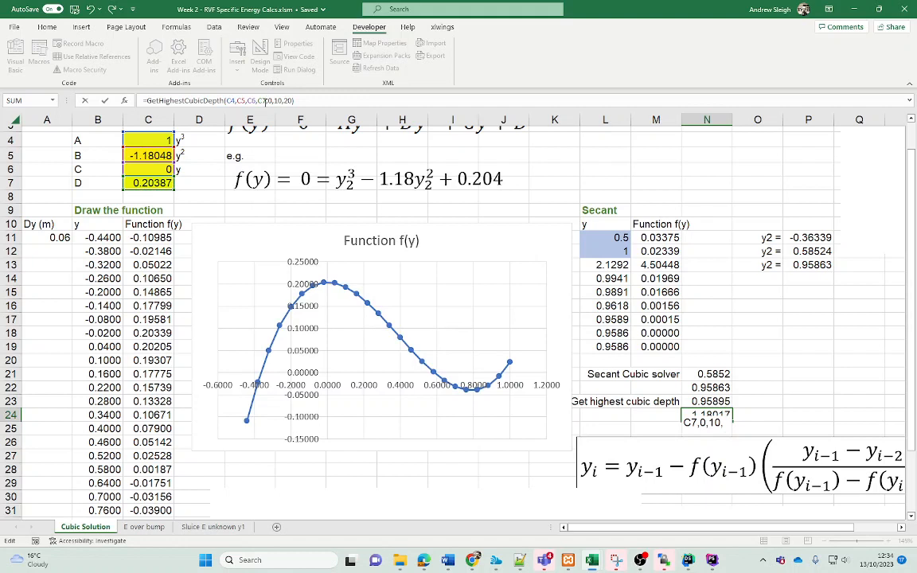
{"action": "key", "text": "Return"}
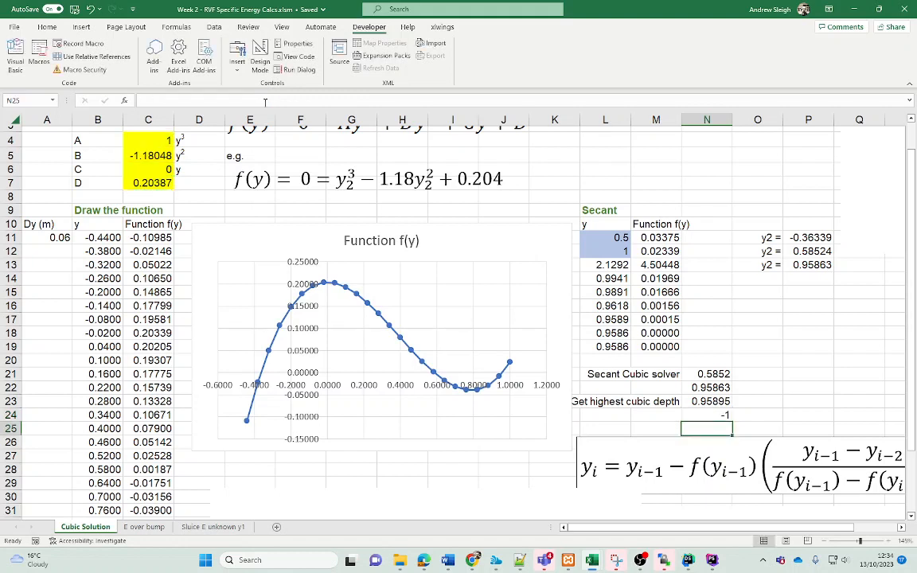
Step: Set the number of intervals in the N24 GetHighestCubicDepth formula to 10
{"action": "key", "text": "Up"}
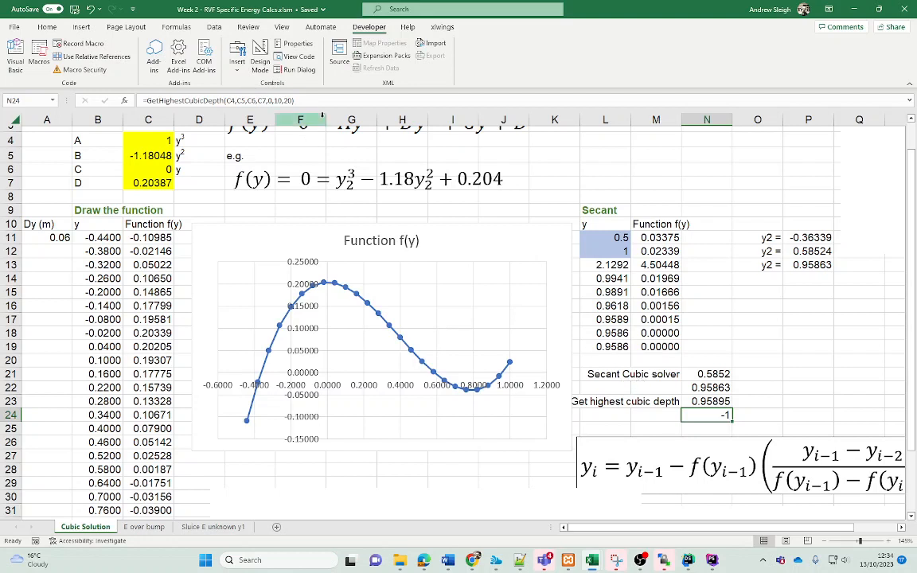
{"action": "left_click", "coordinate": [293, 101]}
{"action": "key", "text": "BackSpace"}
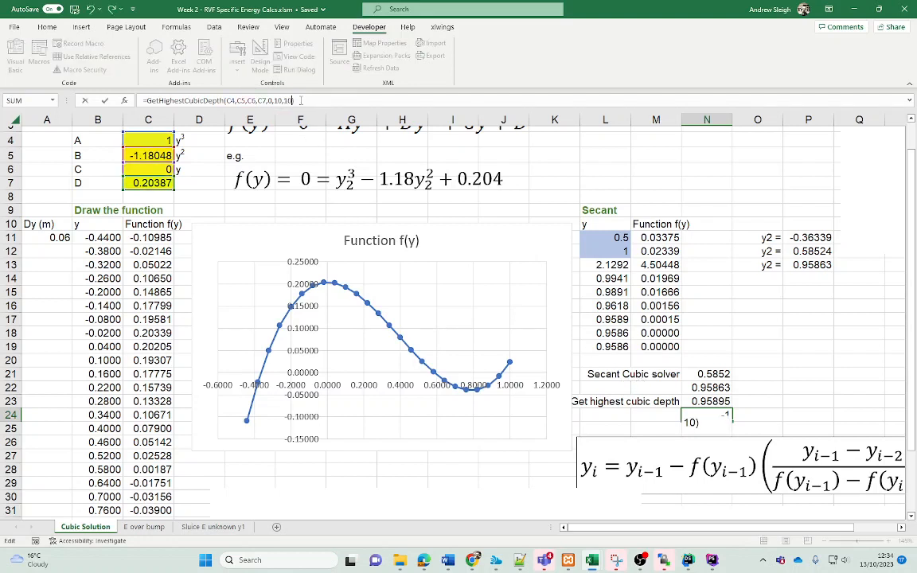
{"action": "key", "text": "Return"}
Step: Set the X_high argument of the N24 GetHighestCubicDepth formula to 1
{"action": "key", "text": "Up"}
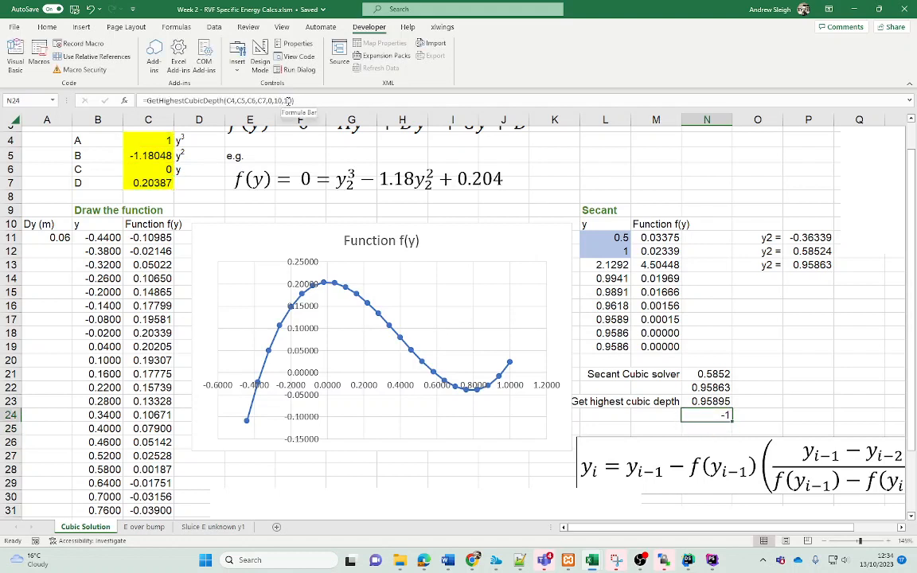
{"action": "left_click", "coordinate": [294, 101]}
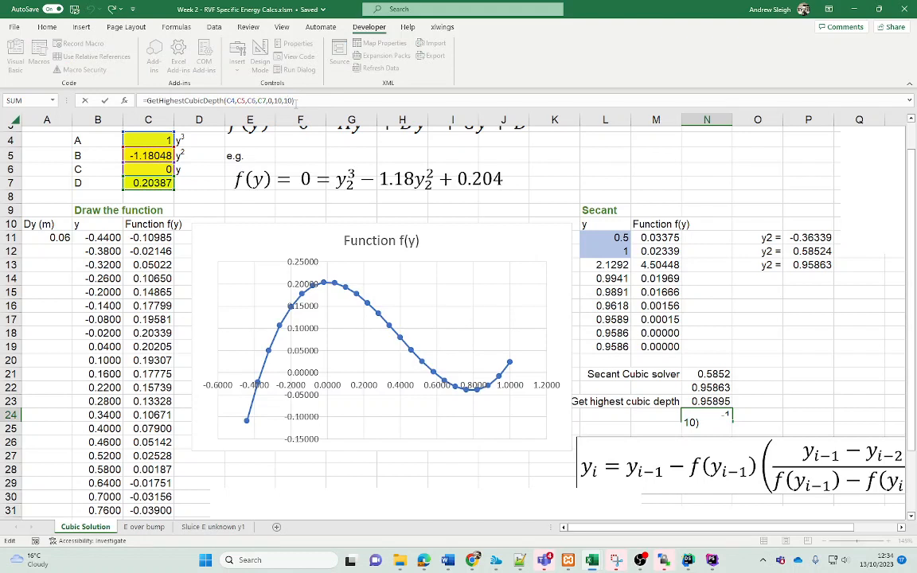
{"action": "key", "text": "Left"}
{"action": "key", "text": "Left"}
{"action": "key", "text": "Left"}
{"action": "key", "text": "Left"}
{"action": "key", "text": "BackSpace"}
{"action": "key", "text": "Return"}
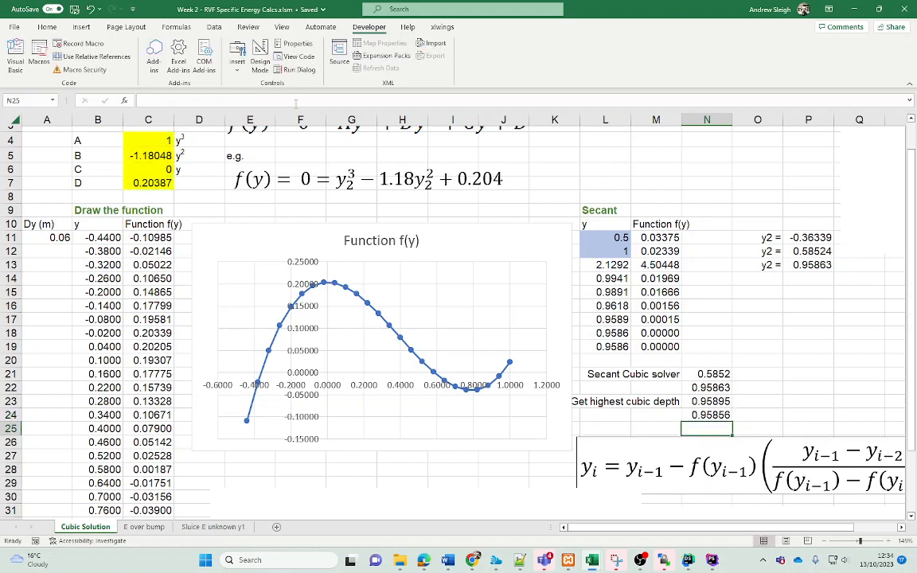
Step: Compare the arguments of the GetHighestCubicDepth formulas in N23 and N24
{"action": "left_click", "coordinate": [707, 403]}
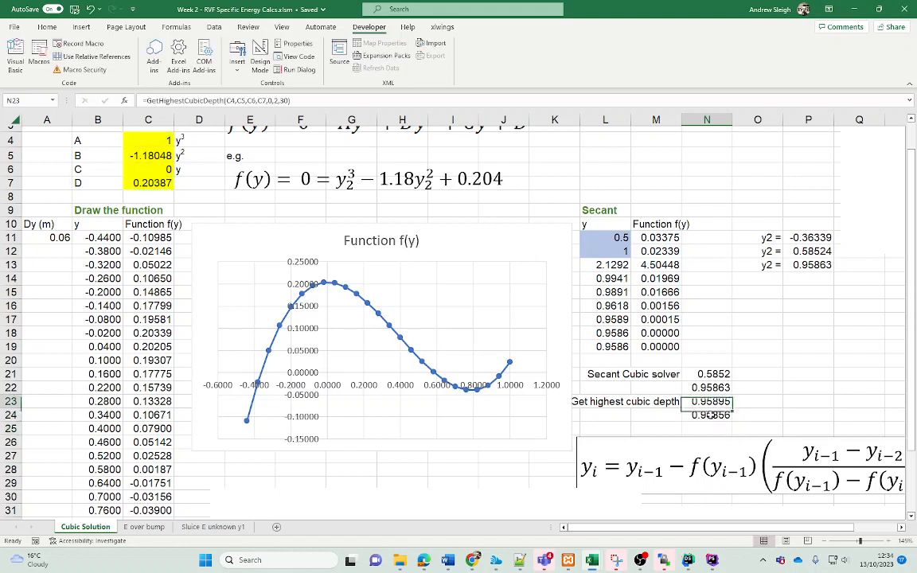
{"action": "left_click", "coordinate": [711, 415]}
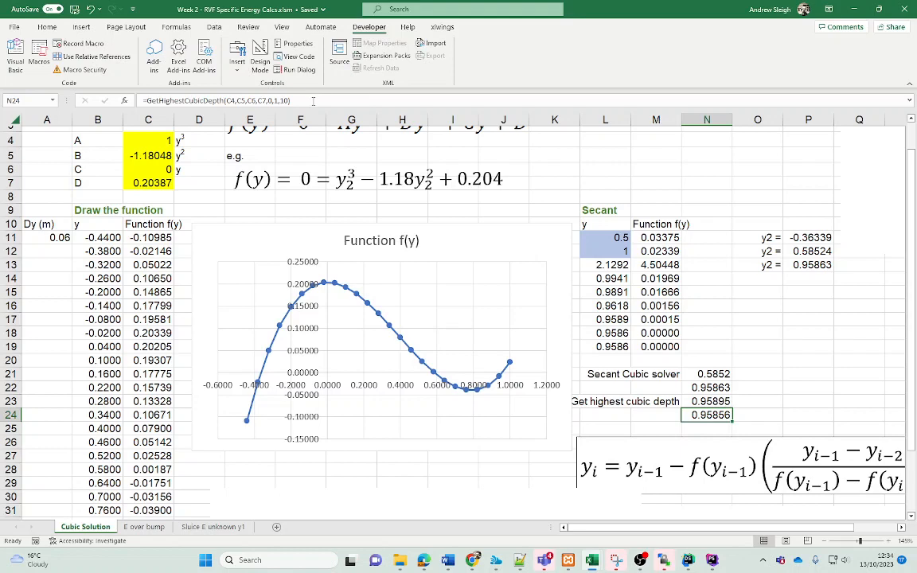
{"action": "left_click", "coordinate": [282, 100]}
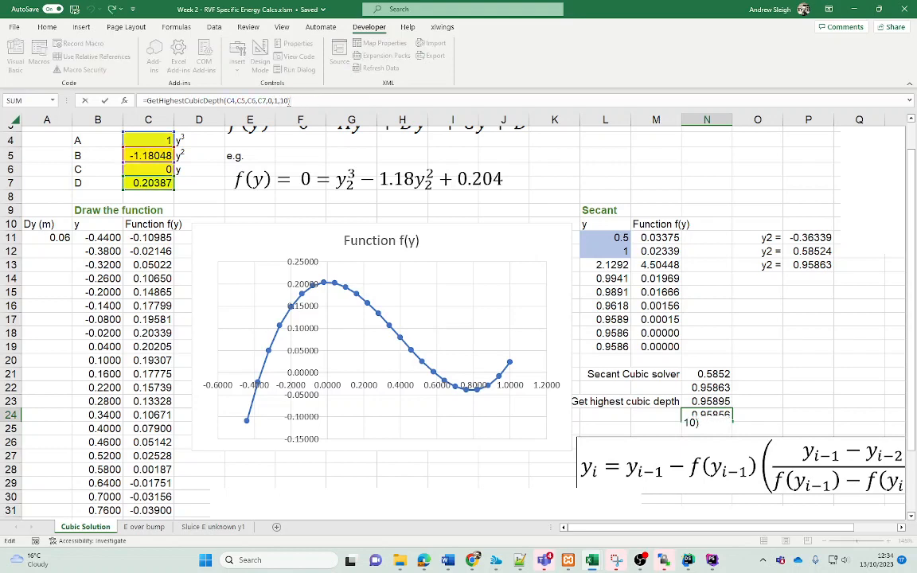
{"action": "key", "text": "Return"}
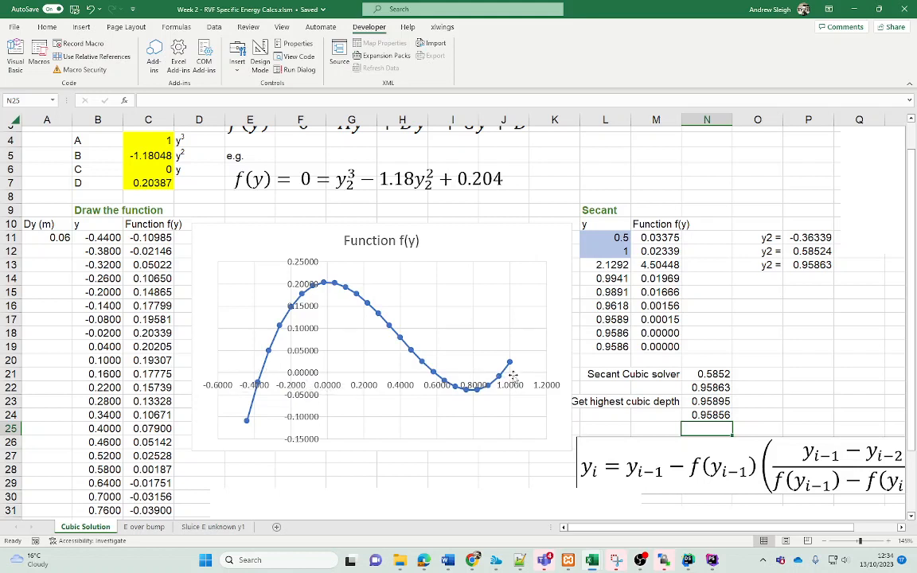
{"action": "left_click", "coordinate": [712, 403]}
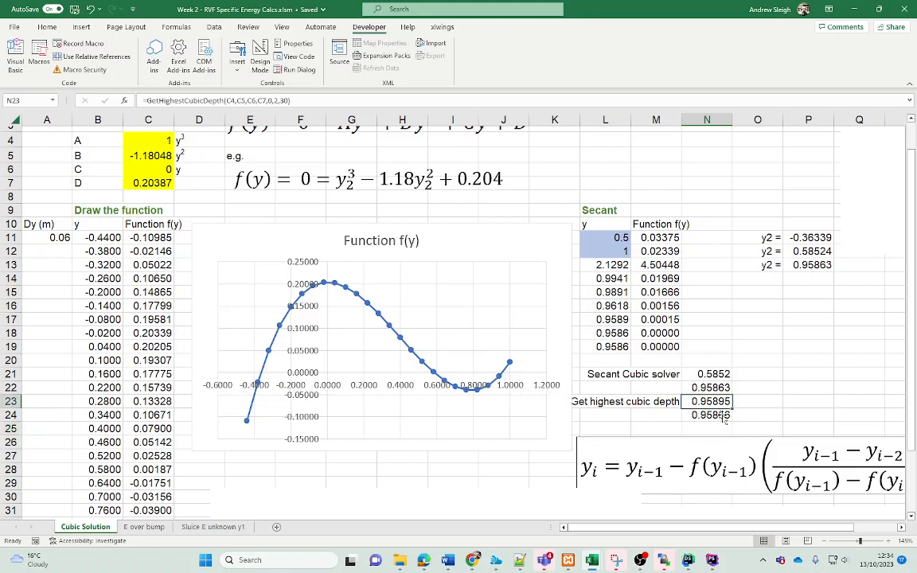
{"action": "left_click", "coordinate": [280, 101]}
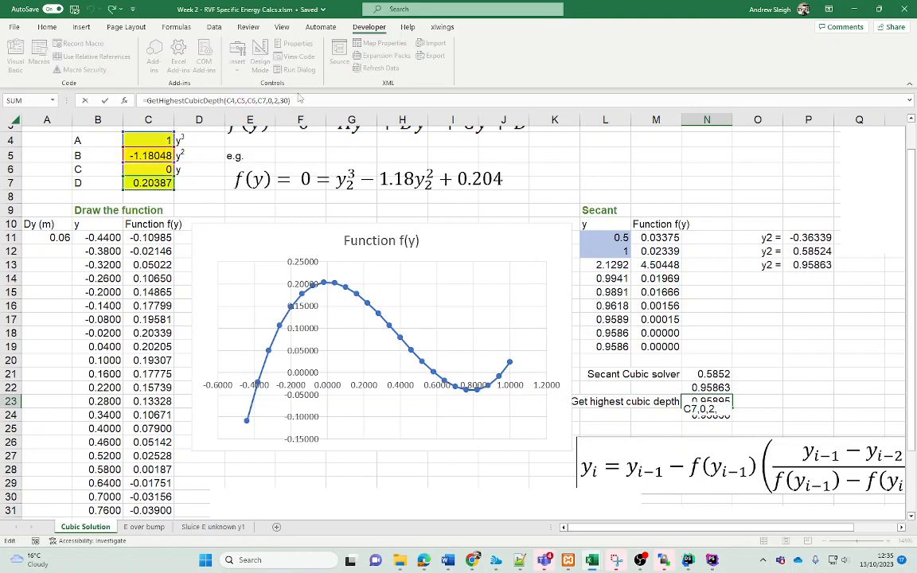
{"action": "key", "text": "BackSpace"}
{"action": "key", "text": "BackSpace"}
{"action": "type", "text": "1,"}
{"action": "key", "text": "Escape"}
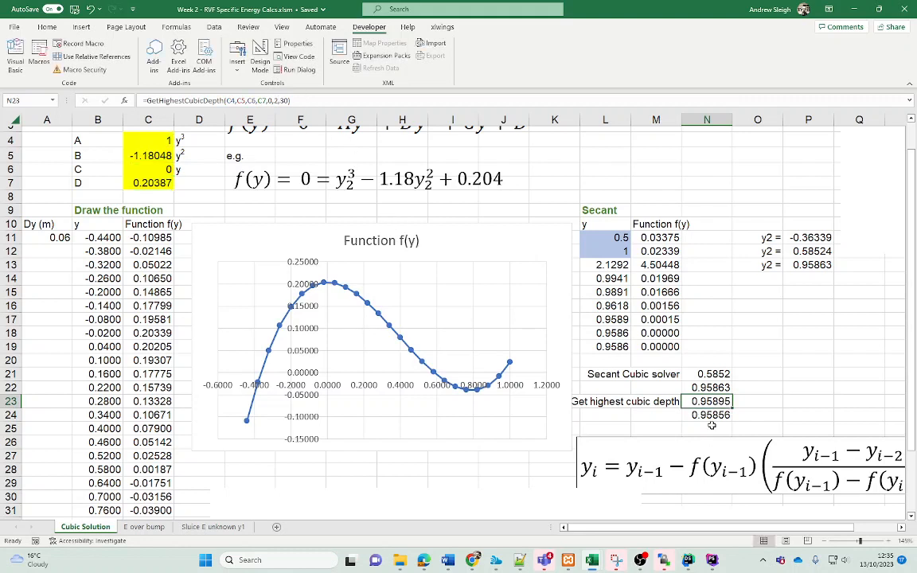
Step: Set the X_high argument of the N24 GetHighestCubicDepth formula to 2
{"action": "key", "text": "Down"}
{"action": "left_click", "coordinate": [281, 102]}
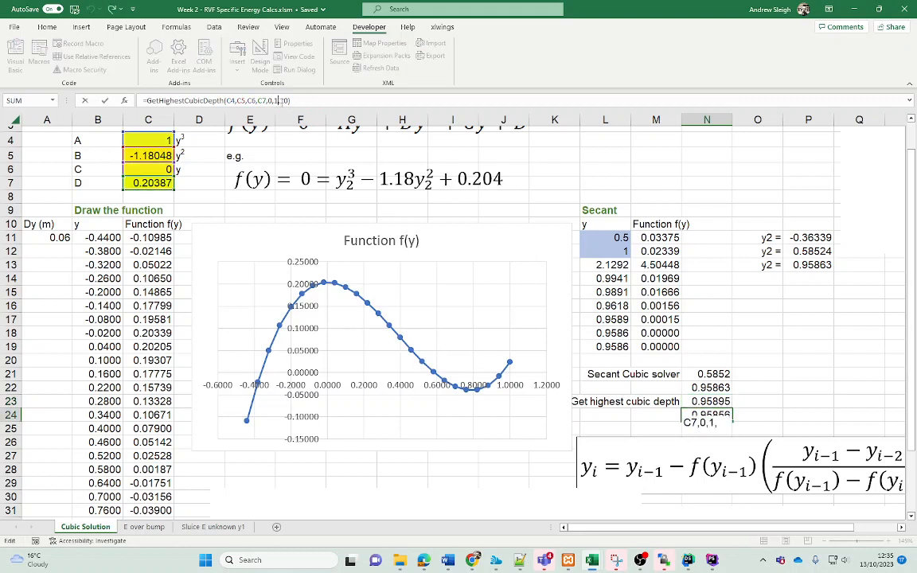
{"action": "key", "text": "BackSpace"}
{"action": "type", "text": "2"}
{"action": "key", "text": "Return"}
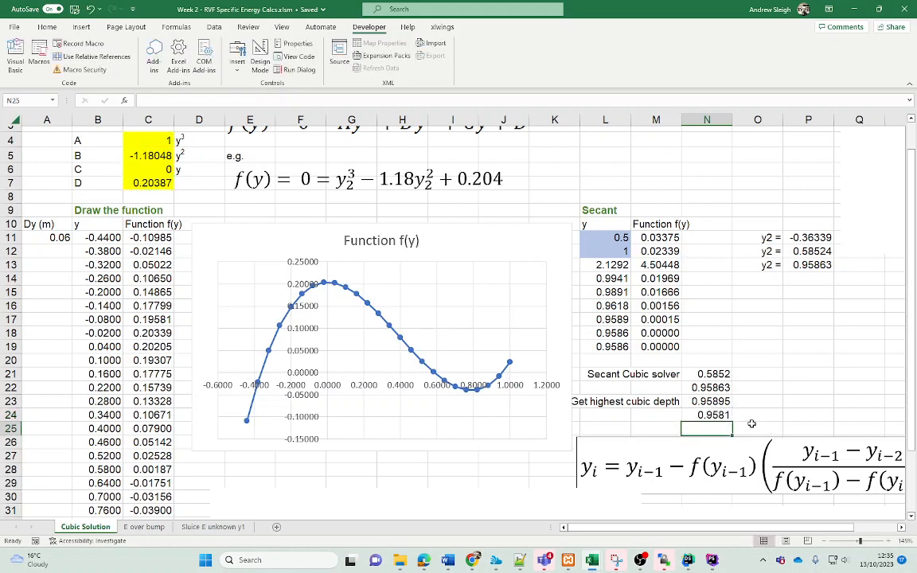
{"action": "key", "text": "Up"}
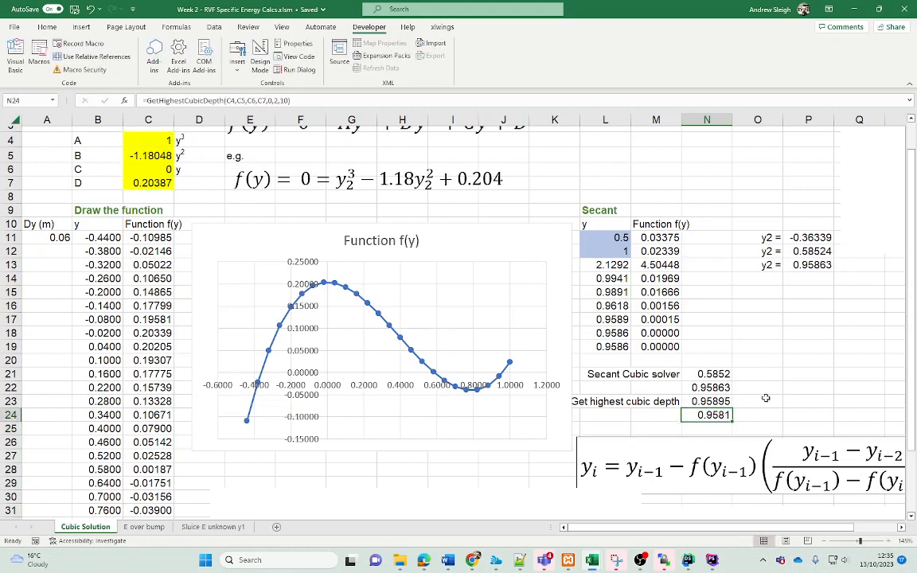
{"action": "left_click", "coordinate": [803, 349]}
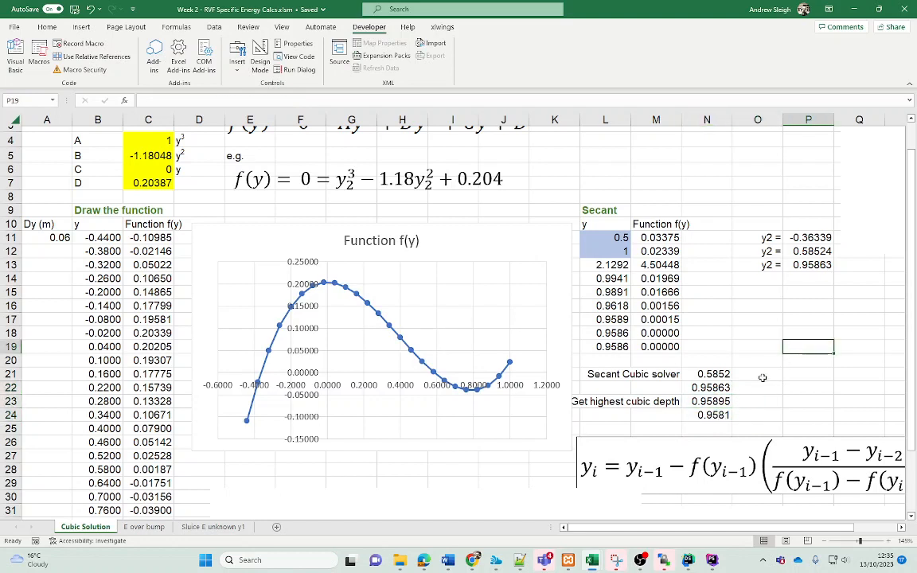
{"action": "left_click", "coordinate": [717, 416]}
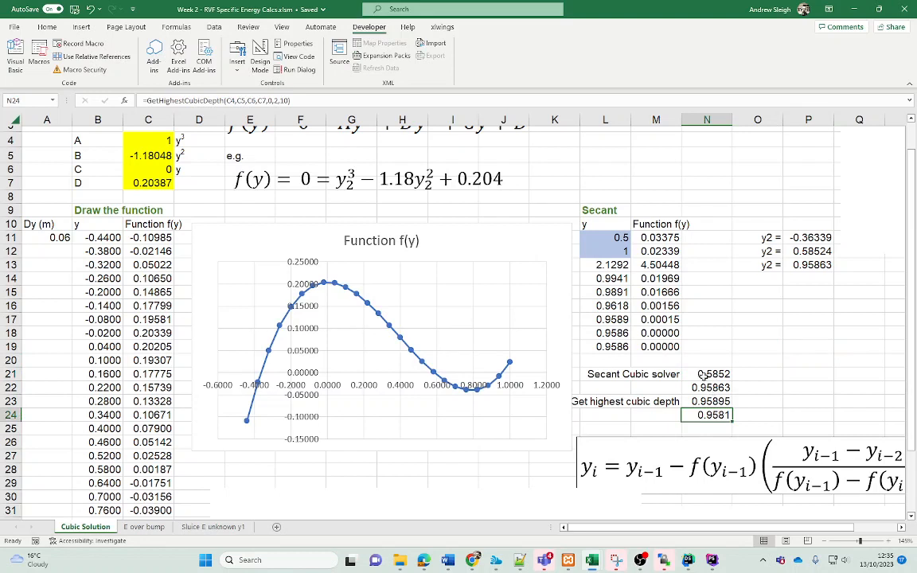
{"action": "left_click", "coordinate": [744, 320]}
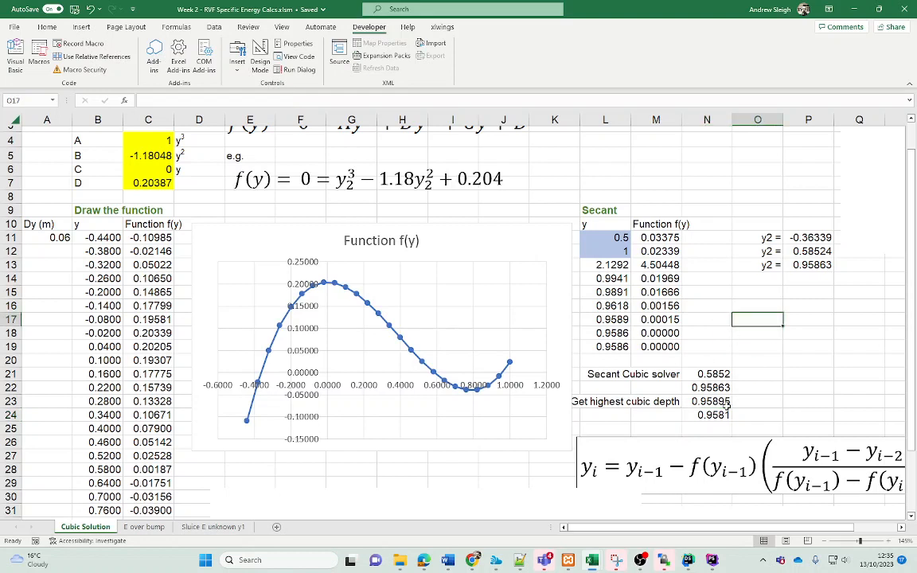